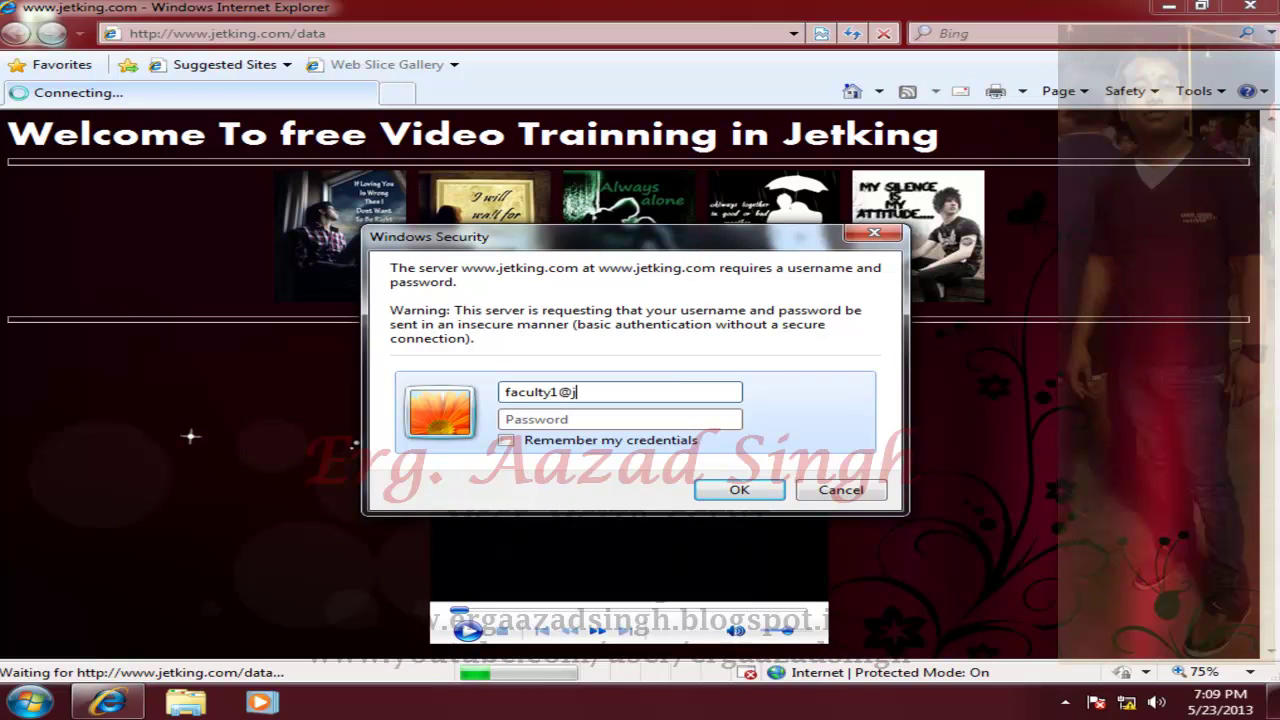
type("ing.com")
key("Tab")
type("•••••••••")
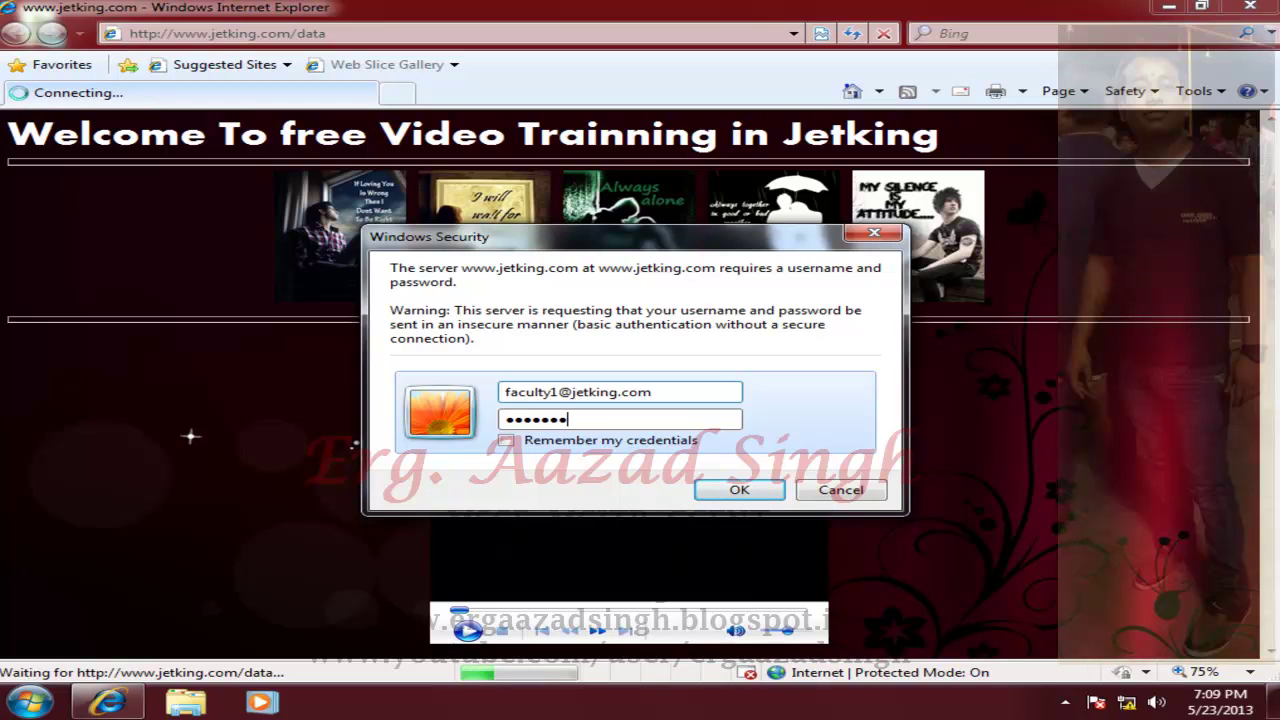
key("Return")
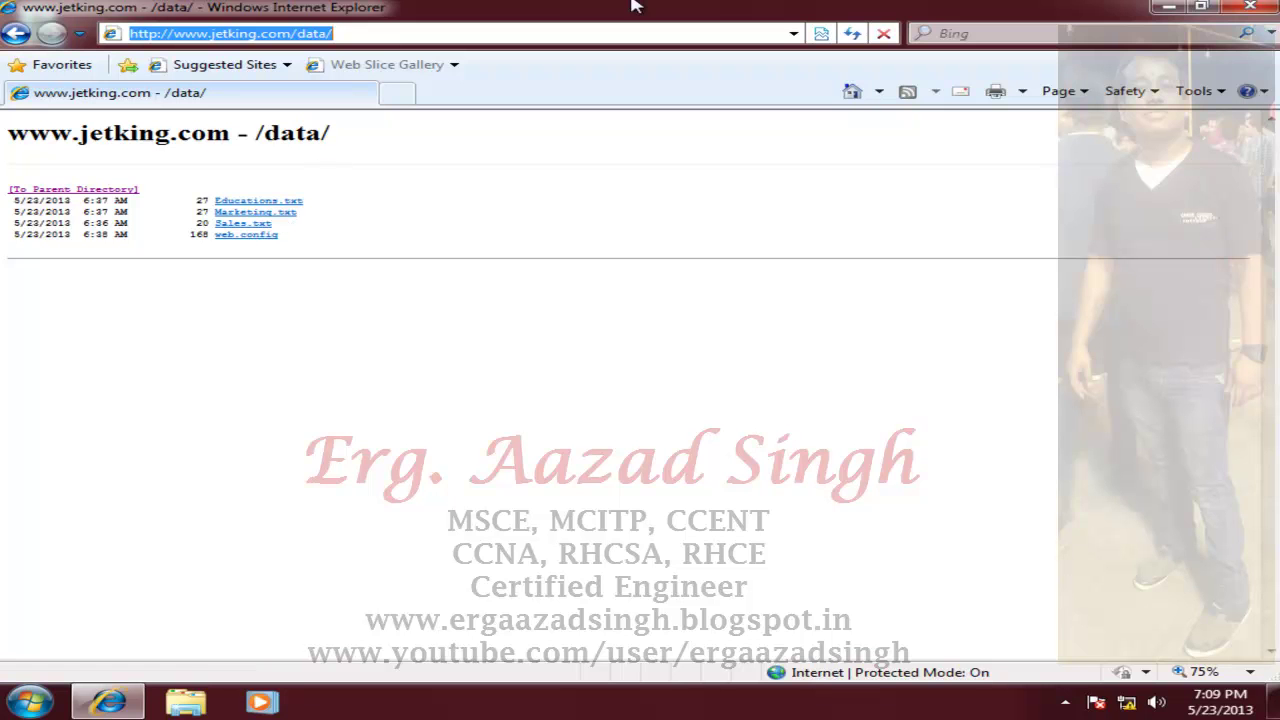
Step: Switch to the VNS-MEM1-2K8 virtual machine and view the Authentication settings of Default Web Site in IIS Manager
mouse_move(665, 3)
left_click(863, 12)
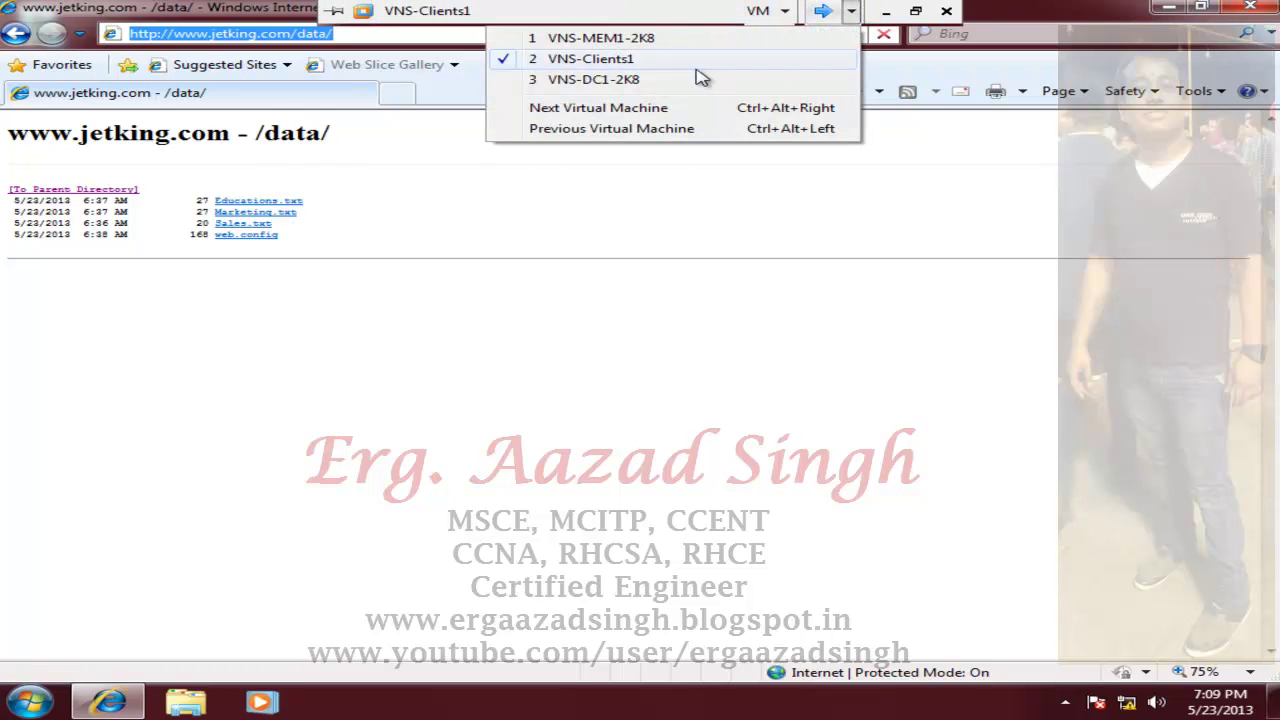
left_click(637, 80)
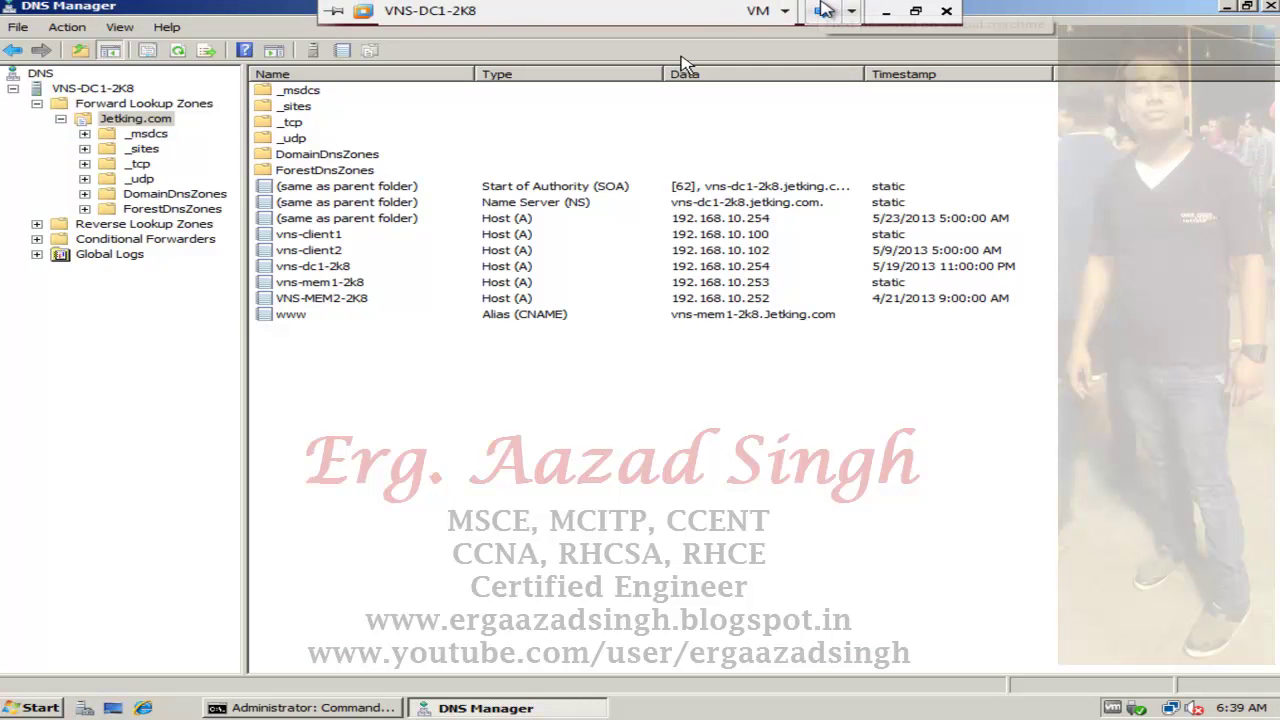
left_click(851, 11)
left_click(750, 40)
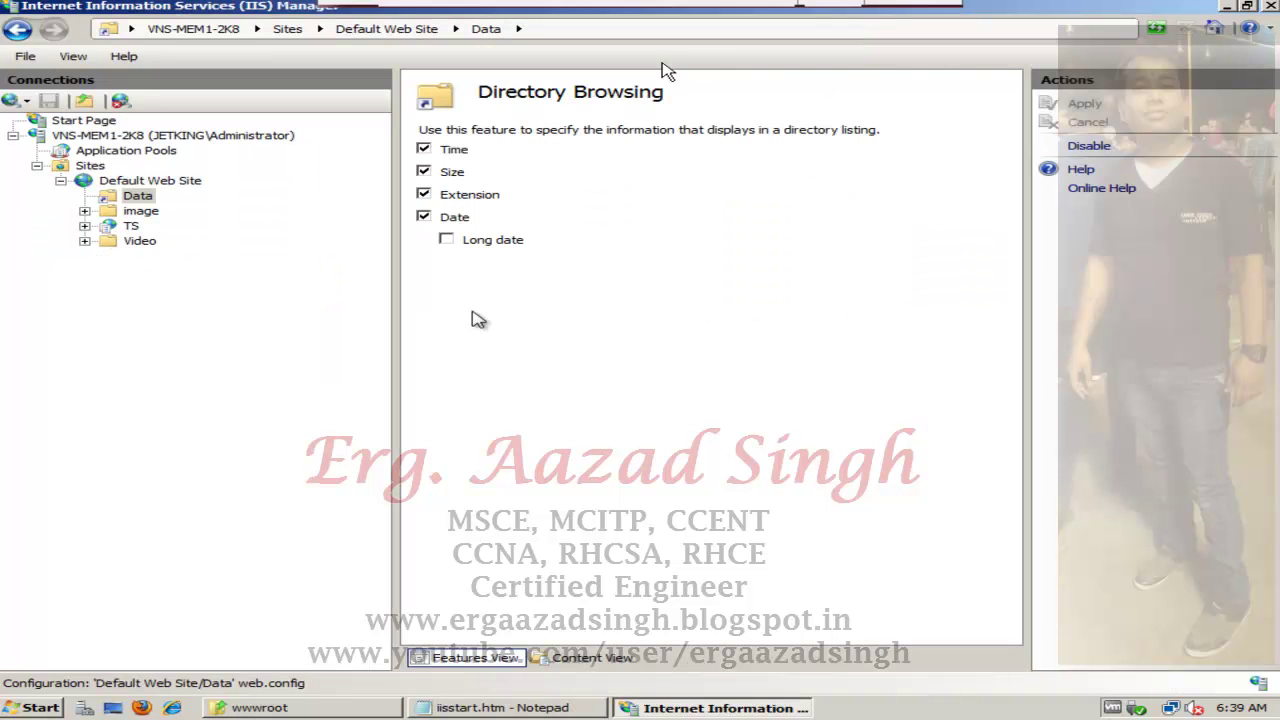
left_click(140, 182)
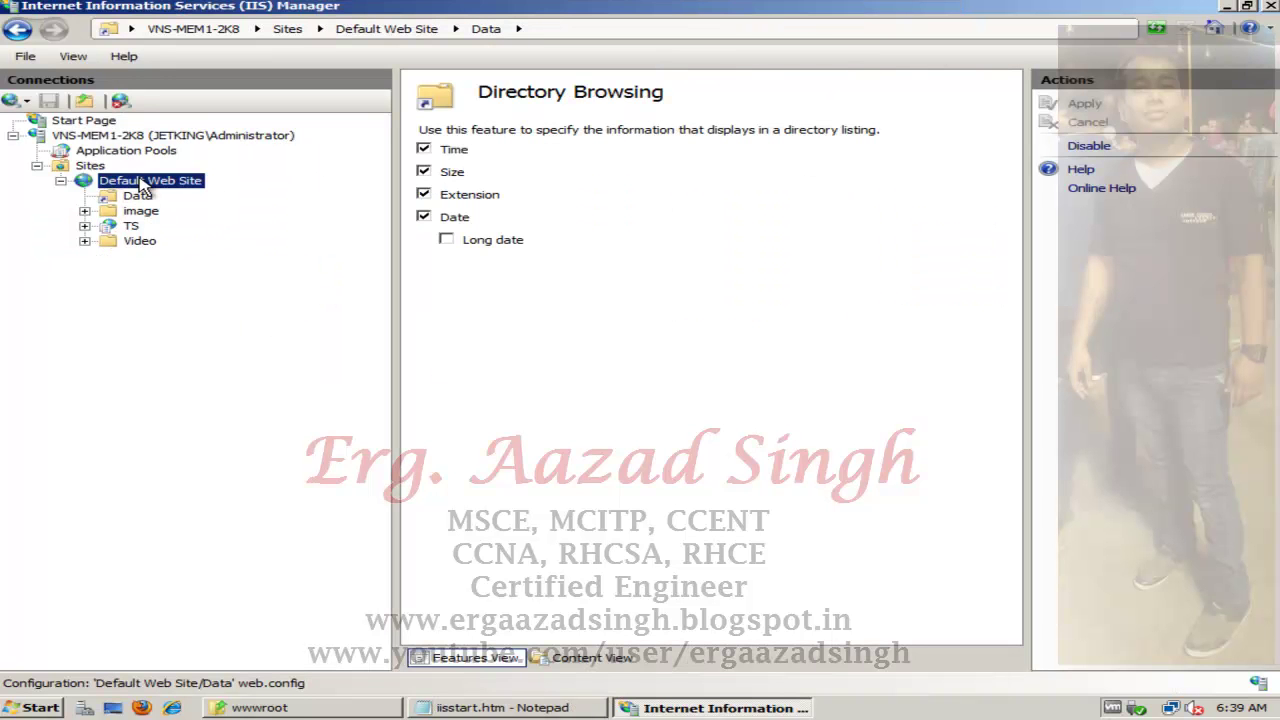
double_click(475, 203)
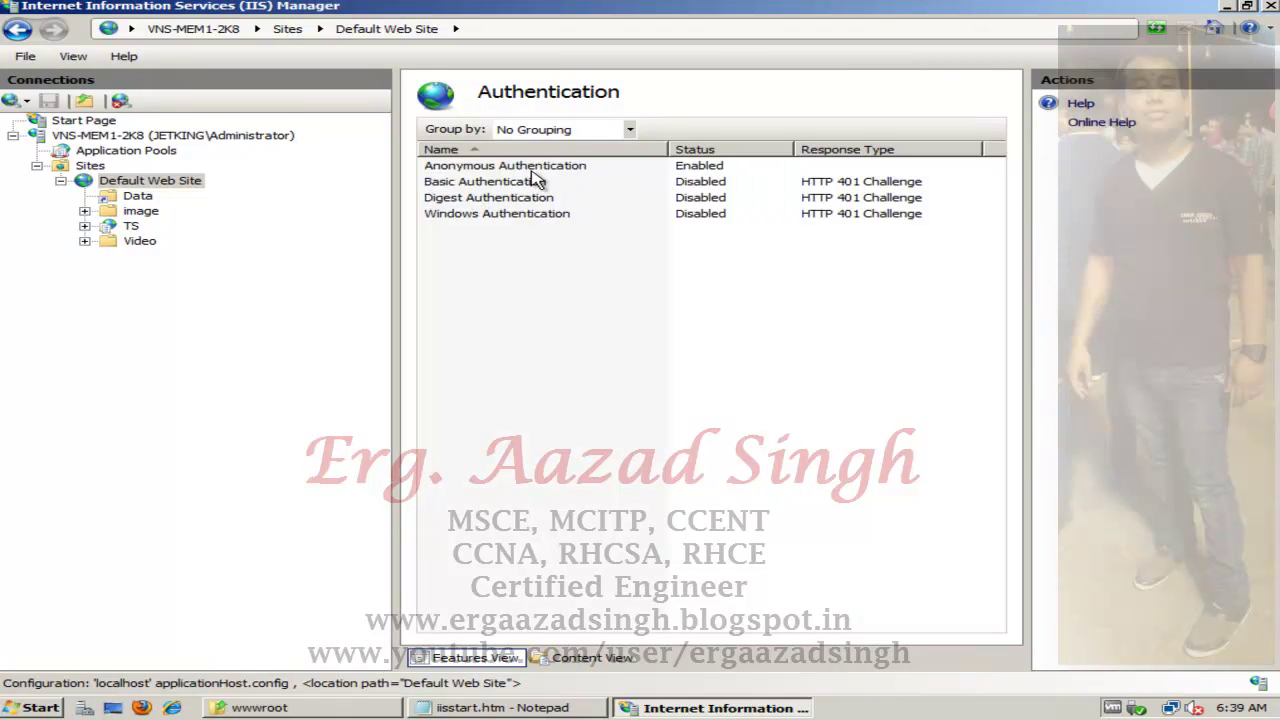
Step: Disable Basic Authentication for the Data virtual directory under Default Web Site
left_click(130, 198)
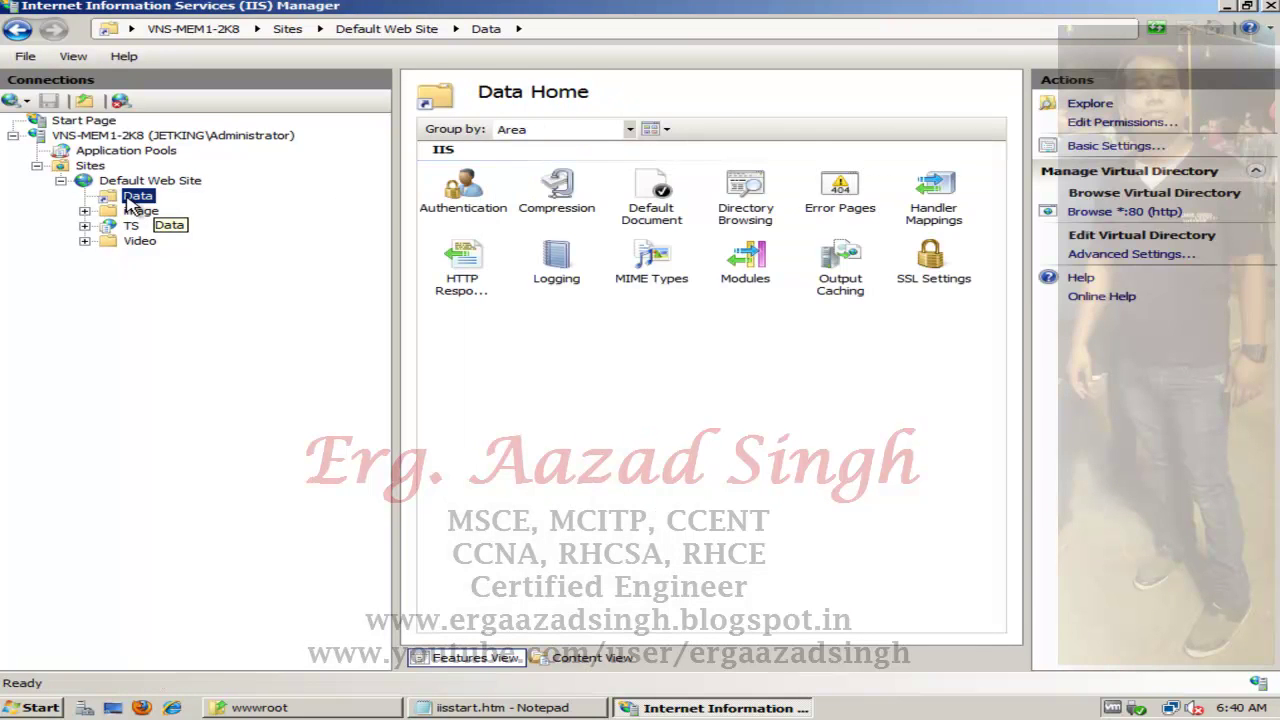
double_click(474, 202)
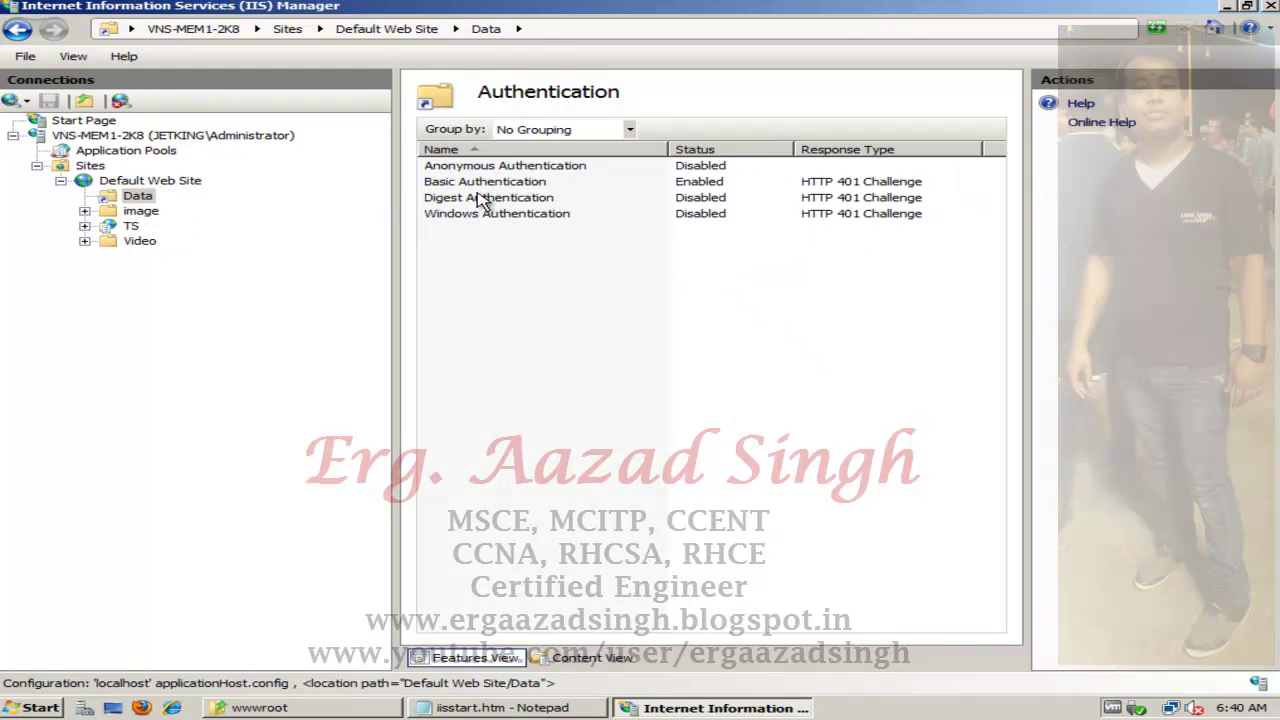
left_click(536, 182)
right_click(536, 180)
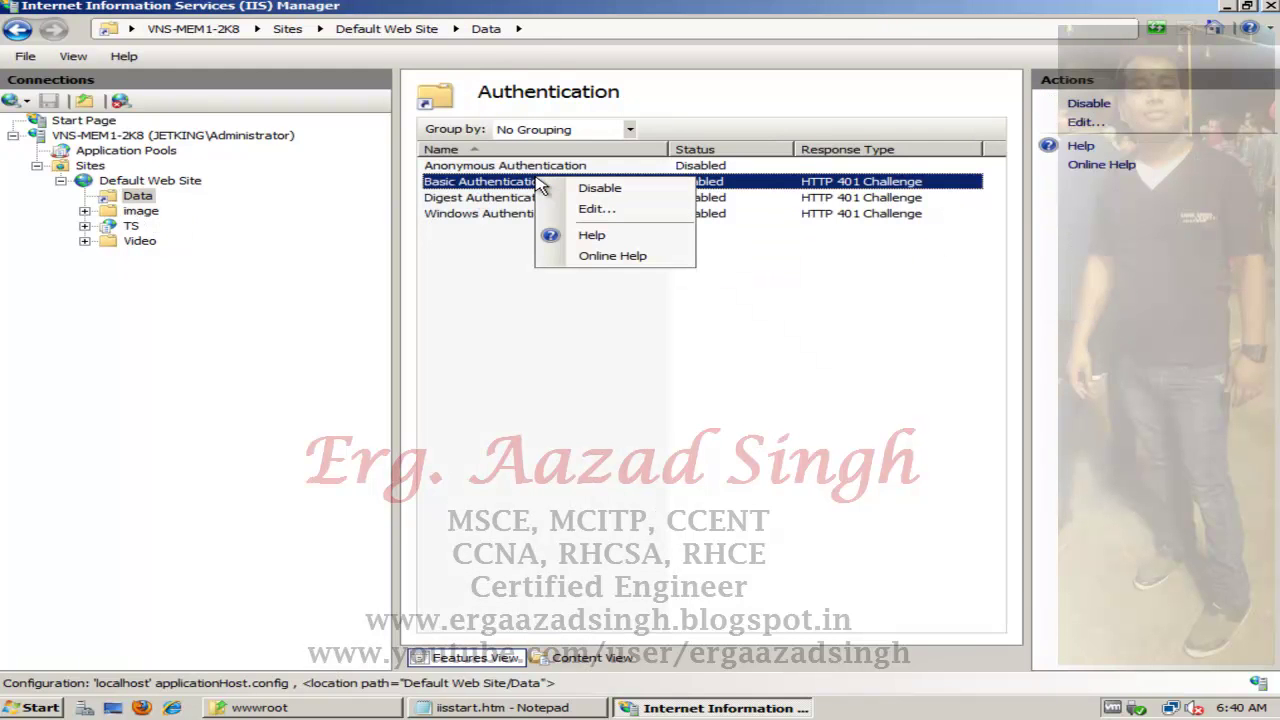
left_click(598, 188)
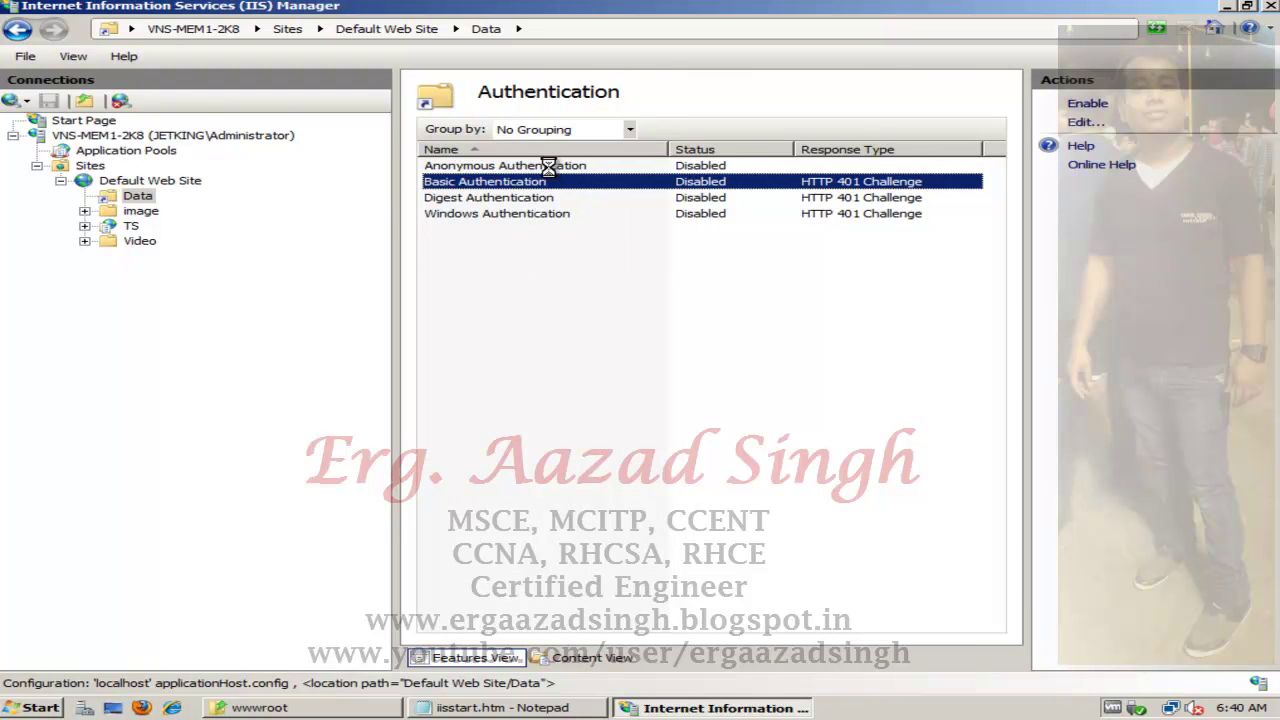
Step: Enable Anonymous Authentication for the Data virtual directory and return to the Default Web Site home
left_click(558, 167)
right_click(550, 167)
left_click(587, 182)
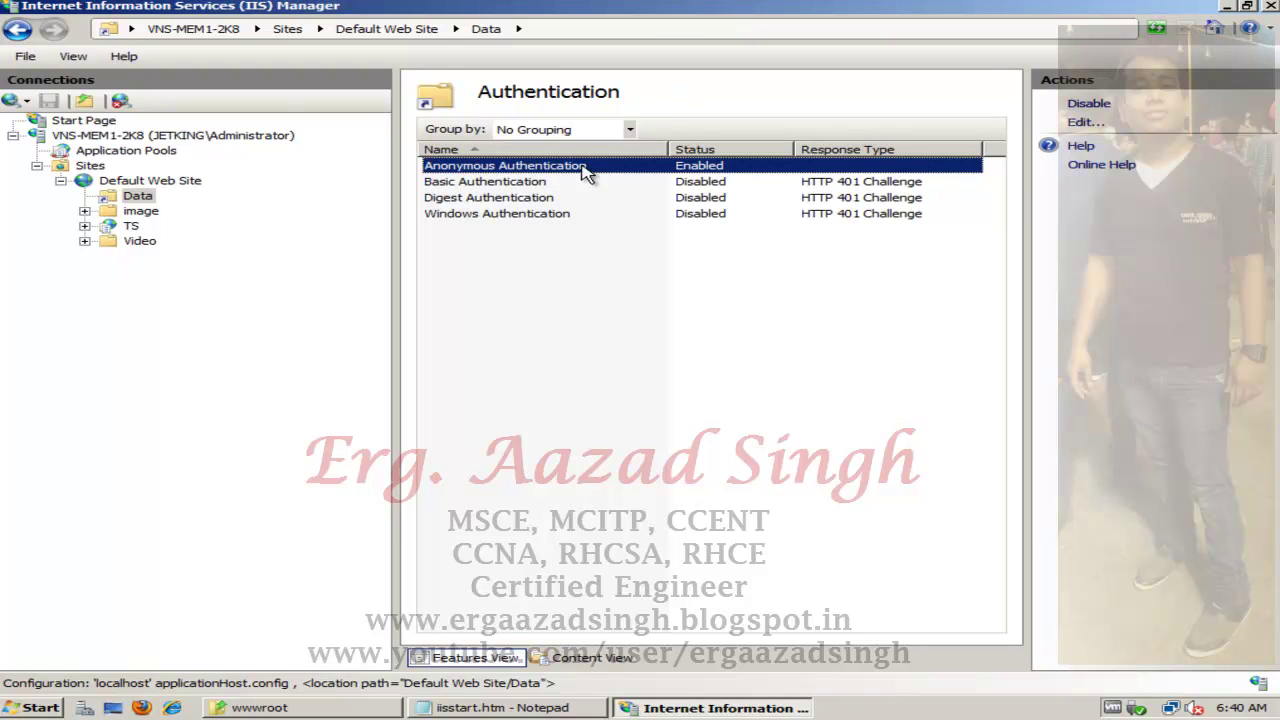
left_click(122, 163)
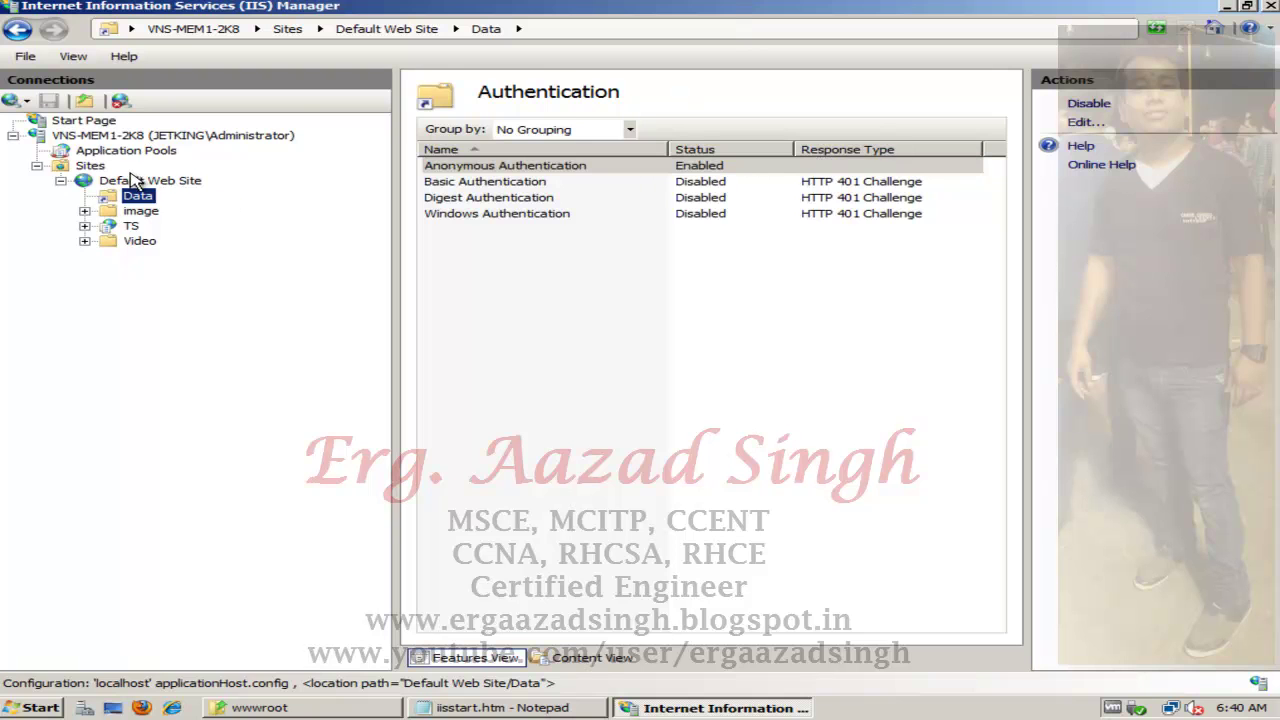
left_click(137, 180)
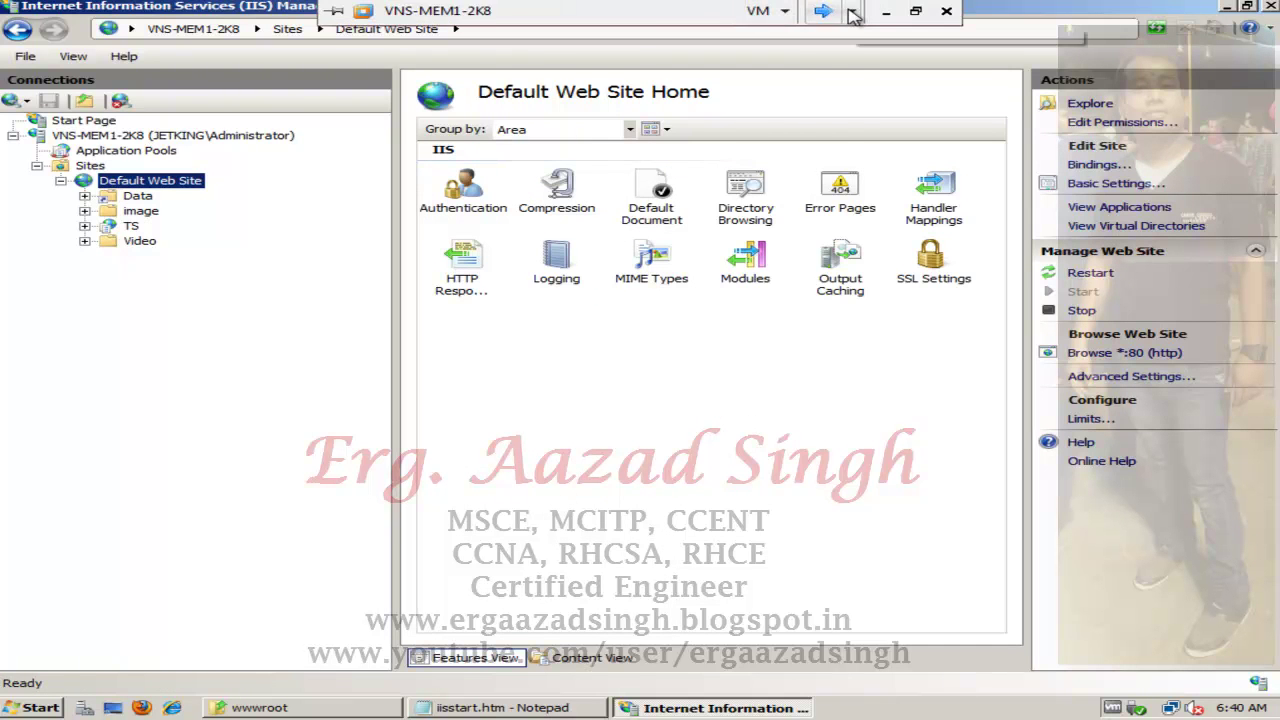
left_click(850, 11)
left_click(632, 59)
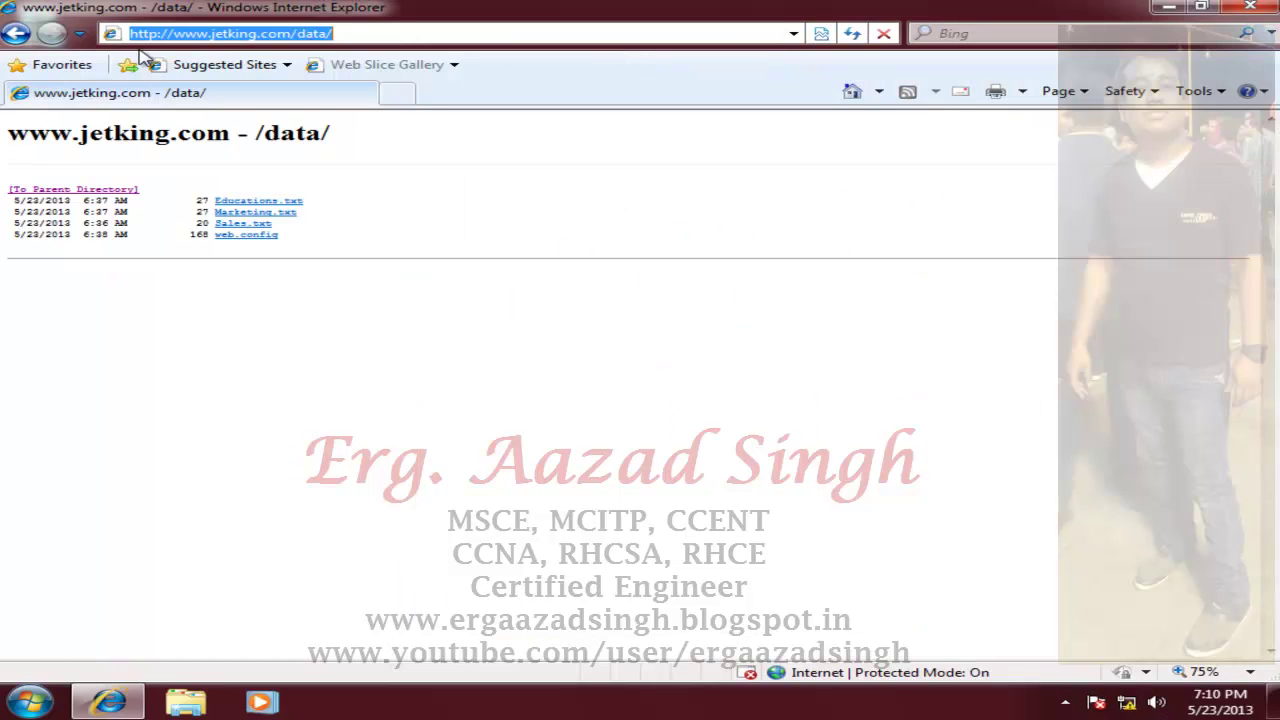
left_click(15, 33)
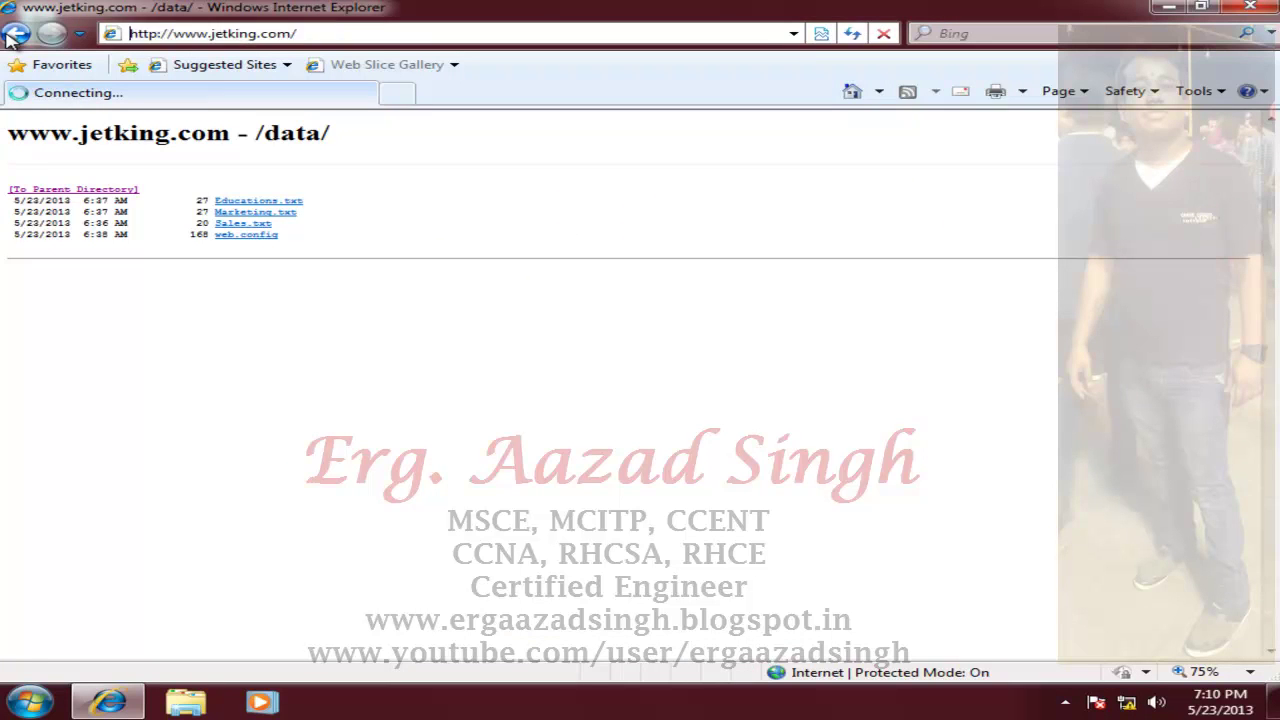
left_click(337, 34)
left_click(344, 35)
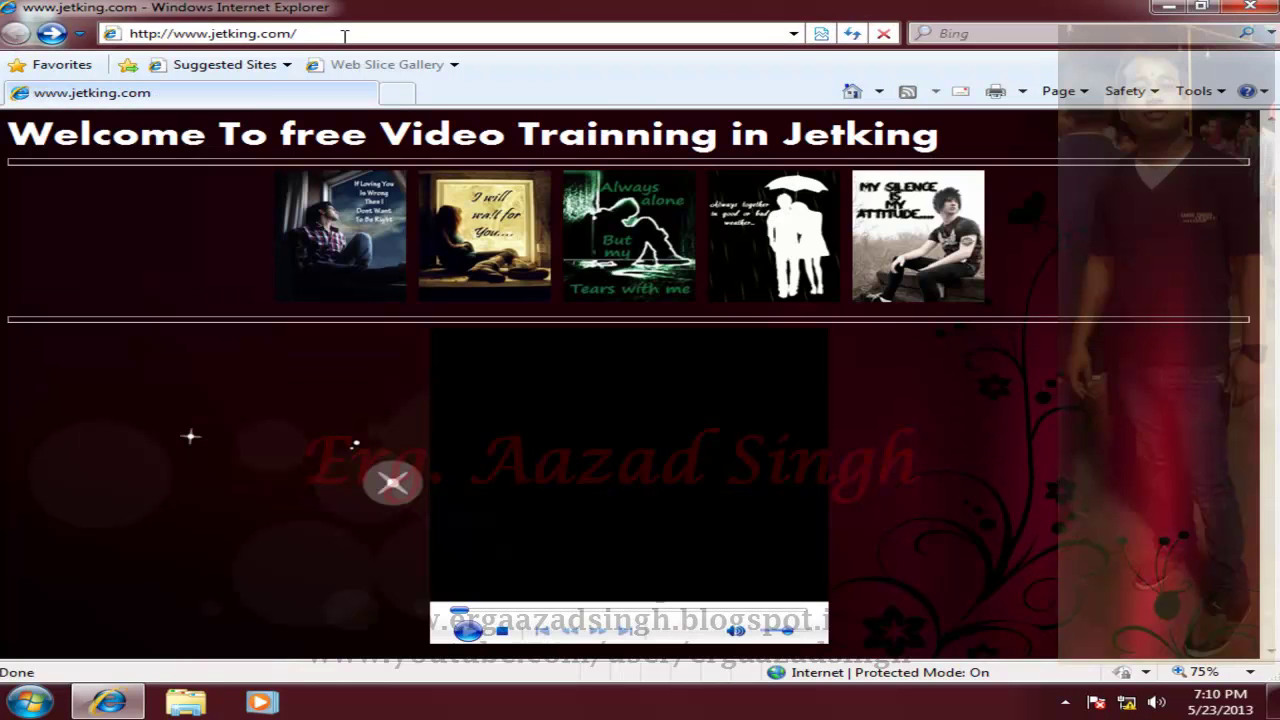
type("data")
key("Return")
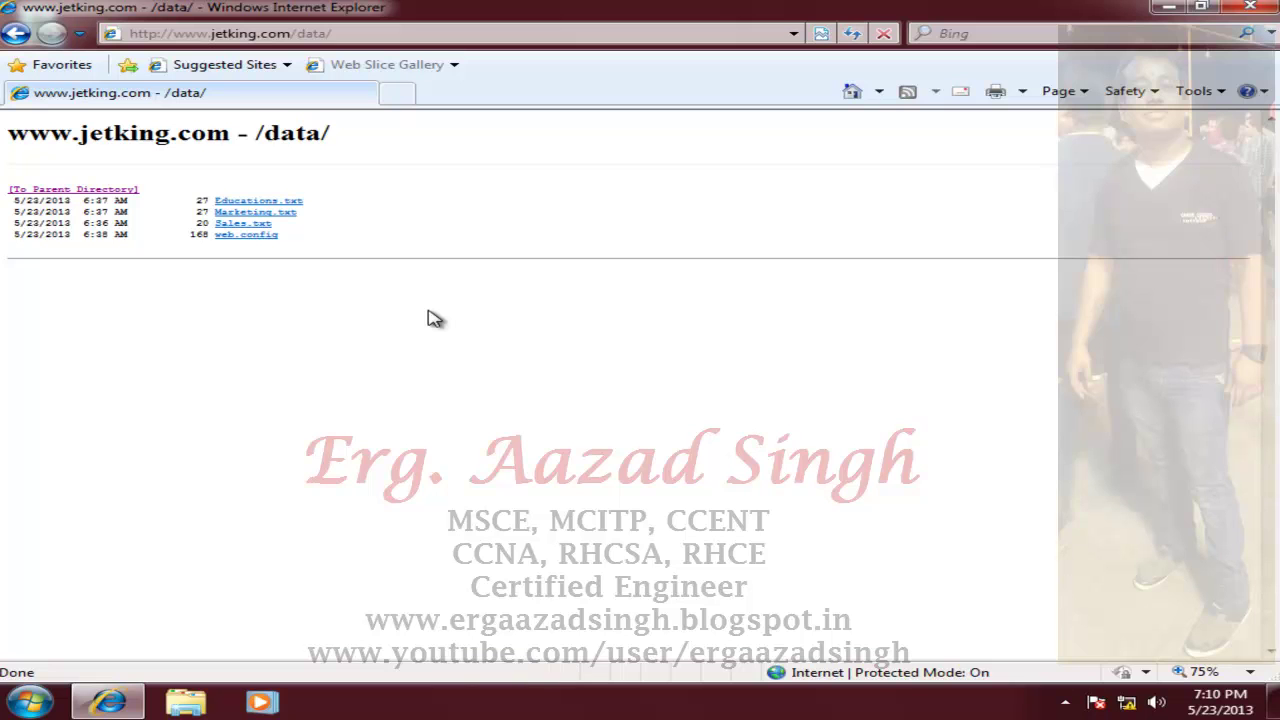
key("BackSpace")
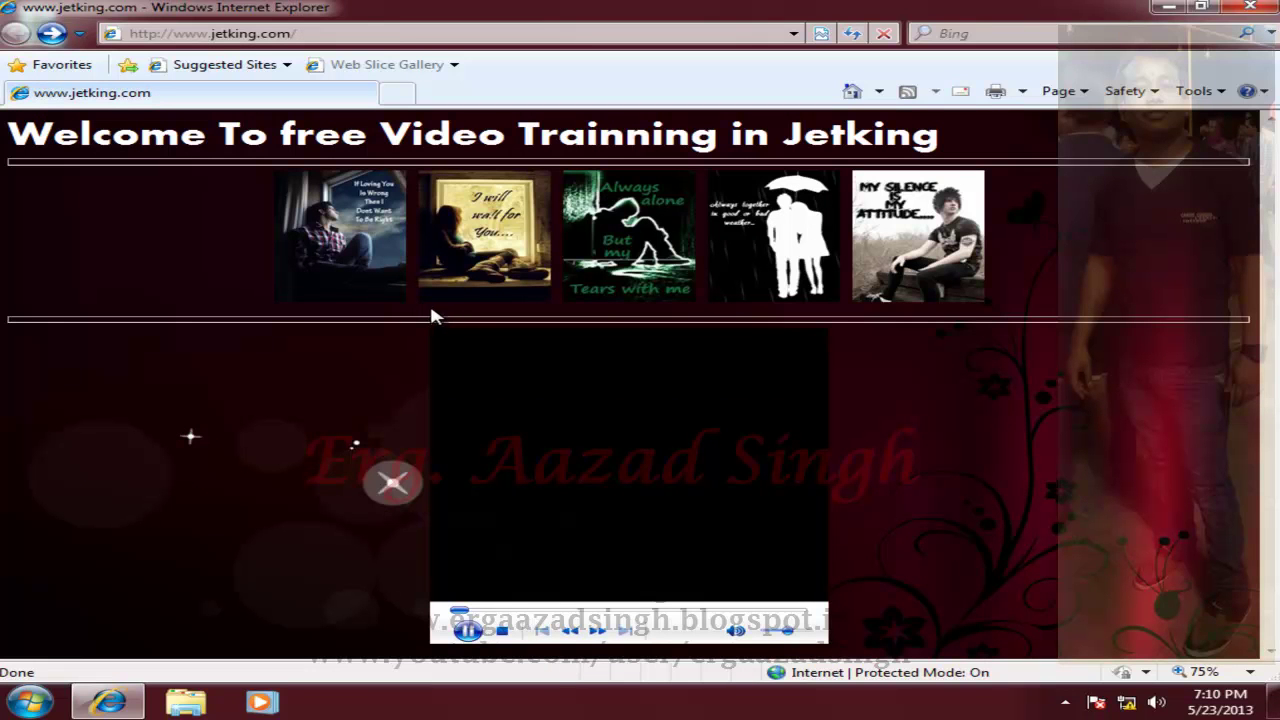
Step: Switch back to VNS-MEM1-2K8 and disable Anonymous Authentication for the Data virtual directory
mouse_move(749, 5)
left_click(858, 10)
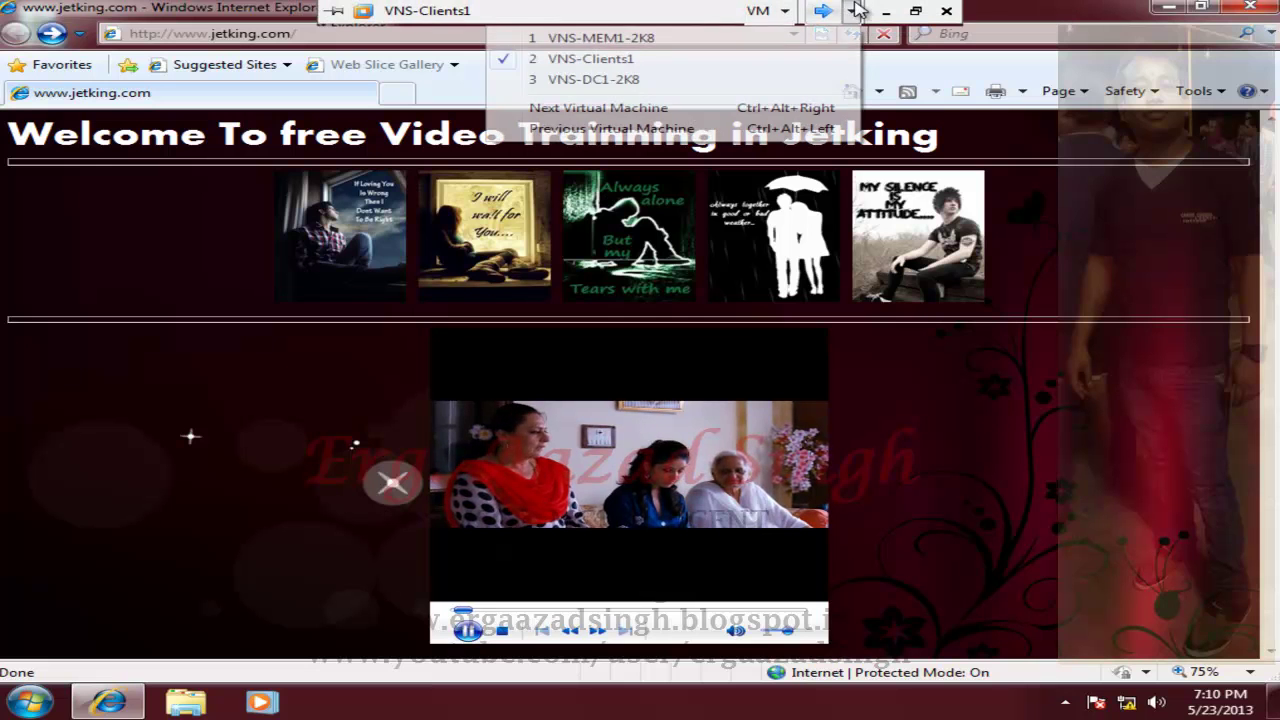
left_click(621, 40)
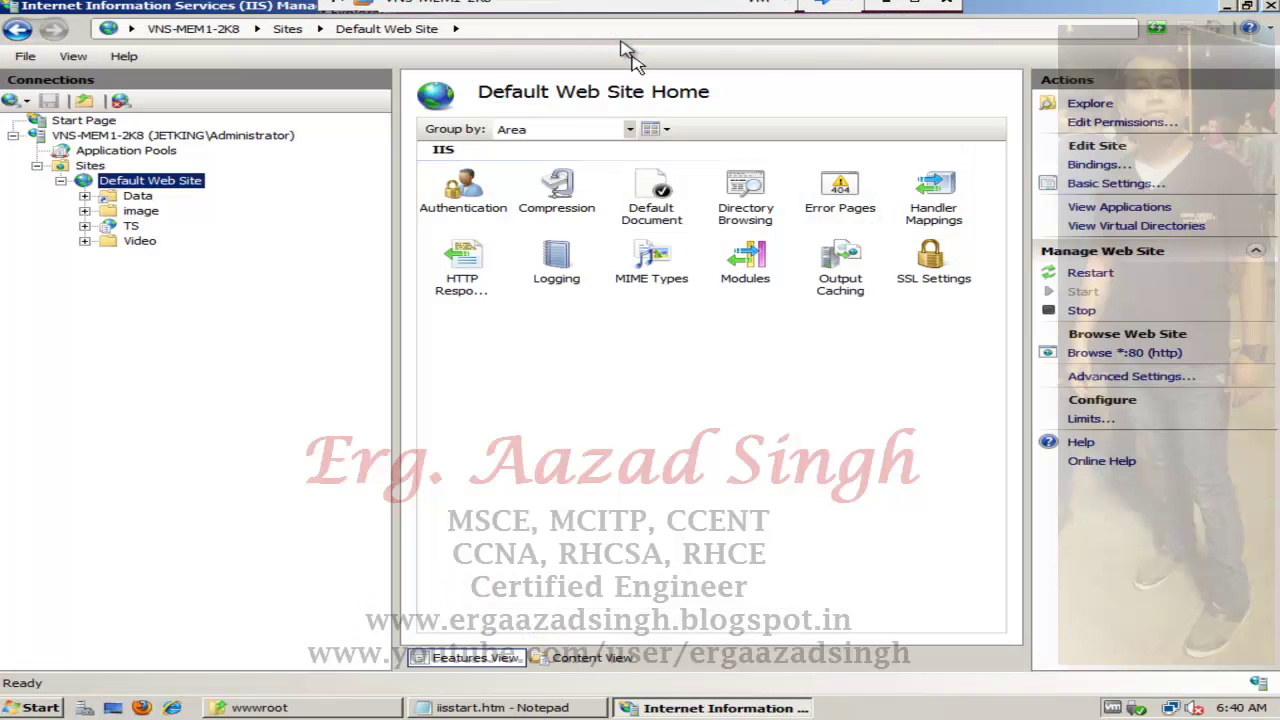
left_click(137, 197)
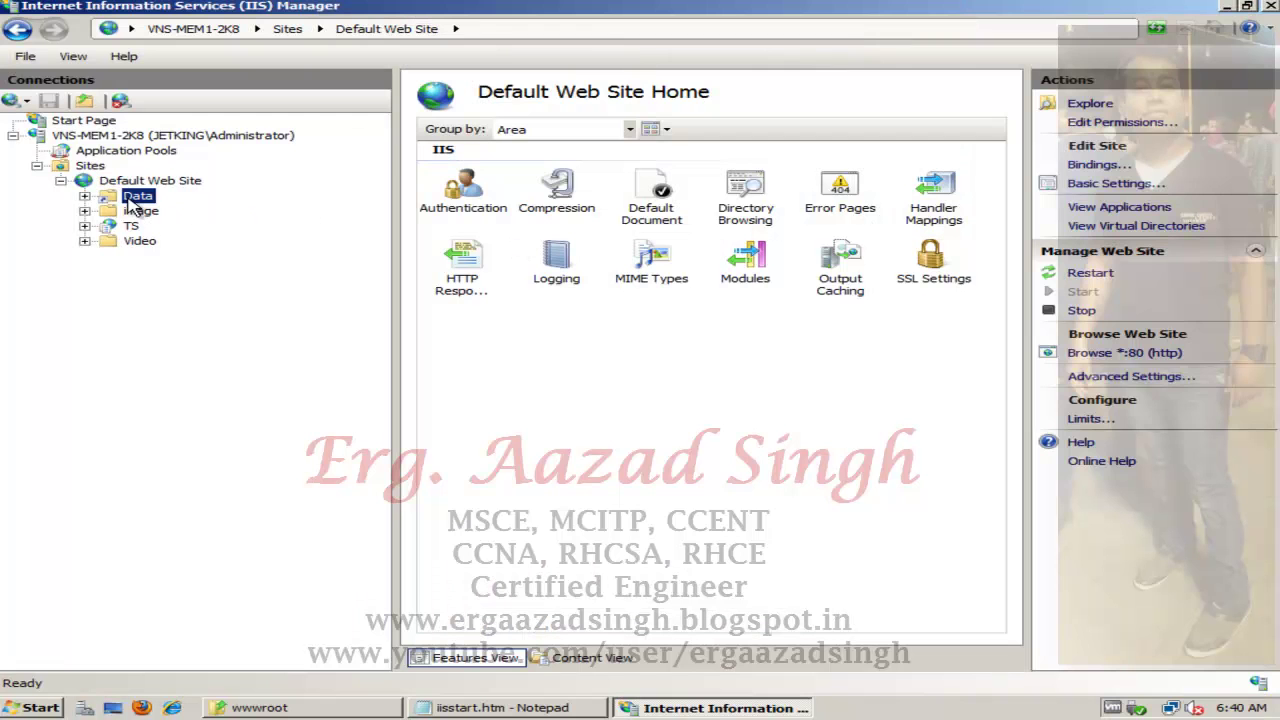
double_click(470, 195)
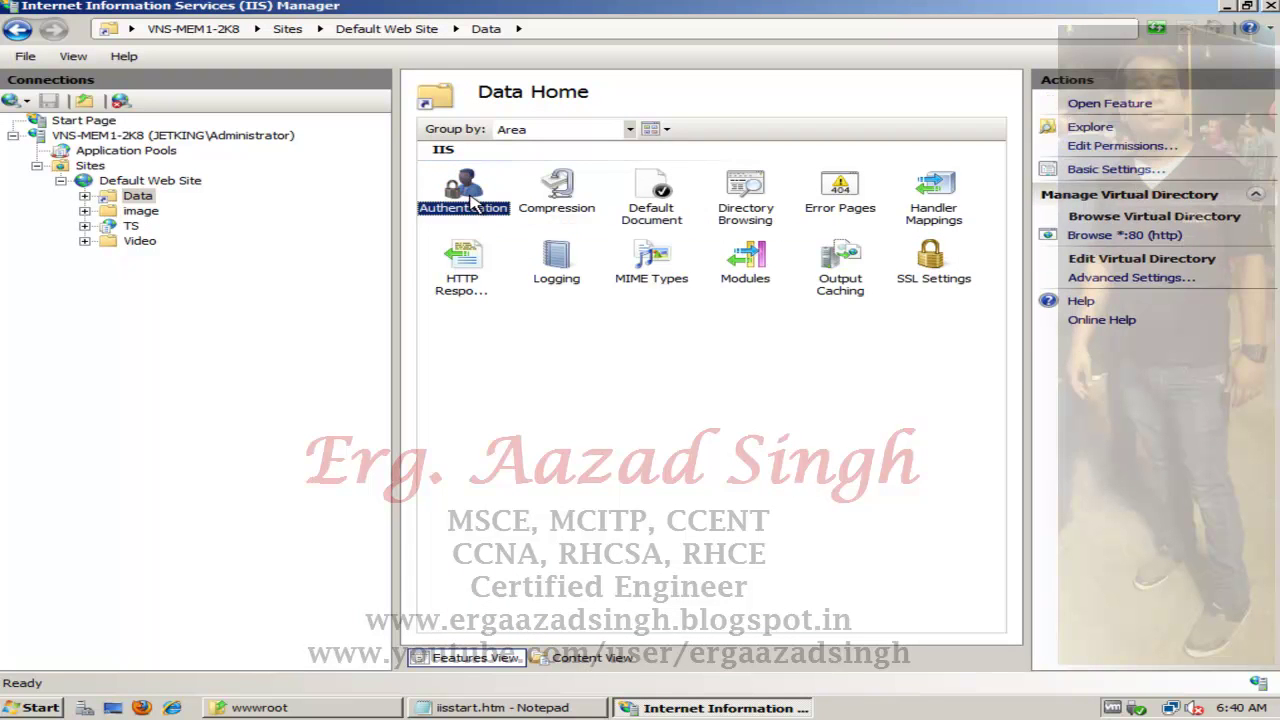
left_click(560, 172)
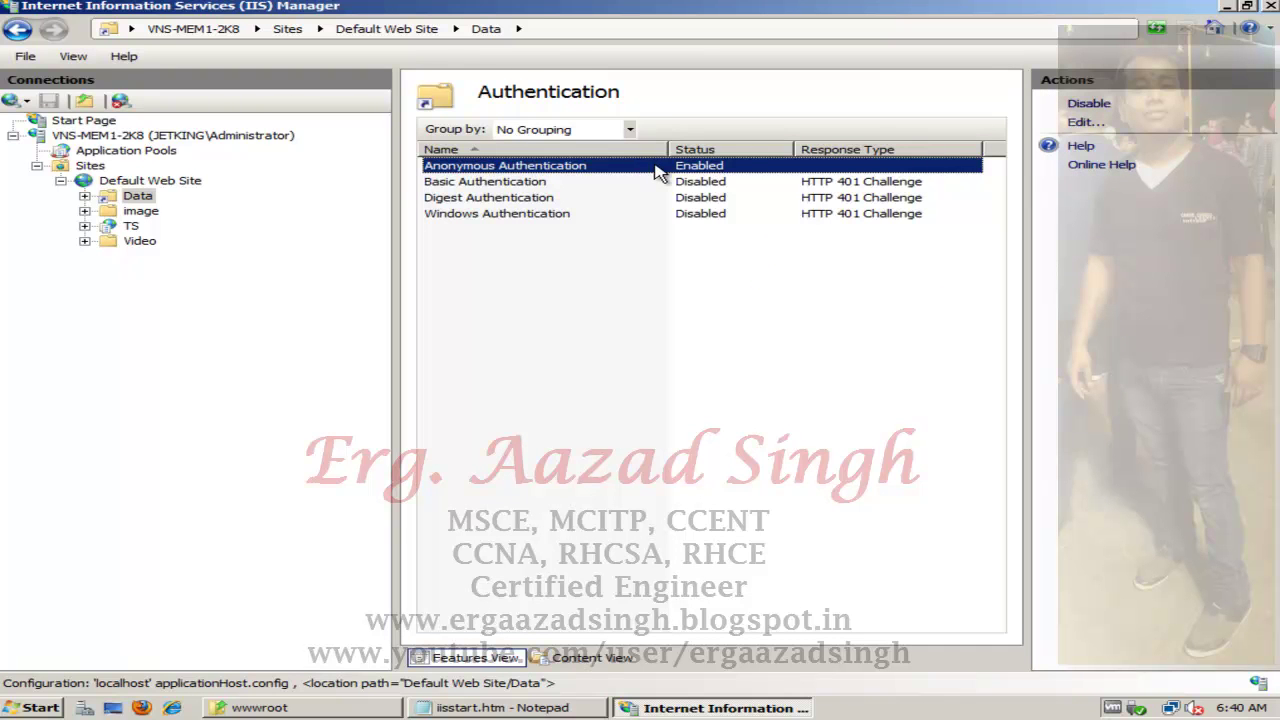
left_click(1090, 104)
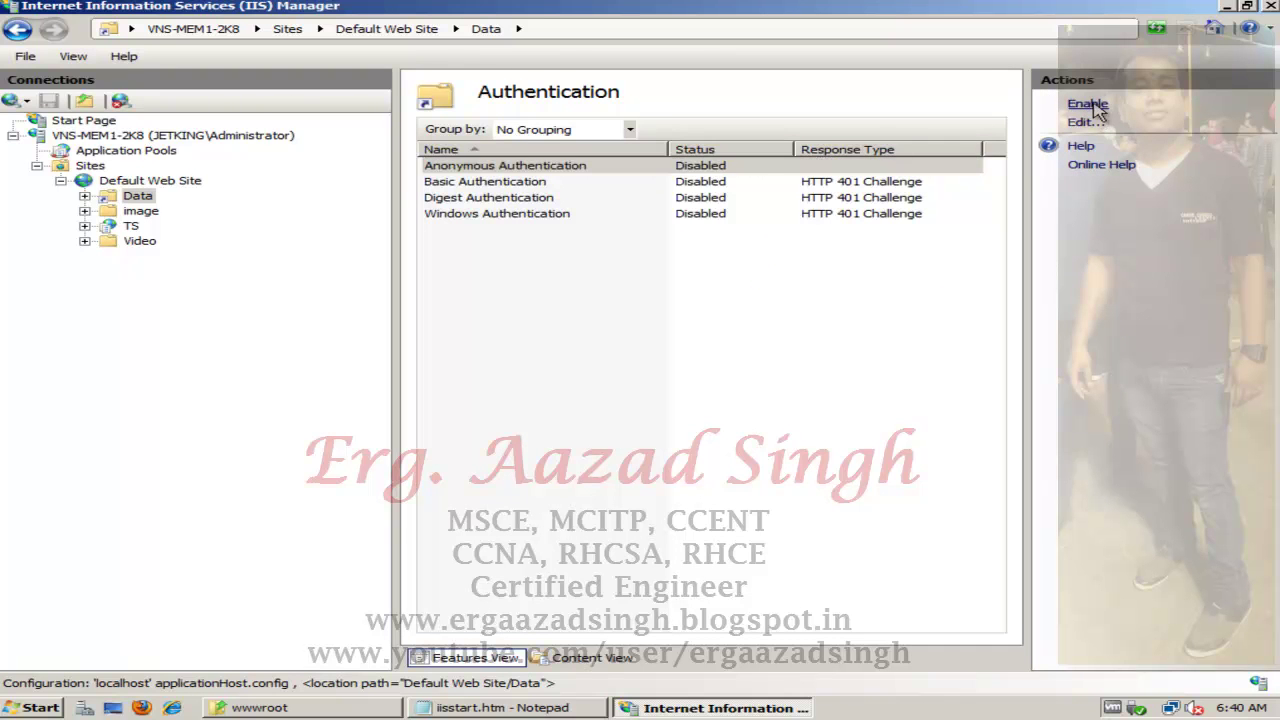
Step: Enable Basic Authentication for the Data virtual directory and return to the Default Web Site home
left_click(692, 183)
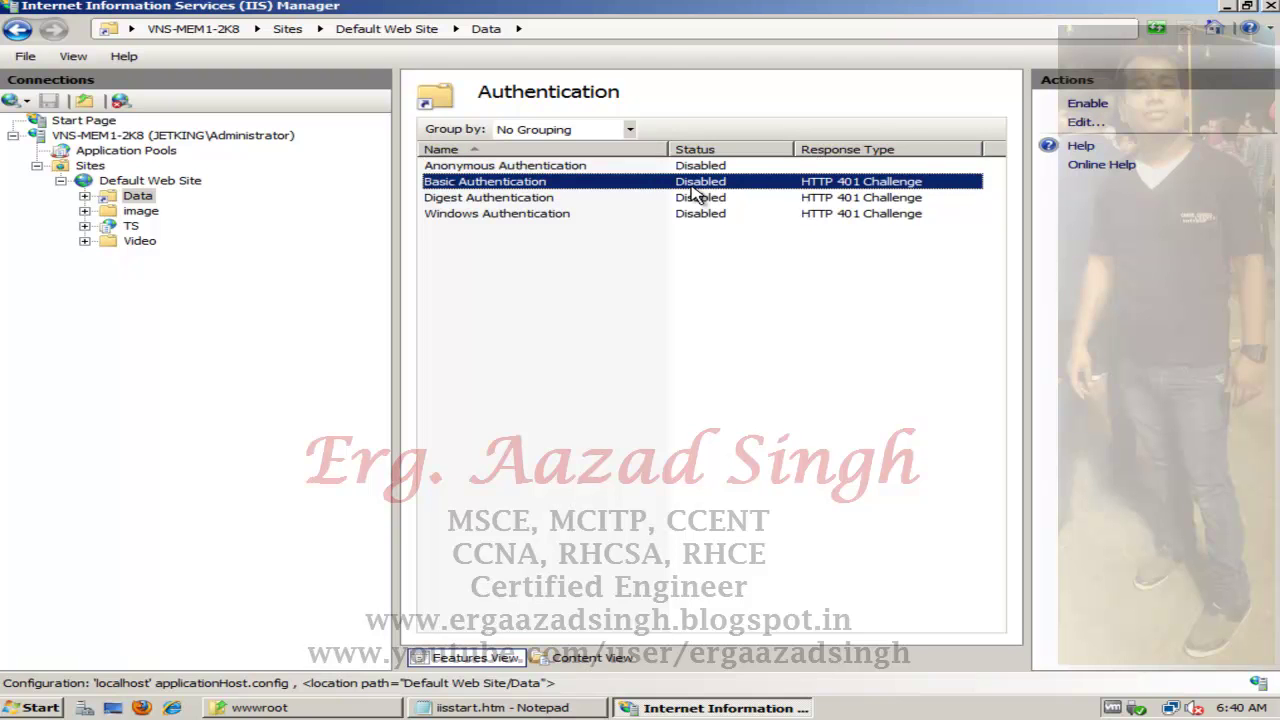
left_click(1080, 105)
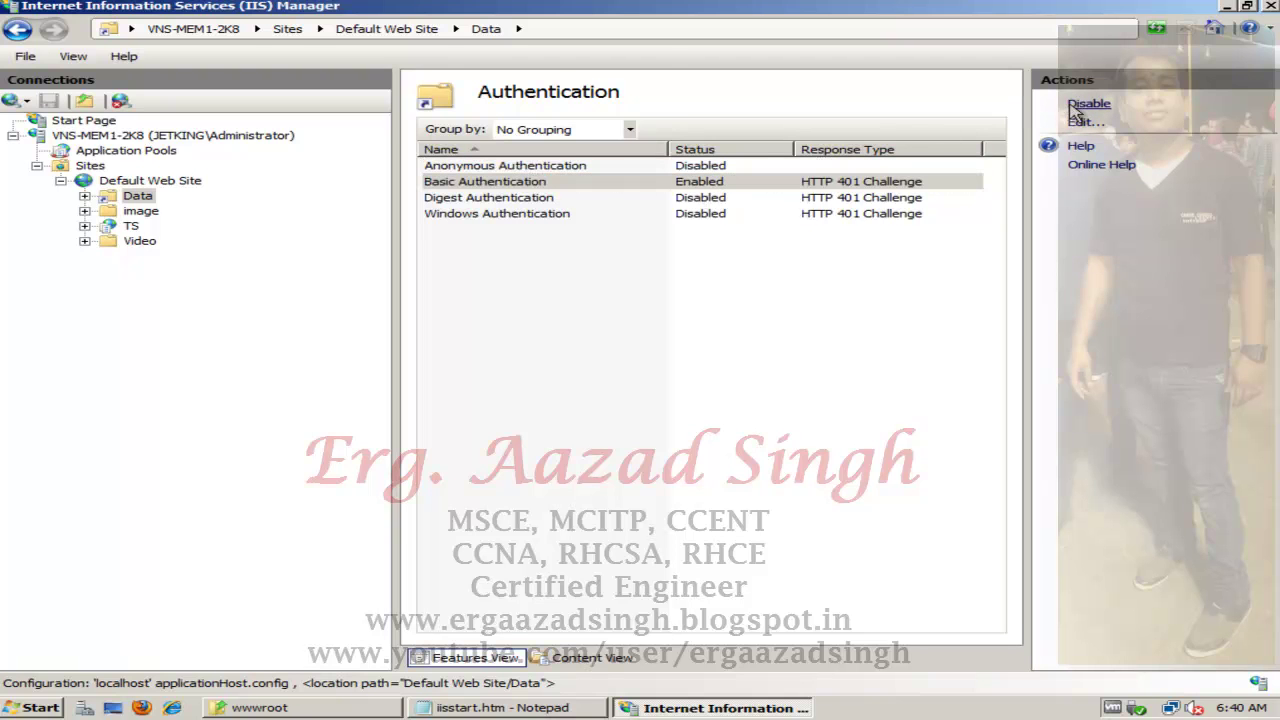
left_click(193, 184)
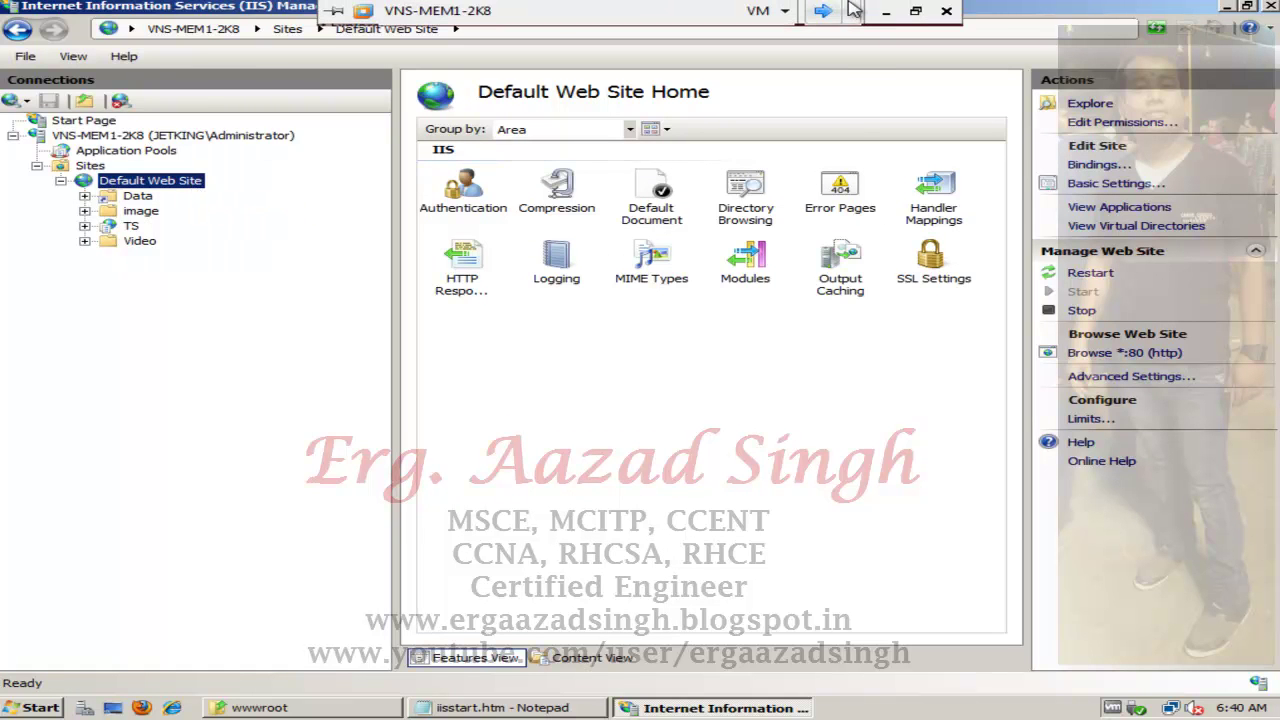
left_click(848, 8)
left_click(600, 59)
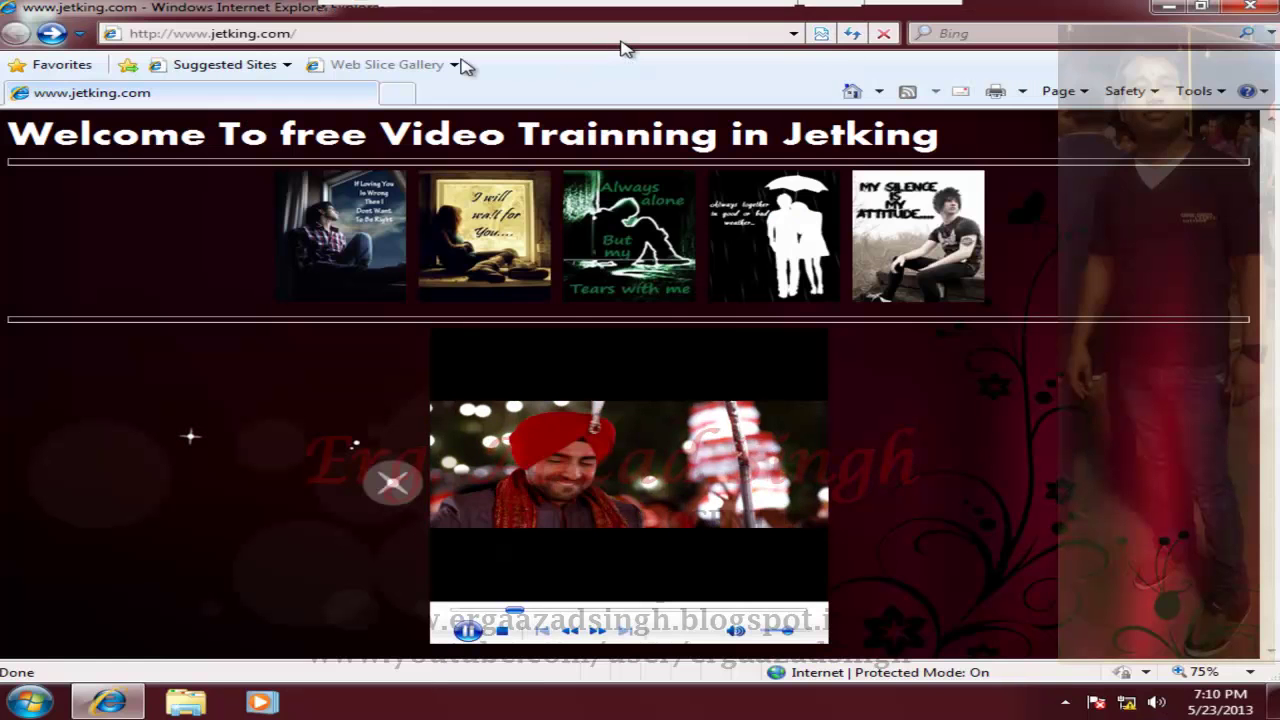
left_click(415, 35)
left_click(415, 35)
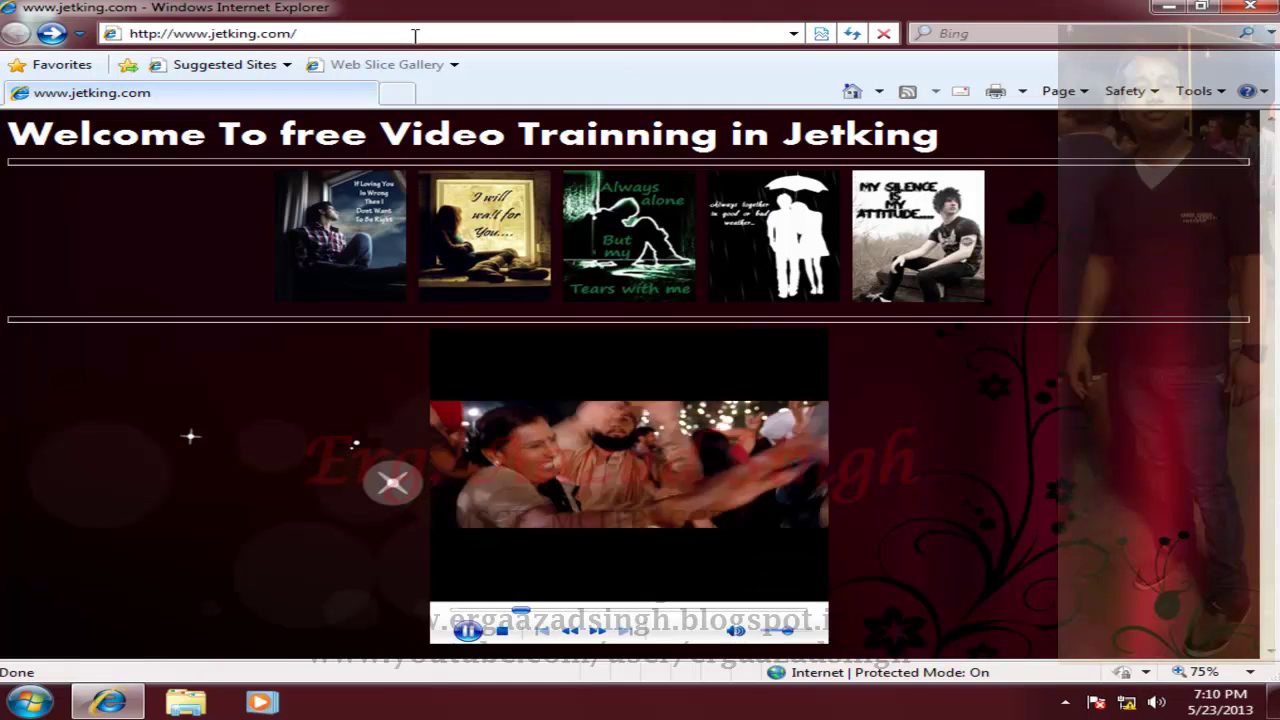
type("data")
key("Return")
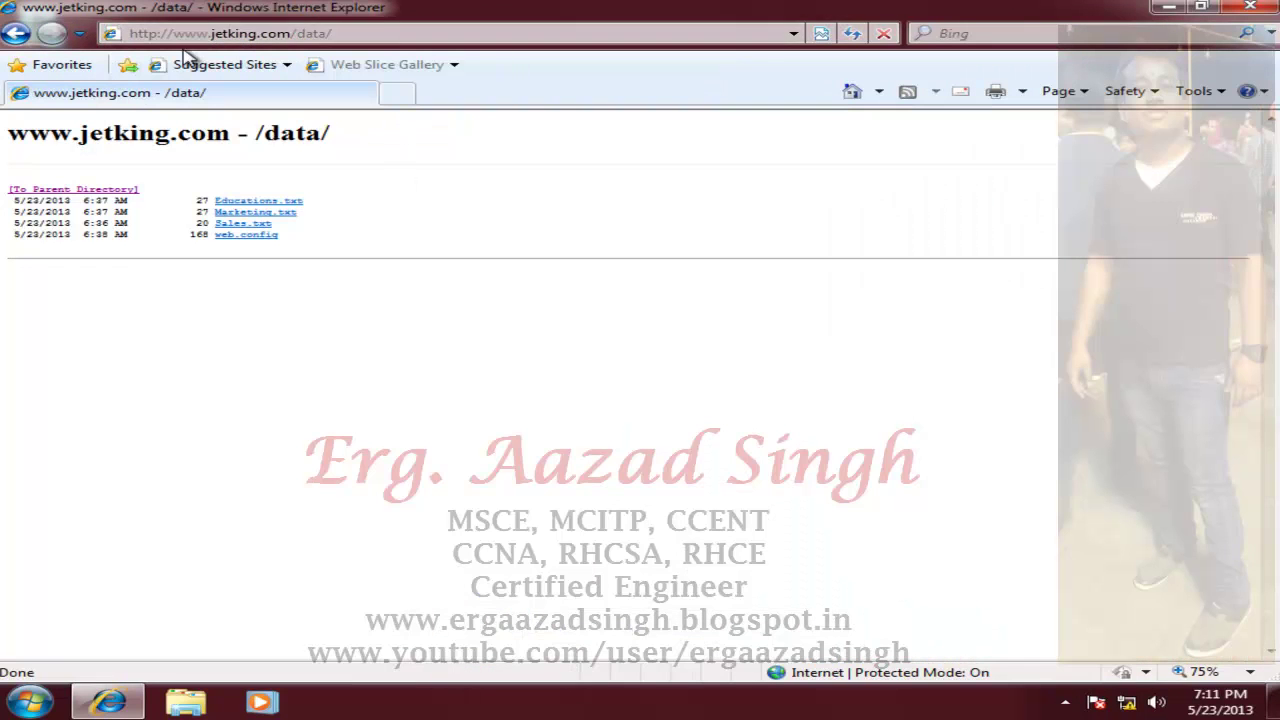
left_click(16, 36)
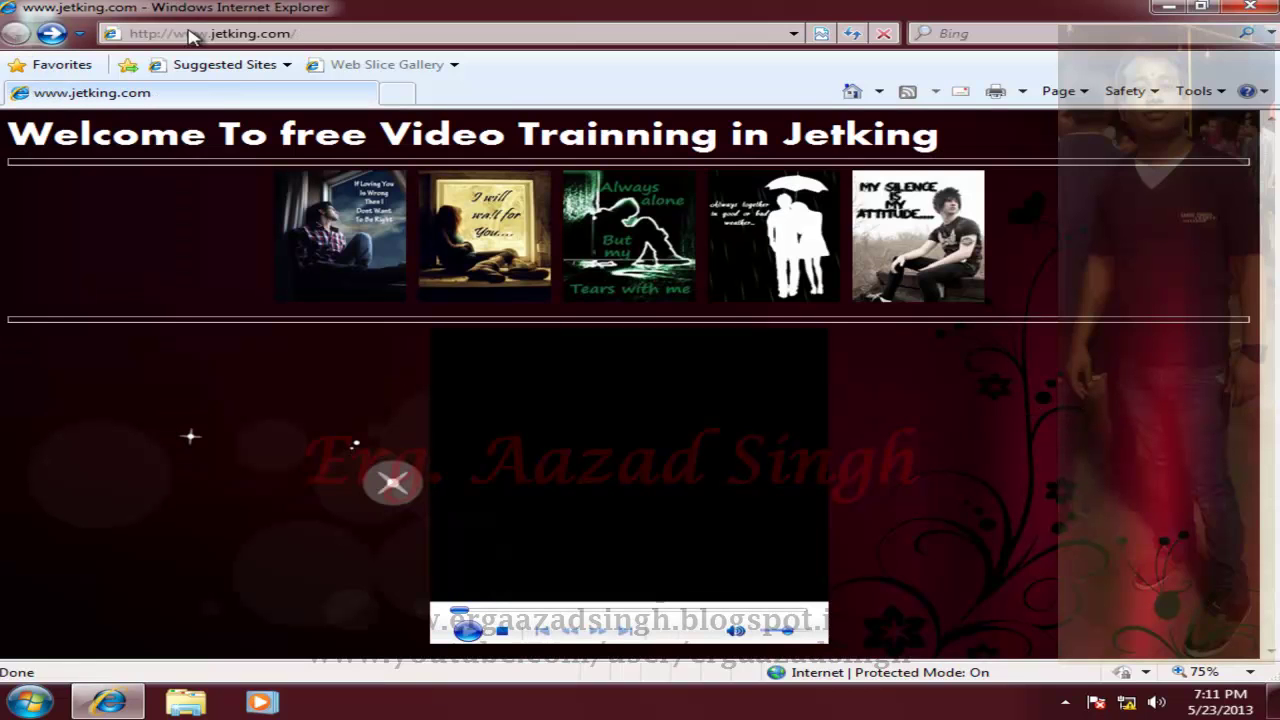
left_click(463, 32)
left_click(463, 31)
type("data")
key("Return")
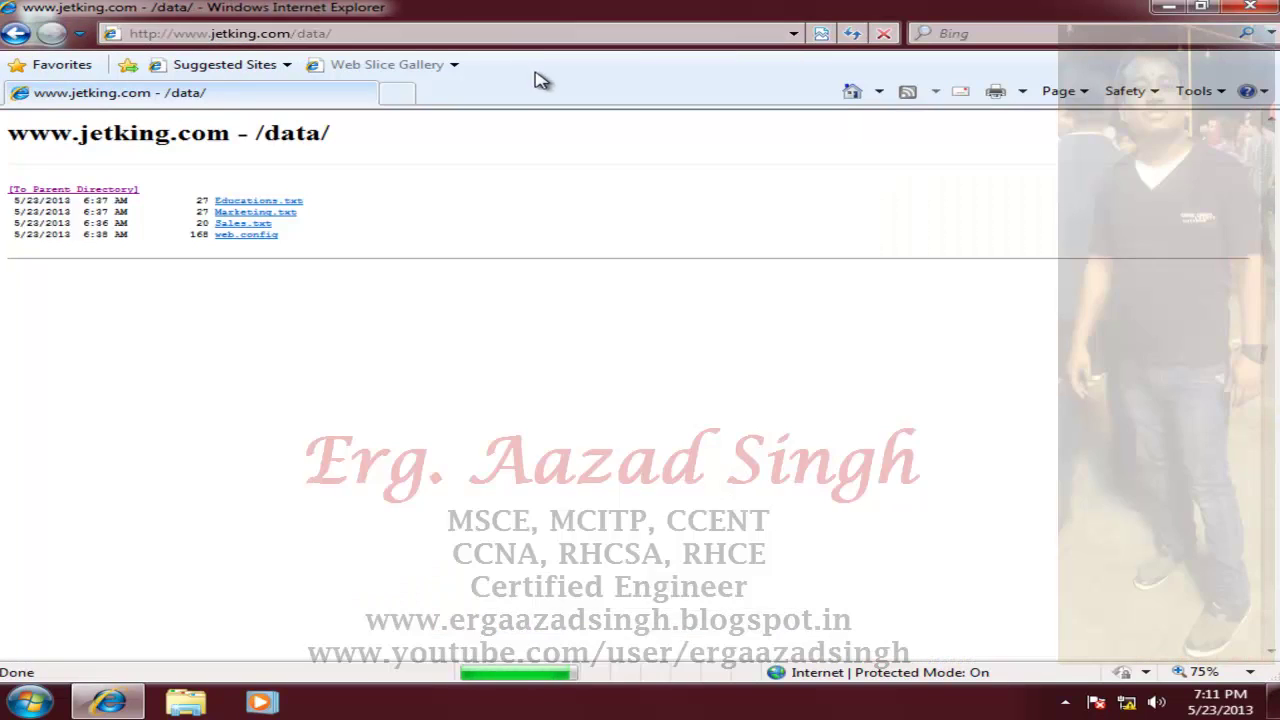
left_click(1250, 7)
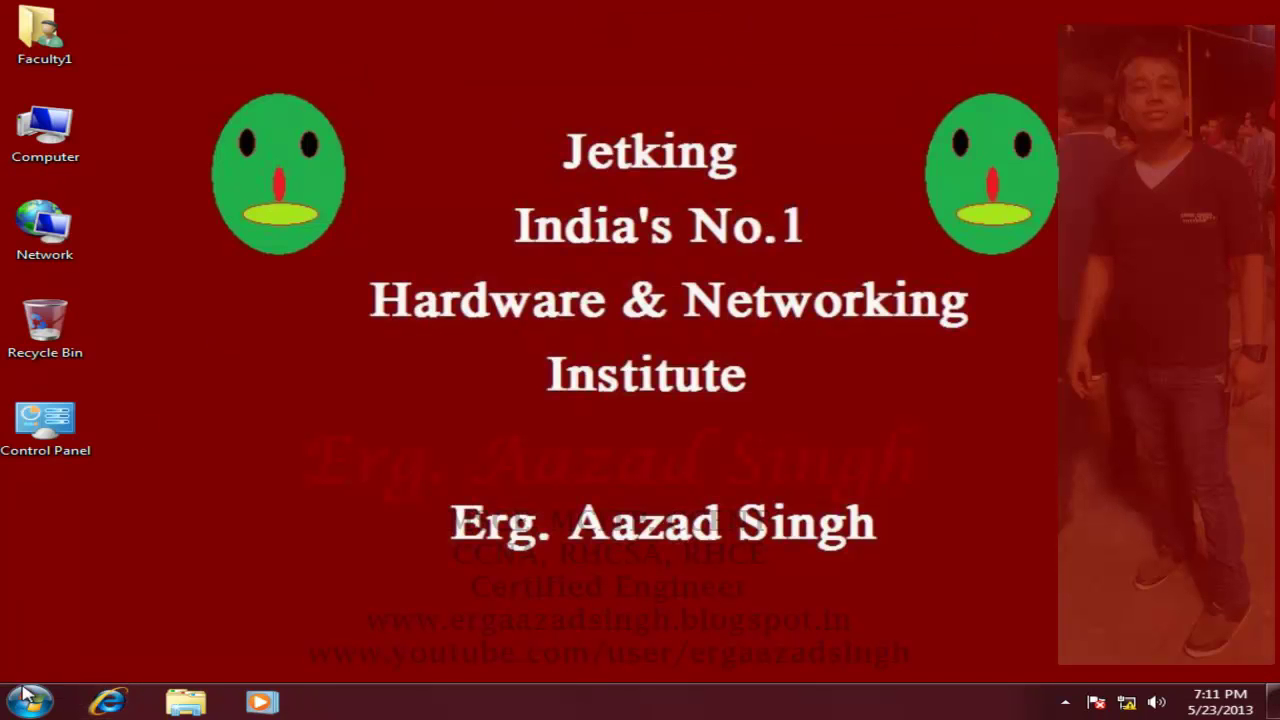
left_click(108, 702)
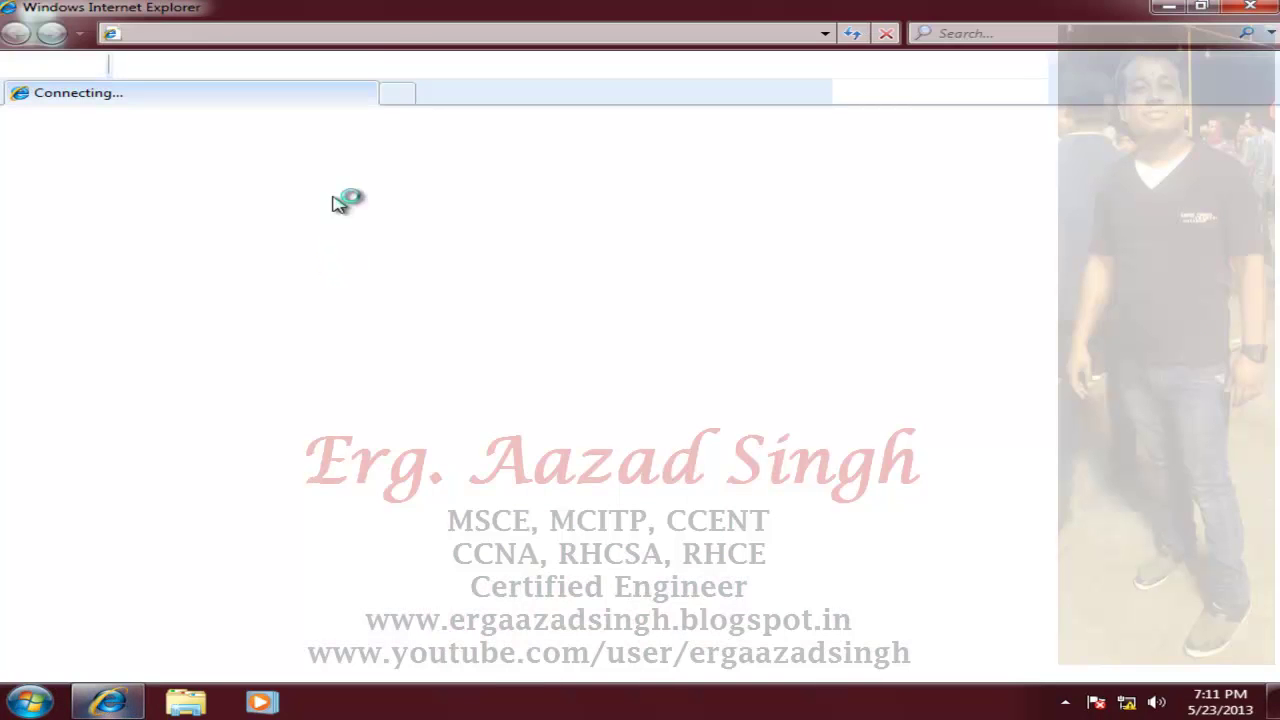
type("je")
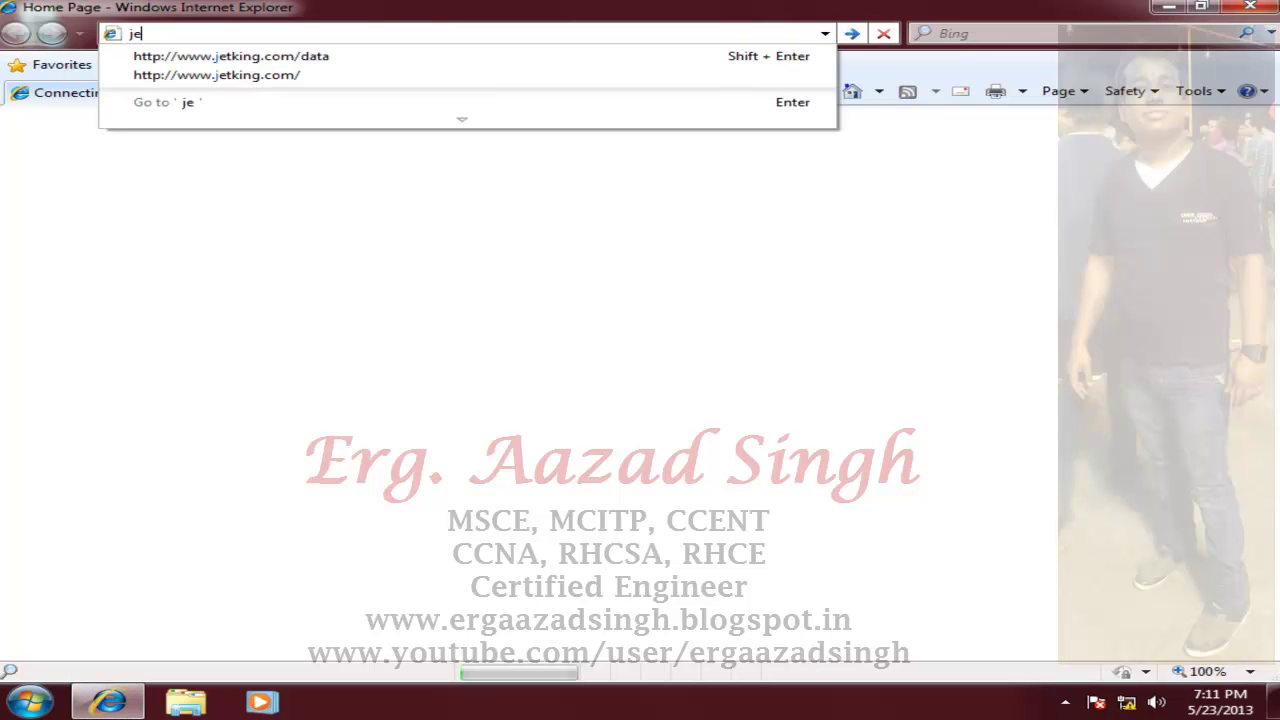
type("t")
key("Down")
key("Return")
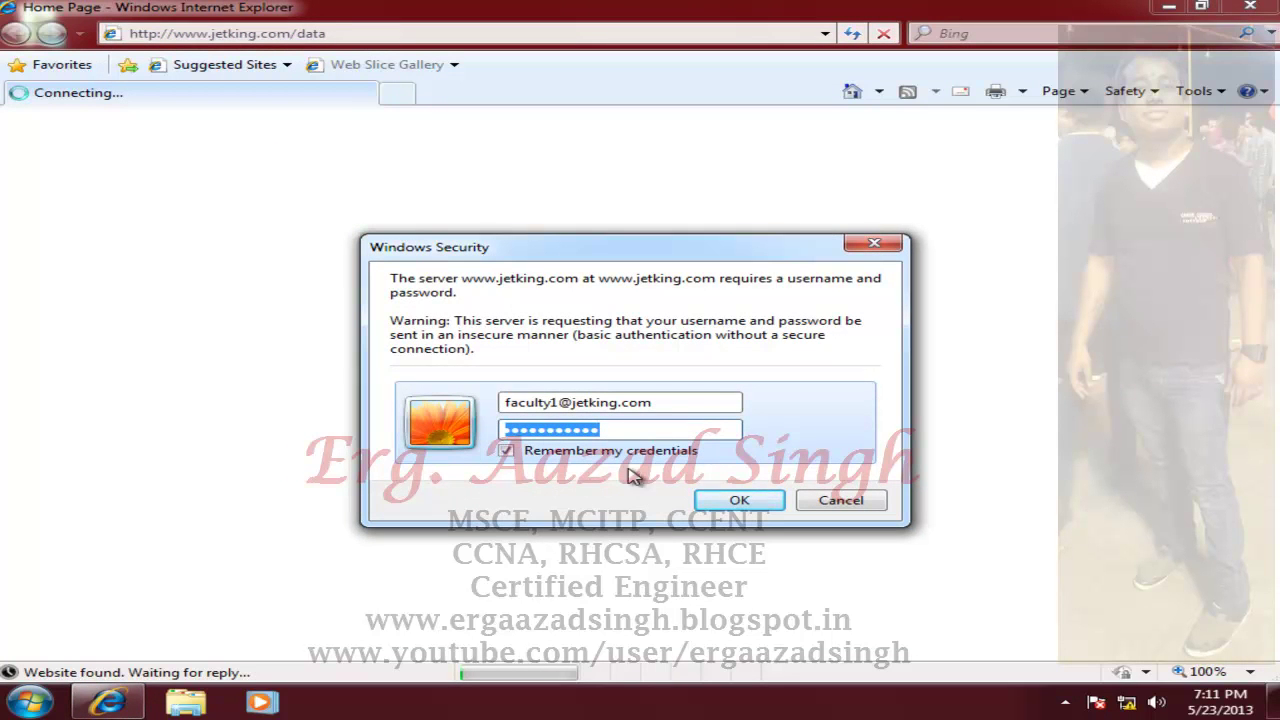
left_click(740, 501)
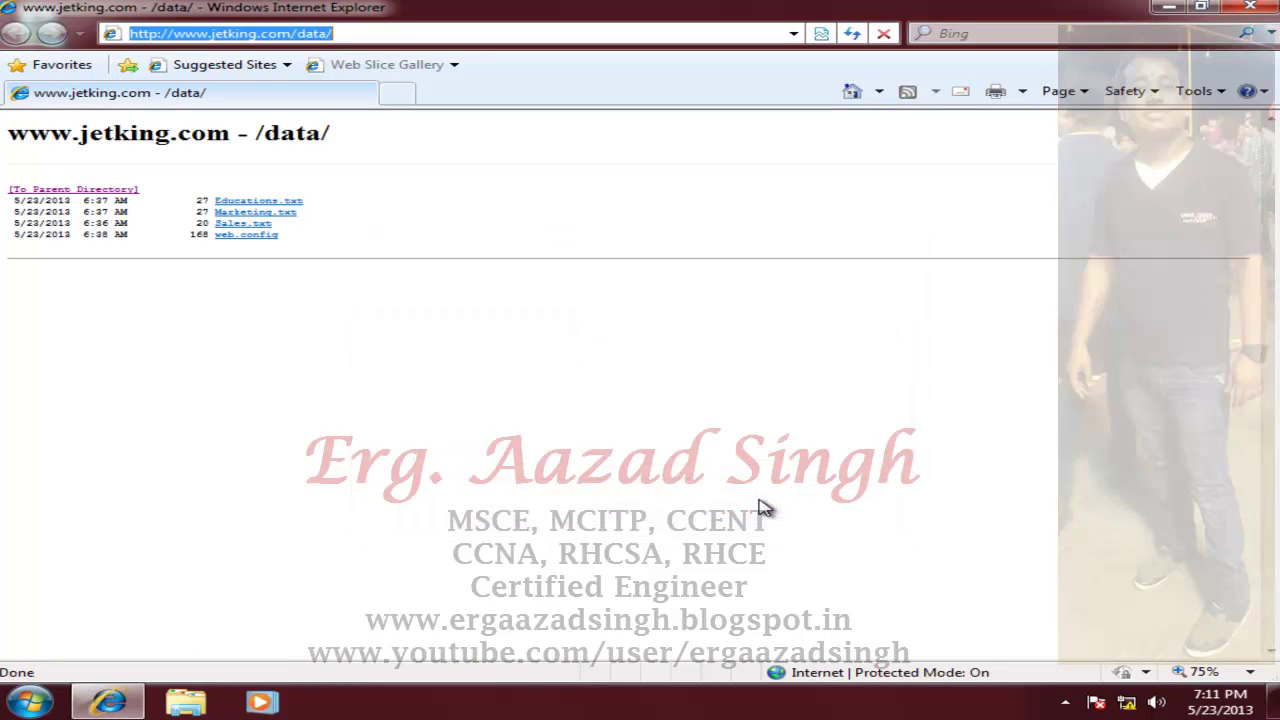
Step: View Educations.txt at 100% zoom and Marketing.txt from the data directory, returning to the file list after each
left_click(280, 203)
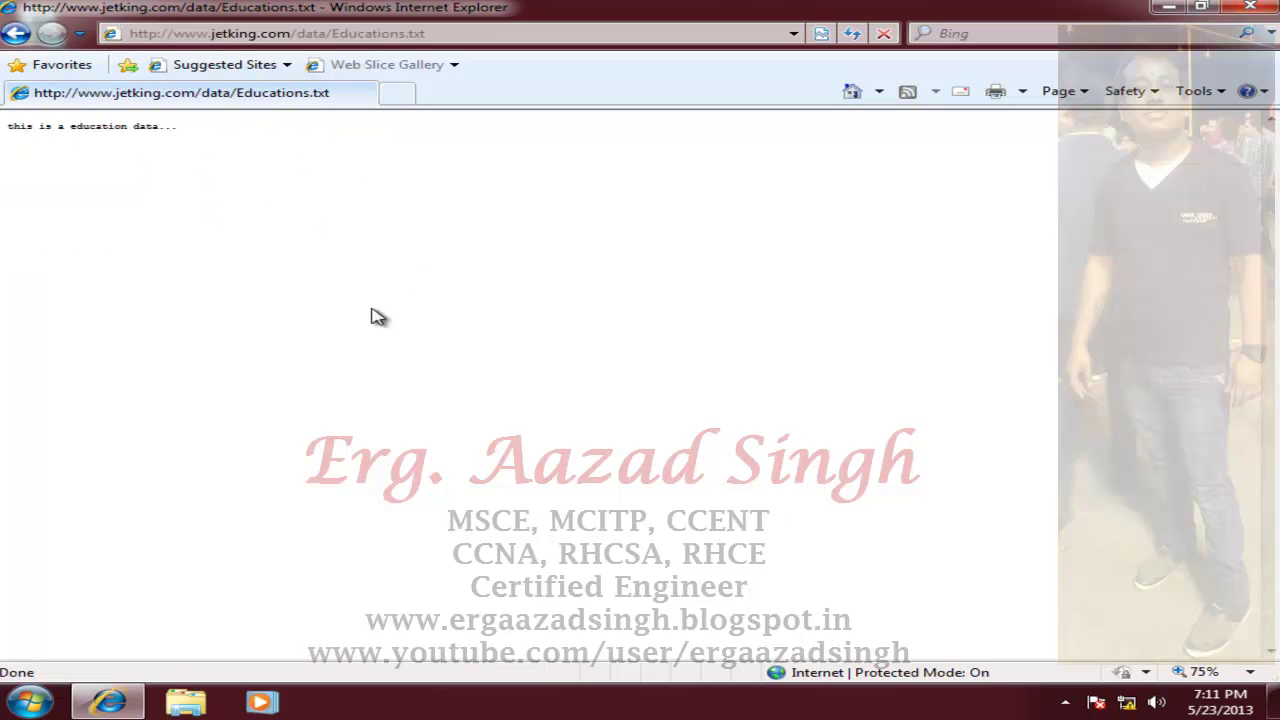
left_click(1250, 672)
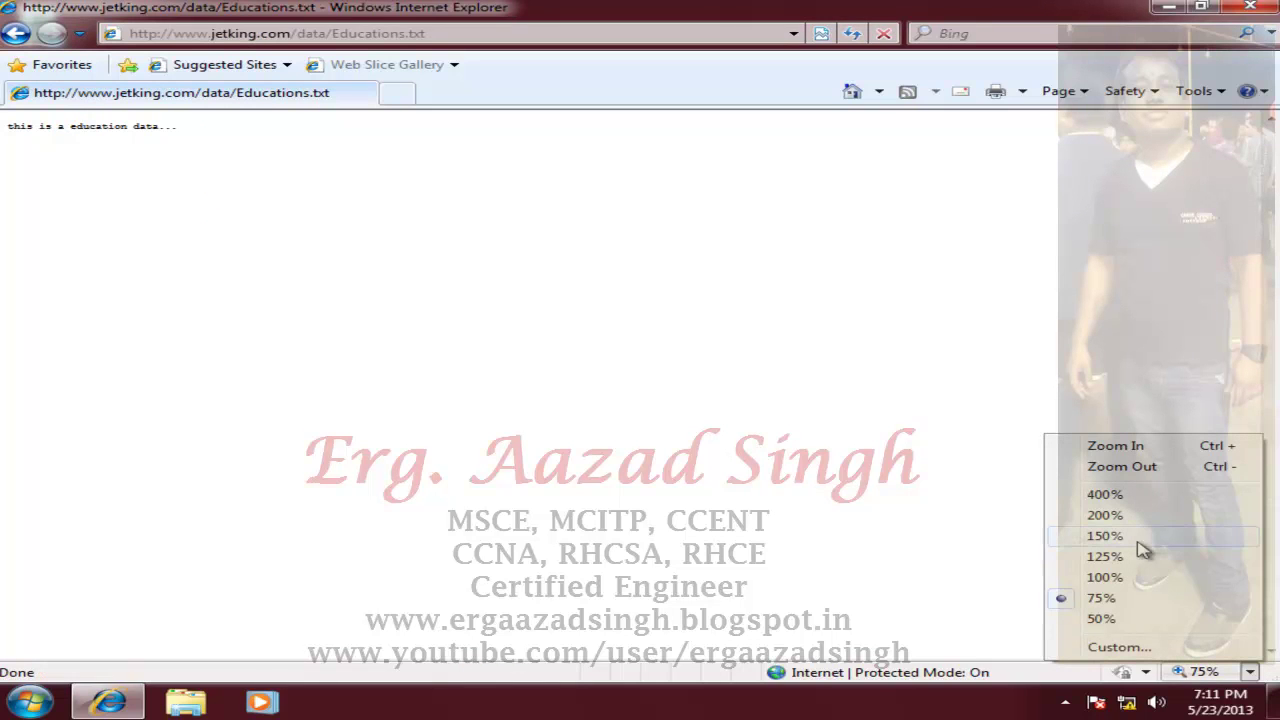
left_click(1130, 578)
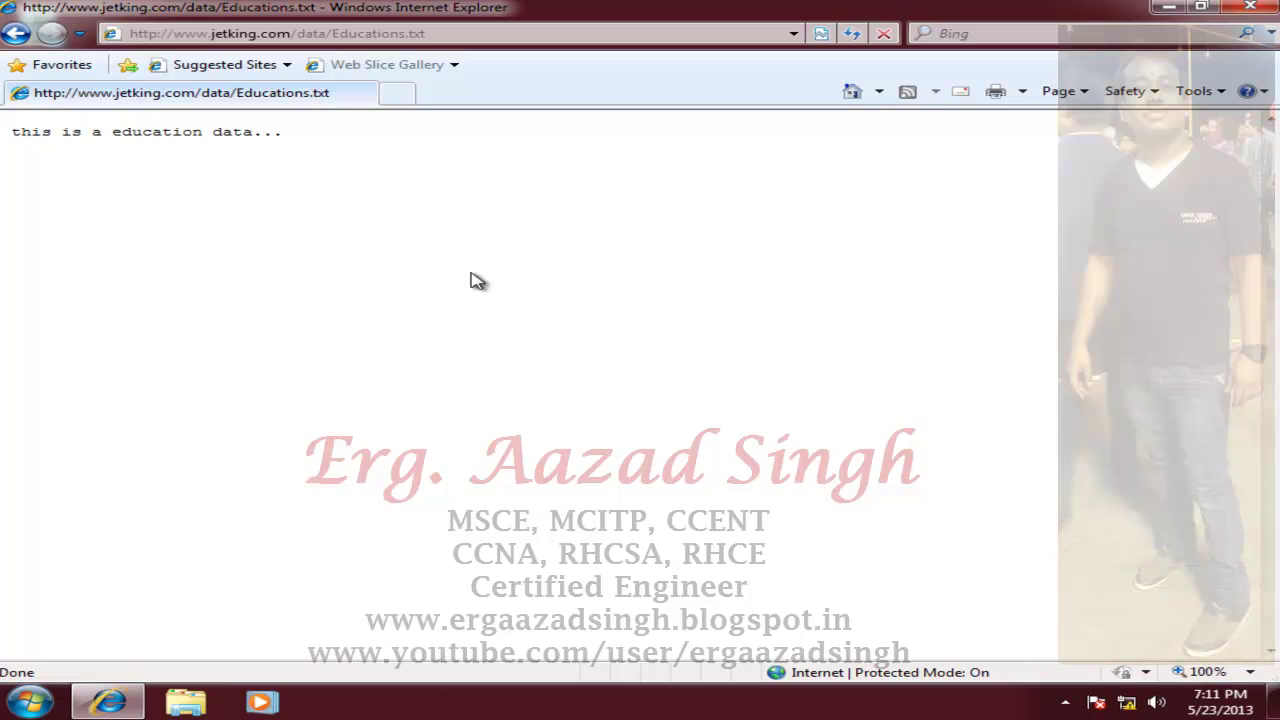
left_click(14, 33)
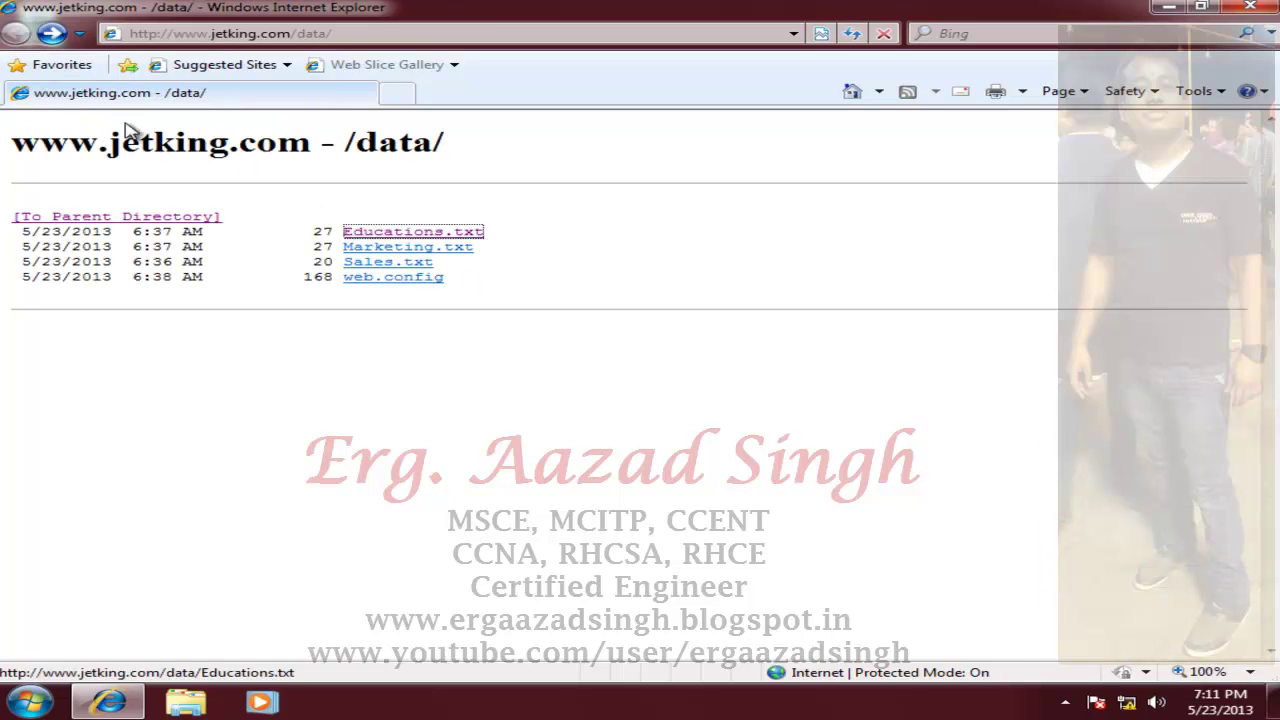
left_click(376, 250)
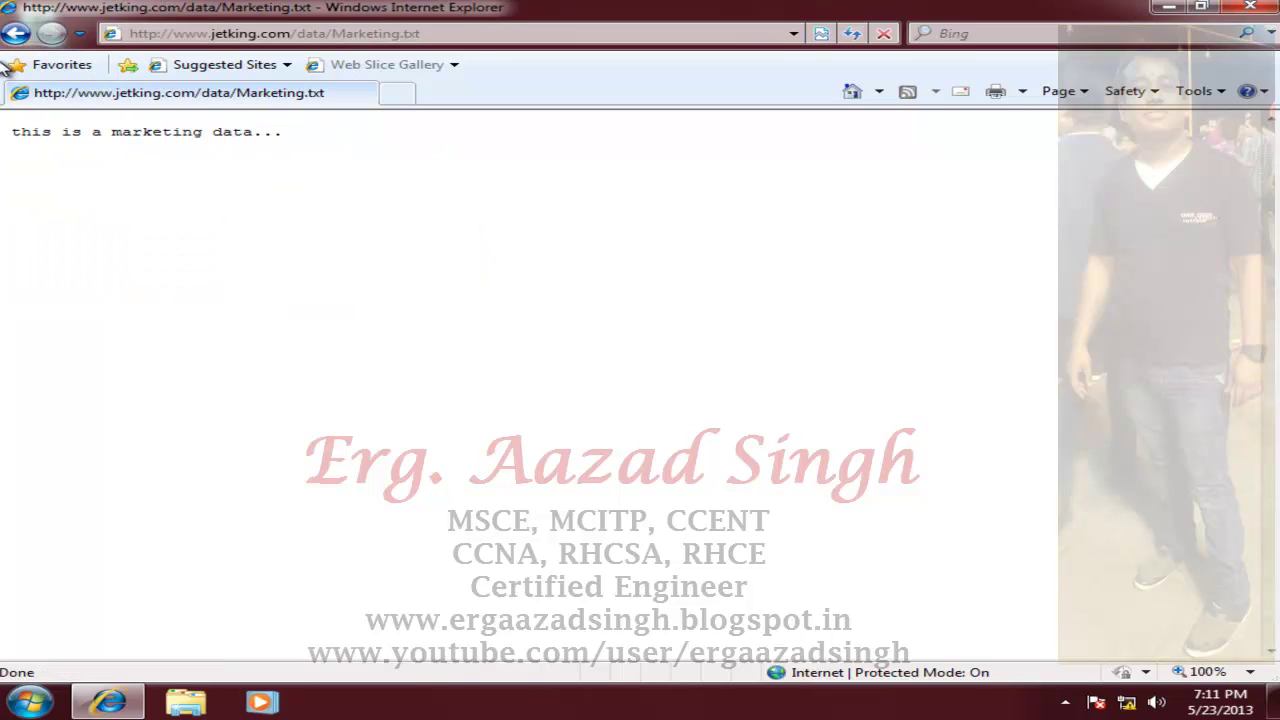
left_click(18, 35)
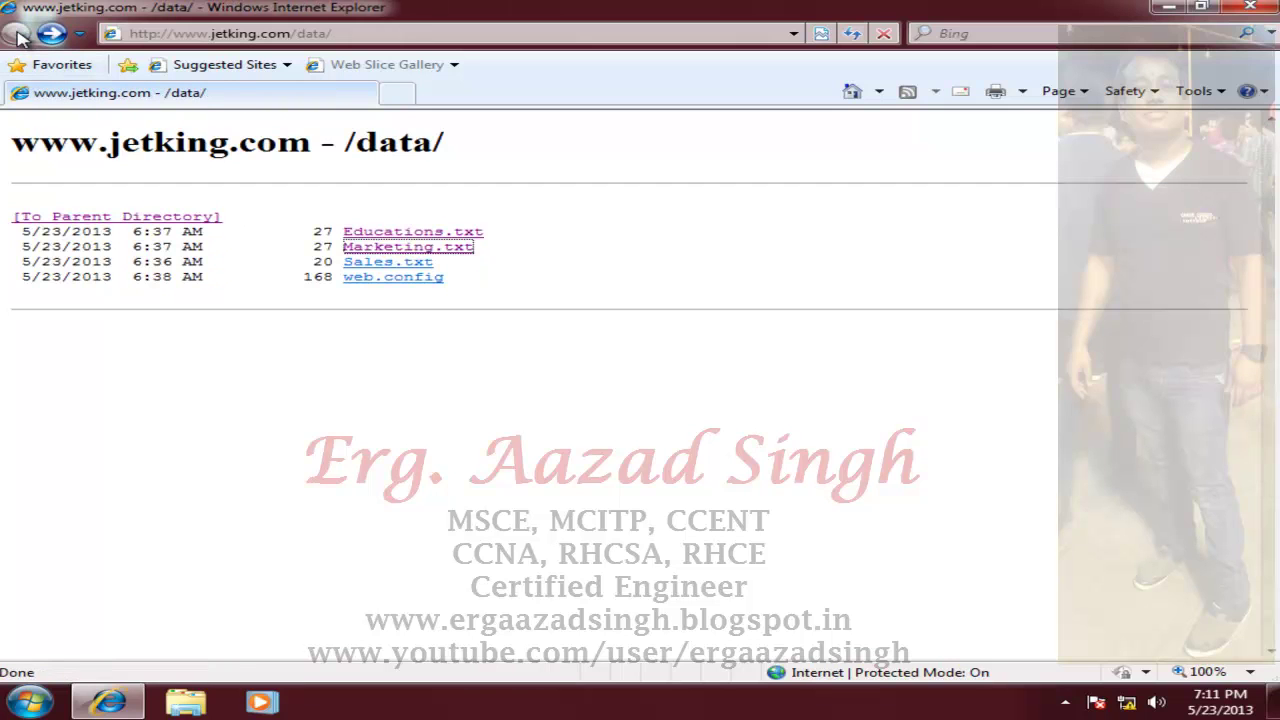
left_click(398, 36)
left_click(400, 33)
key("BackSpace")
key("BackSpace")
key("BackSpace")
key("BackSpace")
key("BackSpace")
key("Return")
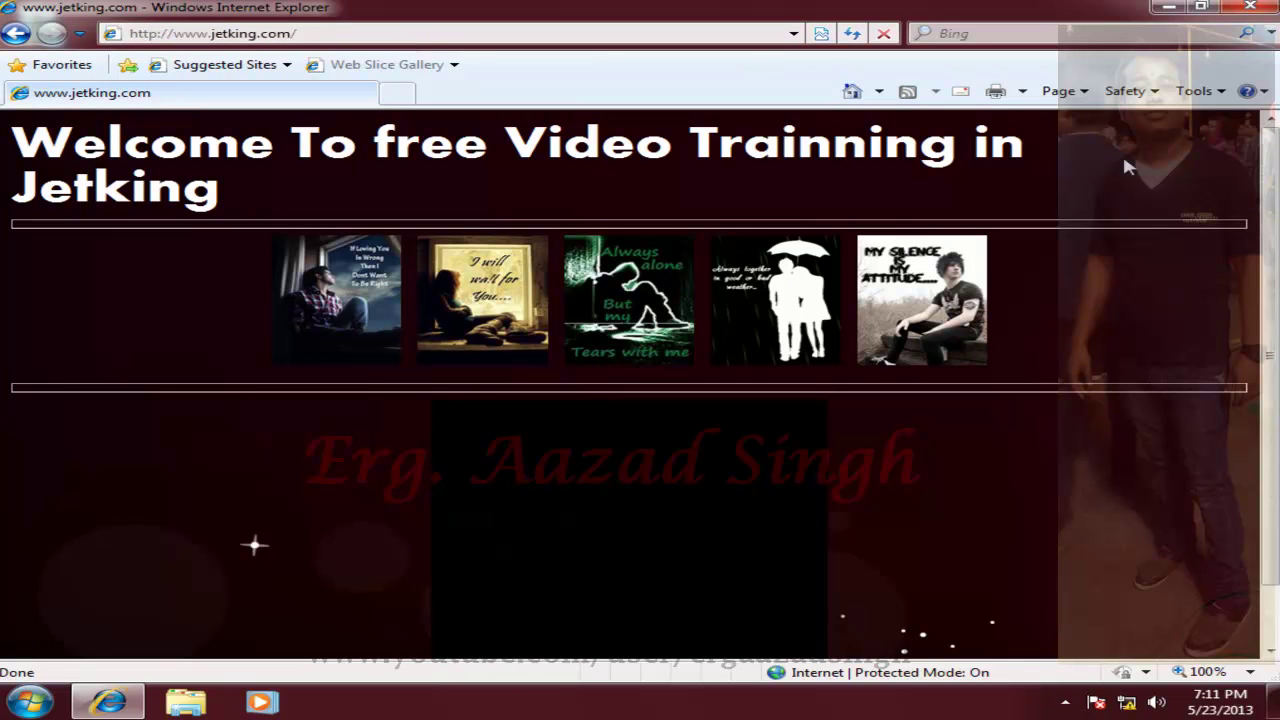
left_click_drag(1272, 248, 1272, 306)
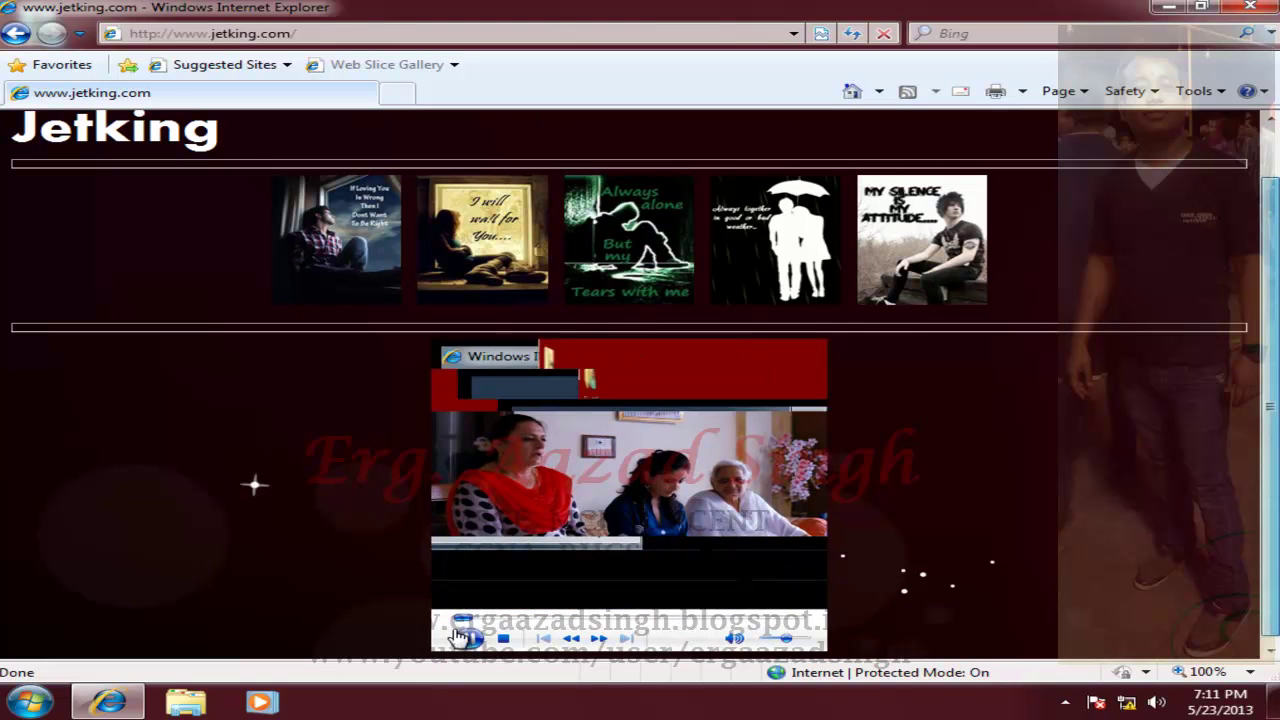
left_click(466, 640)
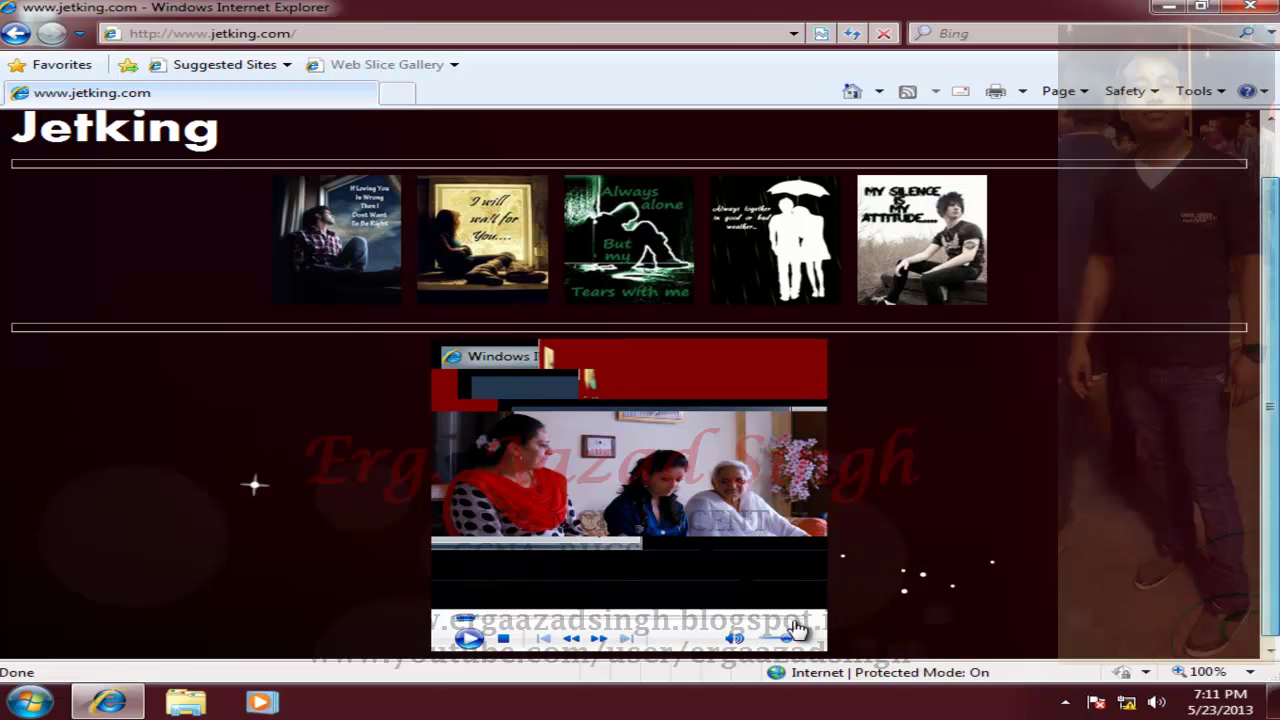
Step: Switch to VNS-MEM1-2K8 and set the embedded video's autostart attribute to "false" in iisstart.htm
mouse_move(815, 8)
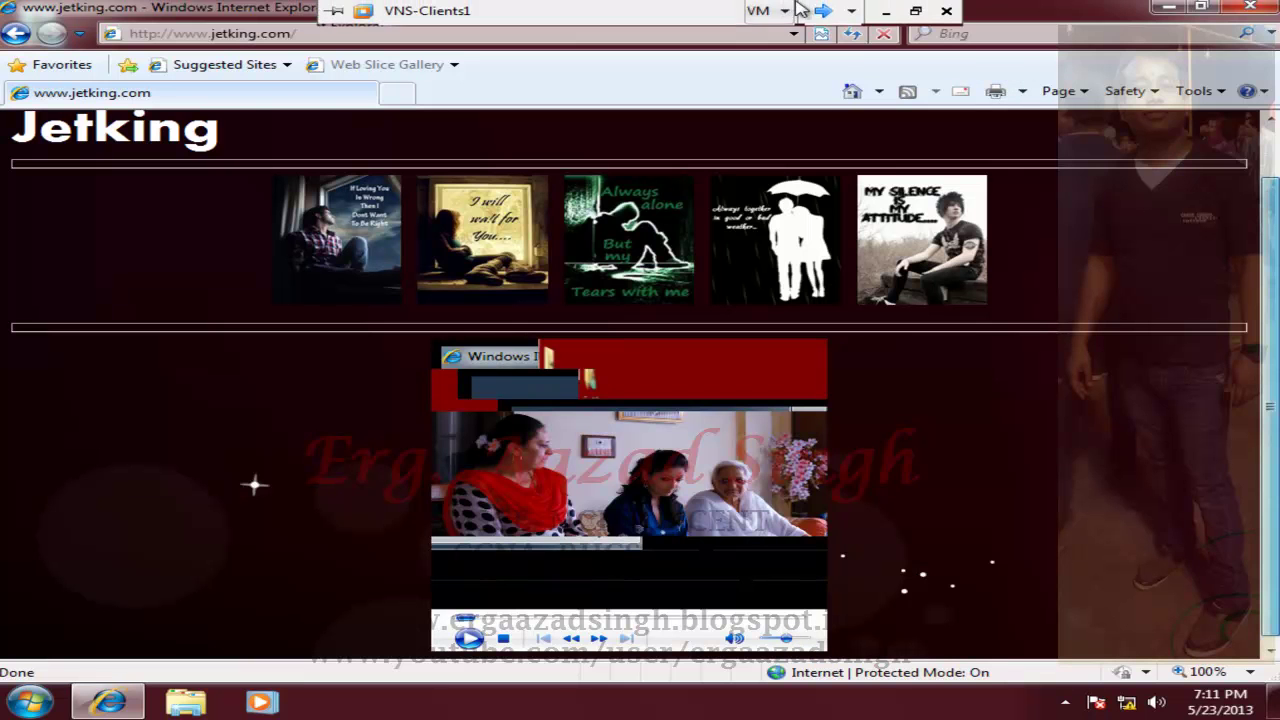
left_click(857, 12)
left_click(749, 40)
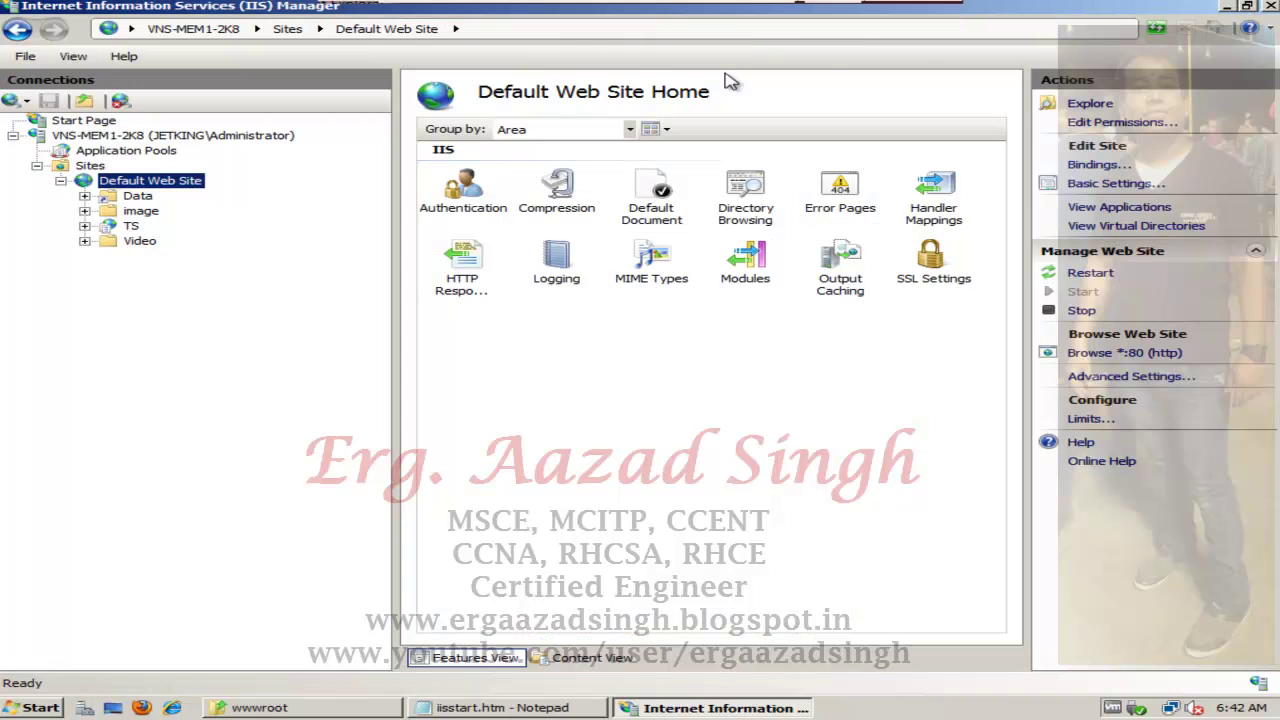
left_click(543, 708)
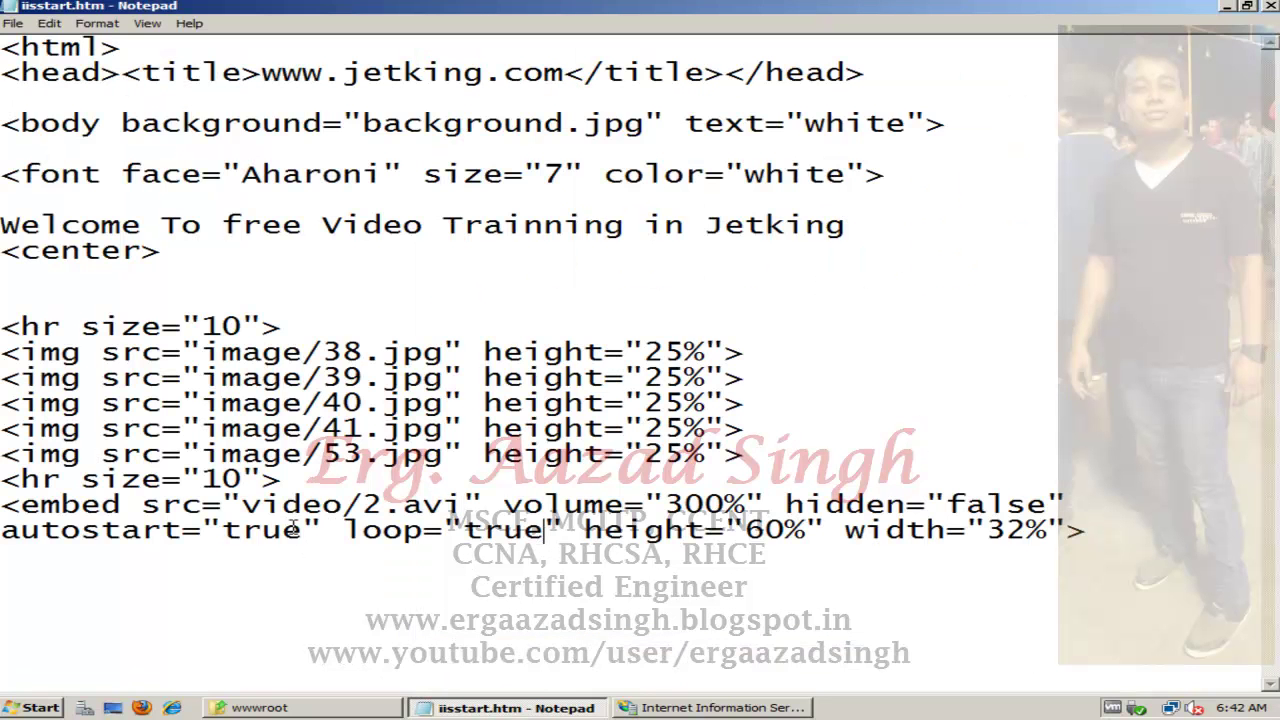
key("BackSpace")
key("BackSpace")
key("BackSpace")
key("BackSpace")
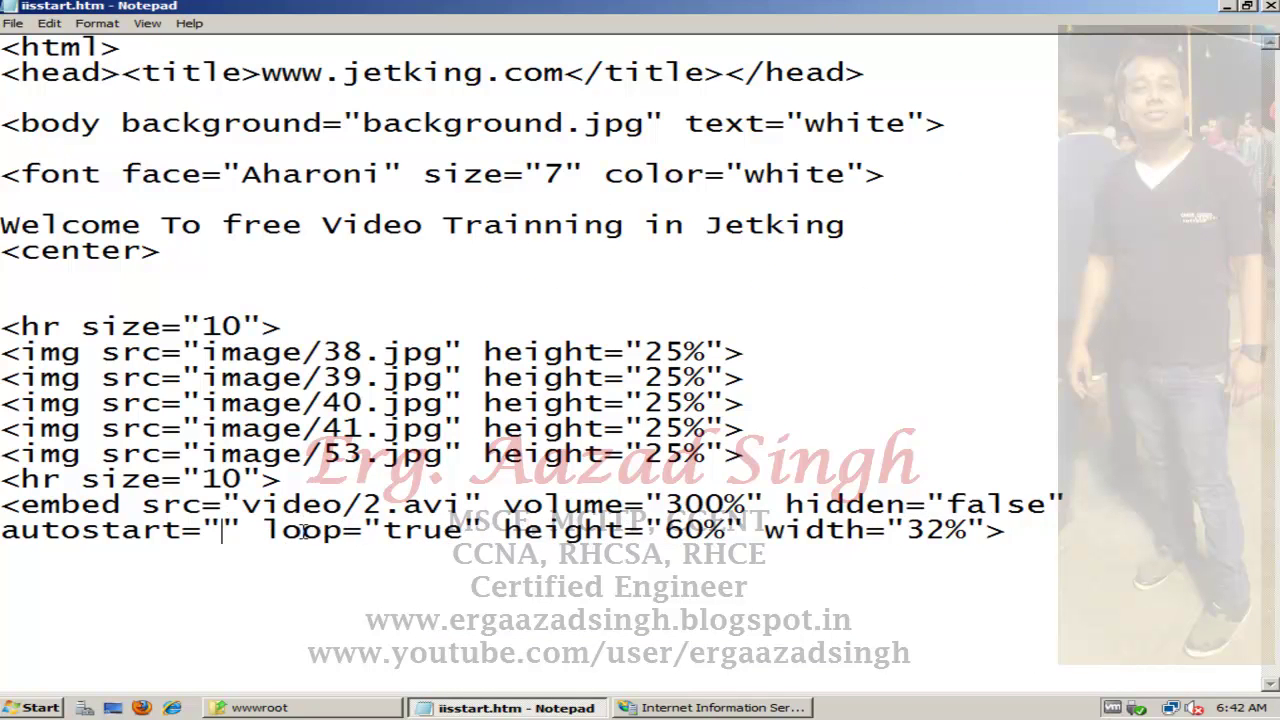
type("fa")
key("BackSpace")
type("alse")
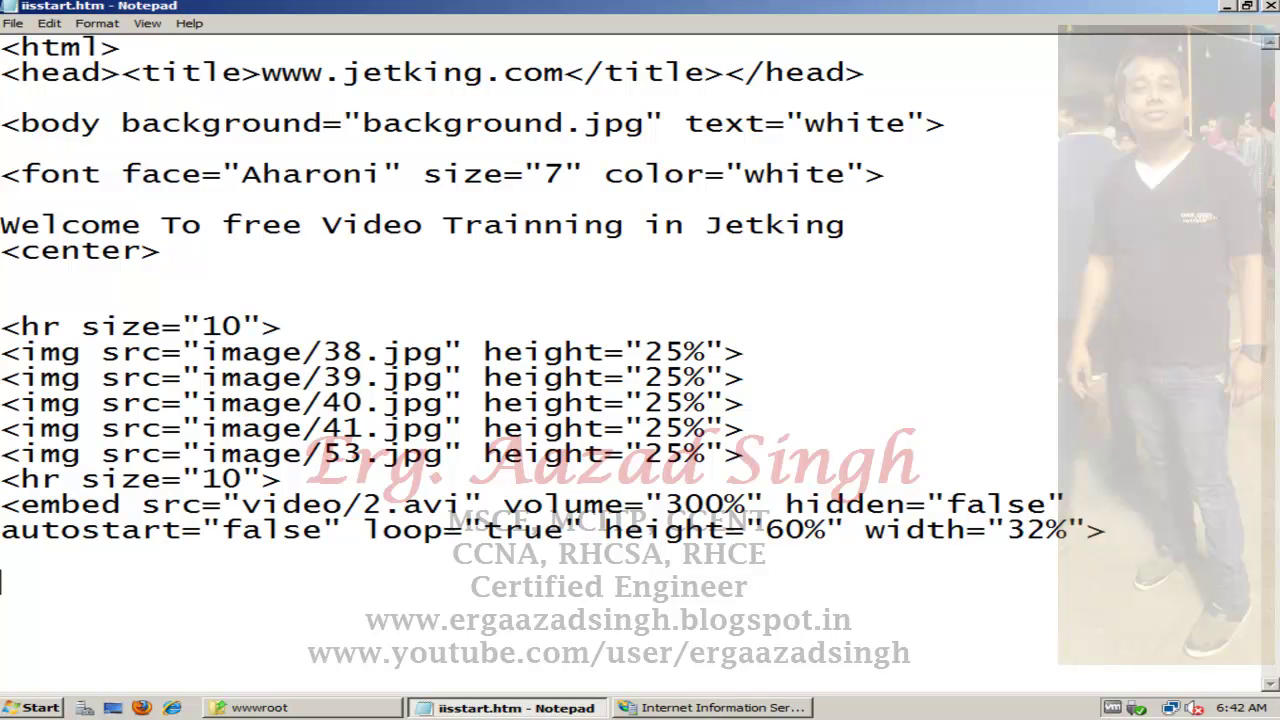
Step: Add the line <a href="data/">Click Here to Get Data</a> below the video embed code and save iisstart.htm
type("a href>")
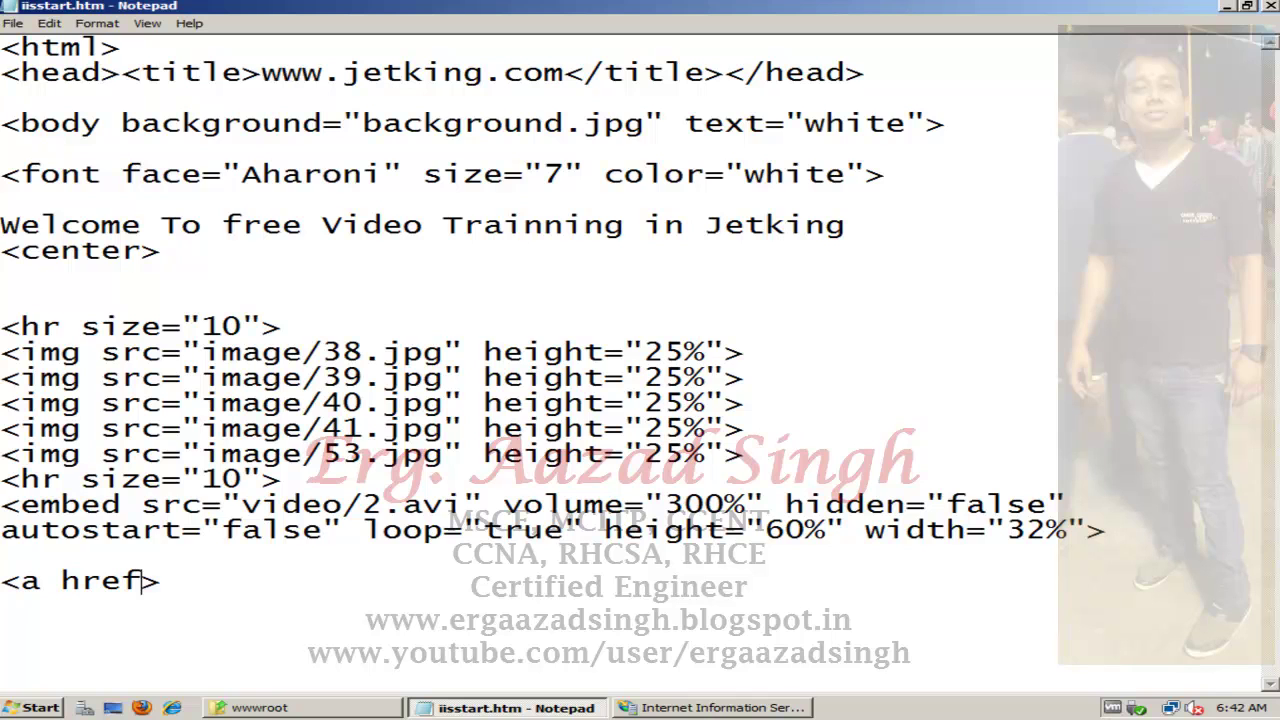
type("=\"\"")
type("data")
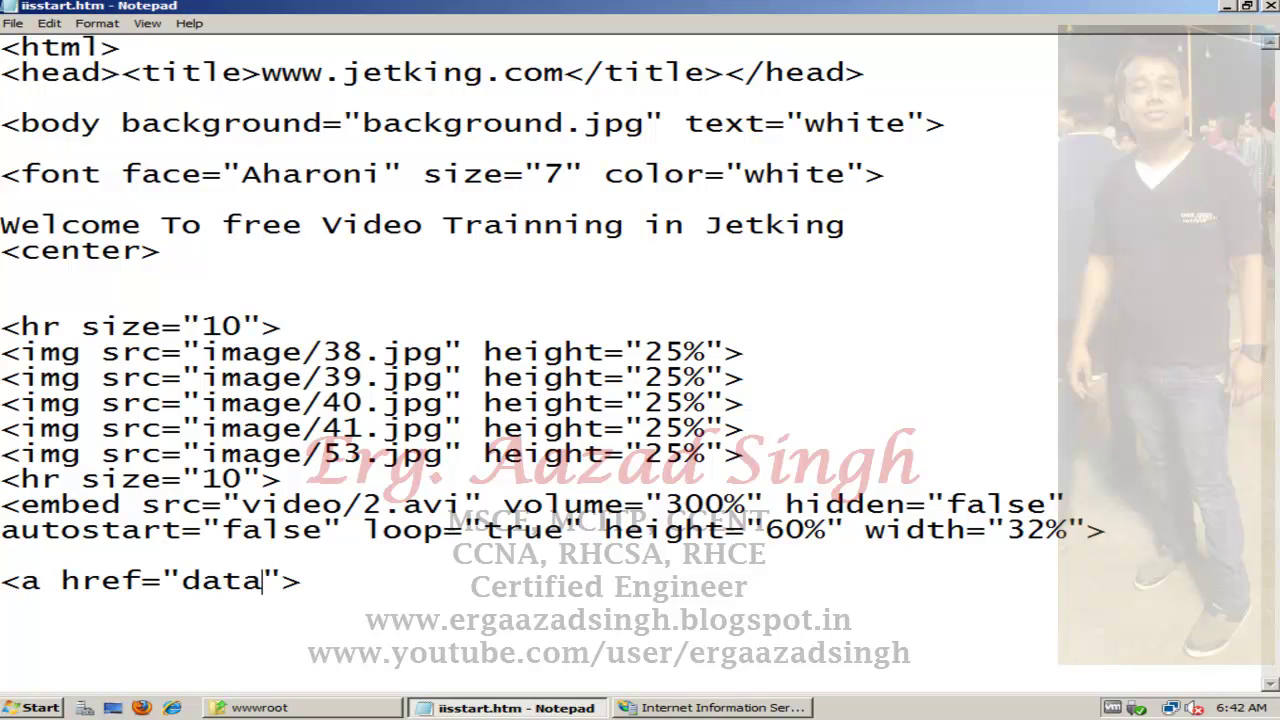
type("/")
type("Clieck")
key("BackSpace")
key("BackSpace")
type("Here to Ge")
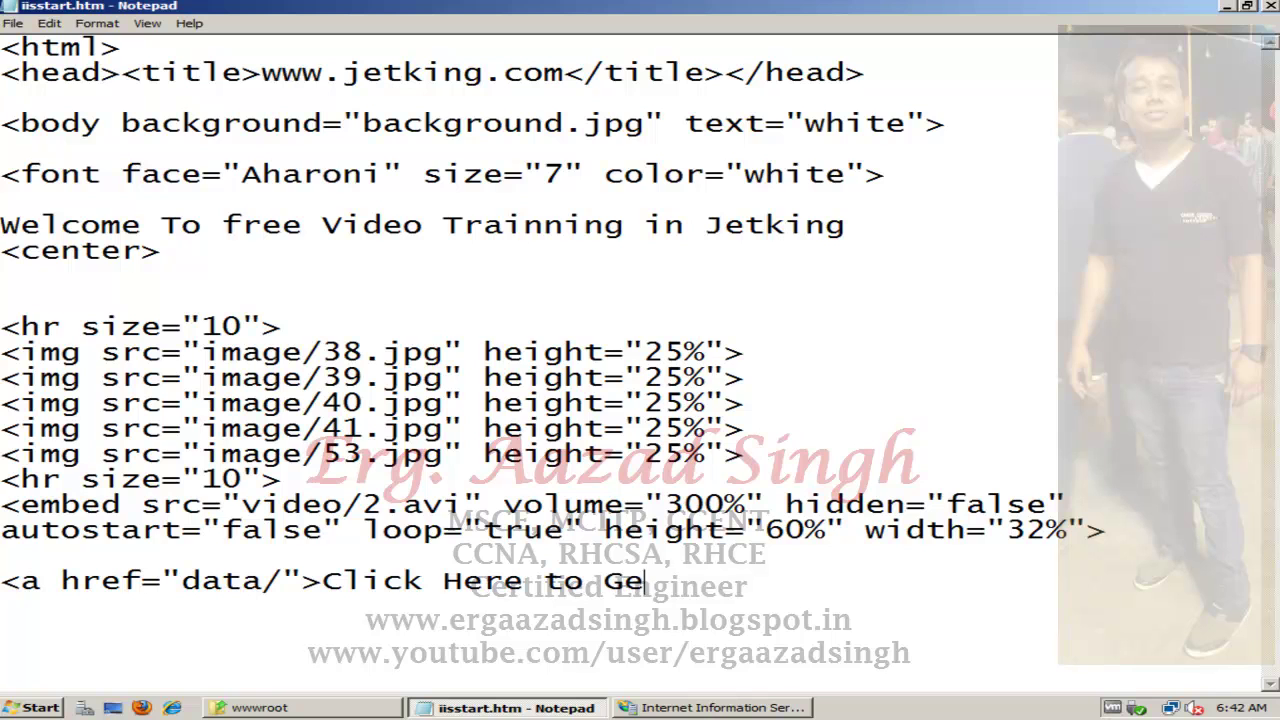
type("t Data</a>")
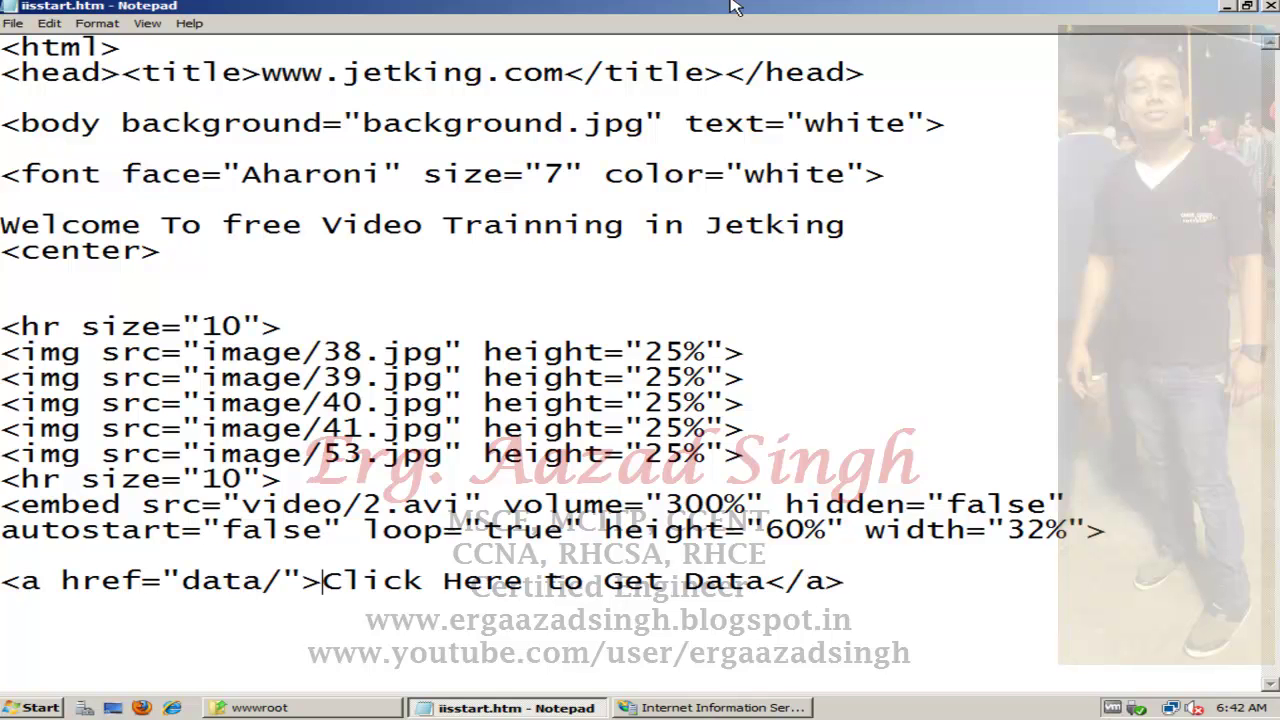
left_click(14, 23)
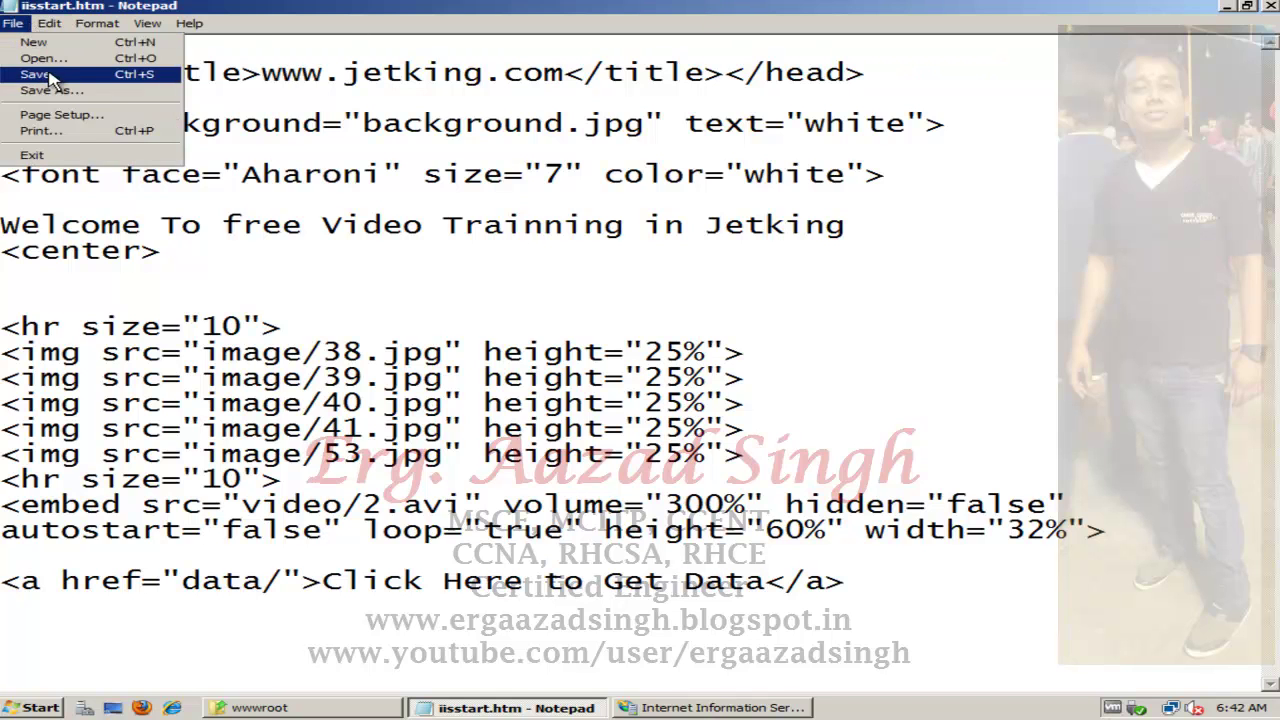
left_click(502, 520)
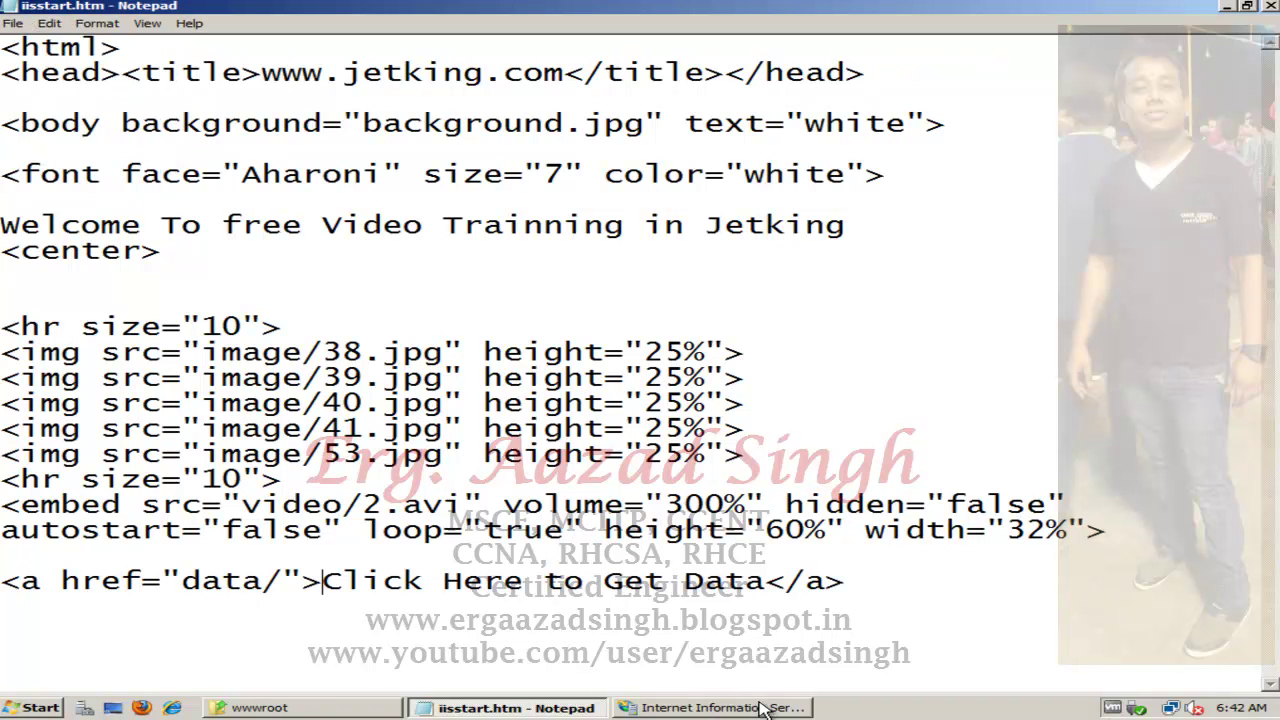
left_click(850, 10)
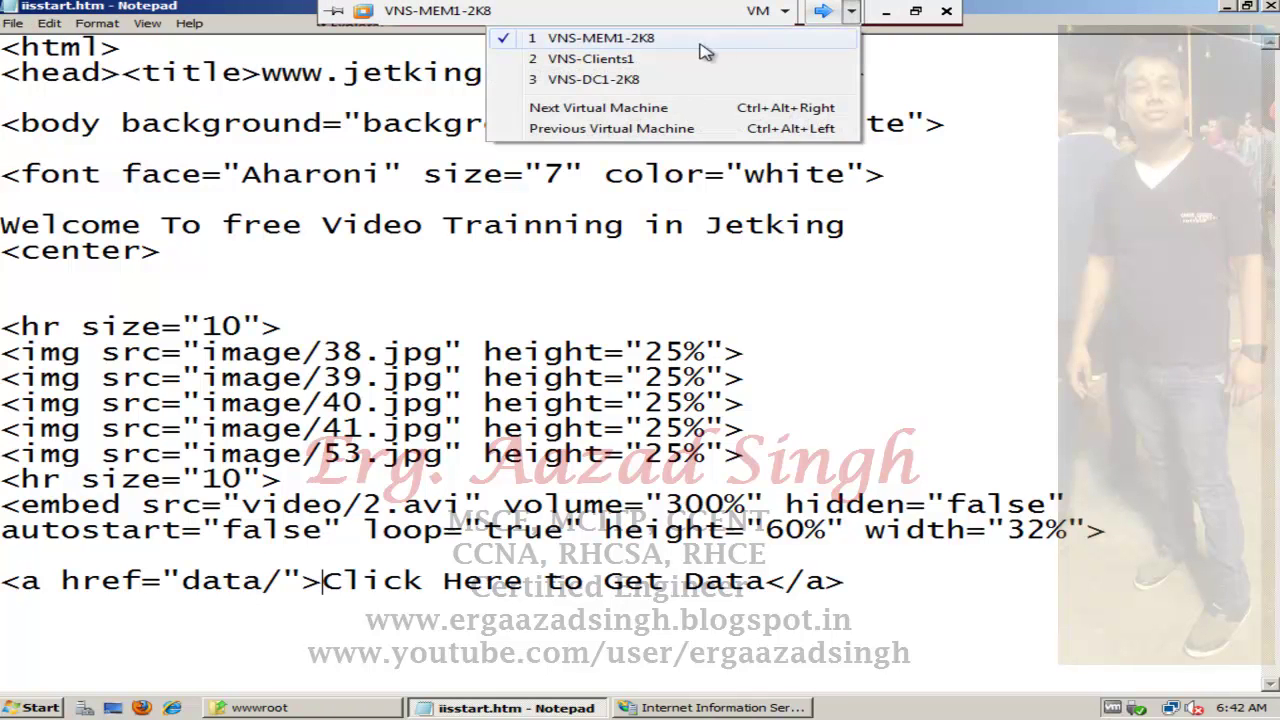
left_click(700, 59)
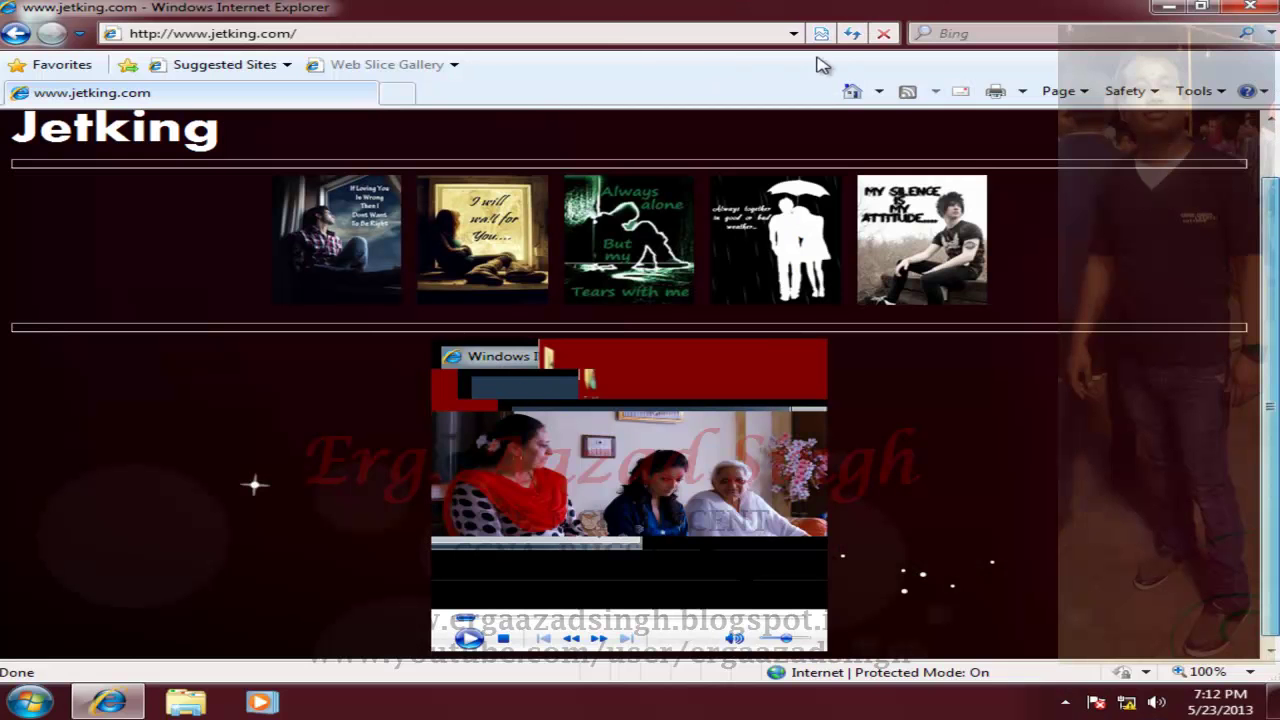
left_click(855, 36)
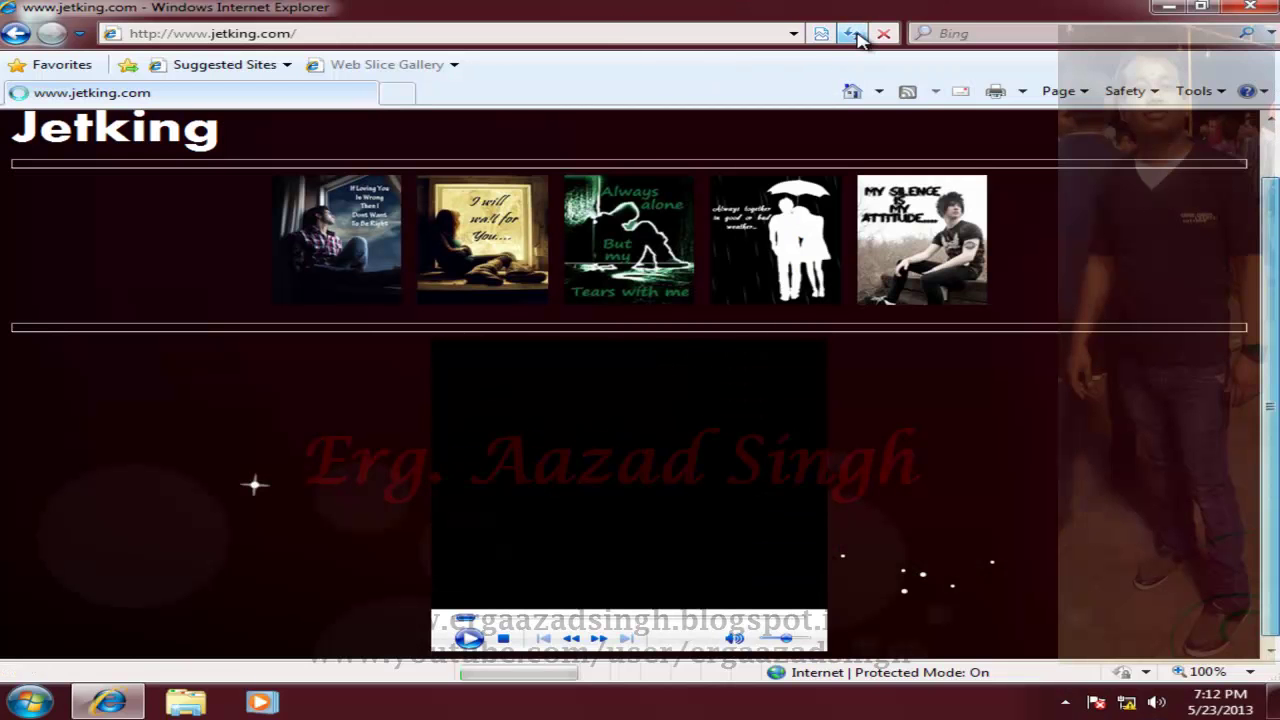
left_click_drag(1270, 384, 1270, 416)
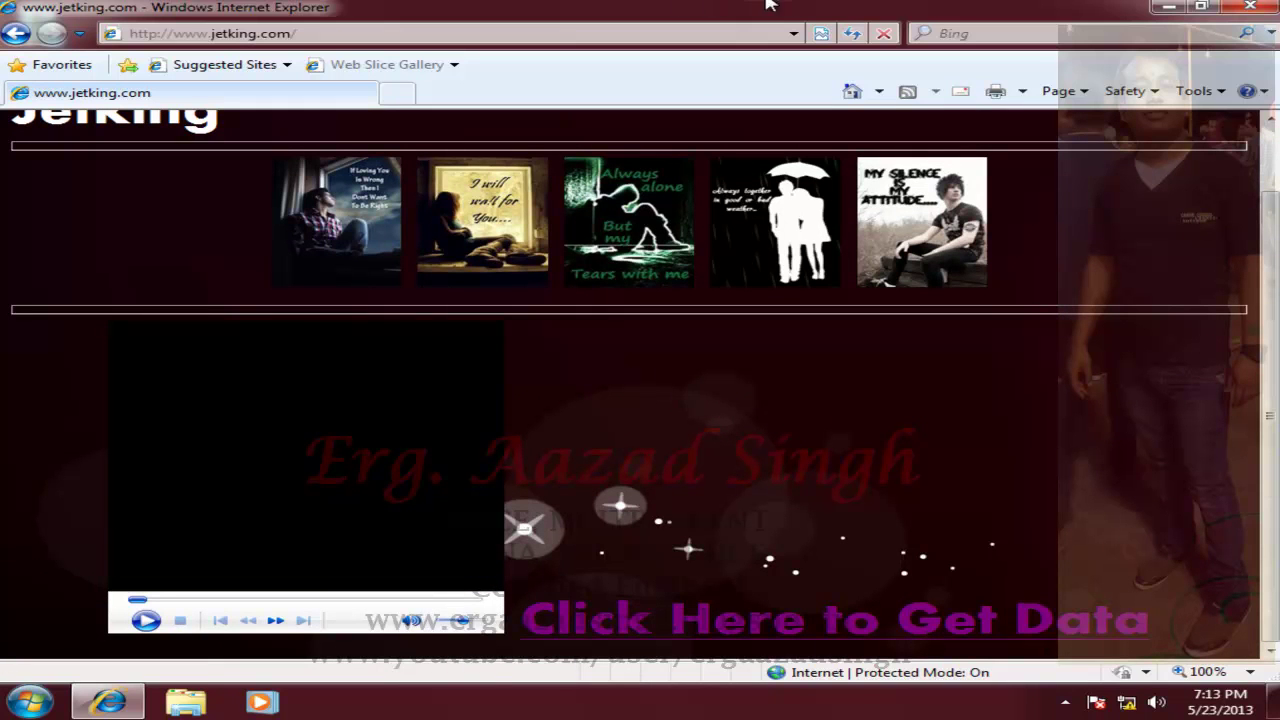
Step: Switch to VNS-MEM1-2K8, insert a <br> line above the data link in iisstart.htm and save the file
mouse_move(712, 5)
left_click(850, 10)
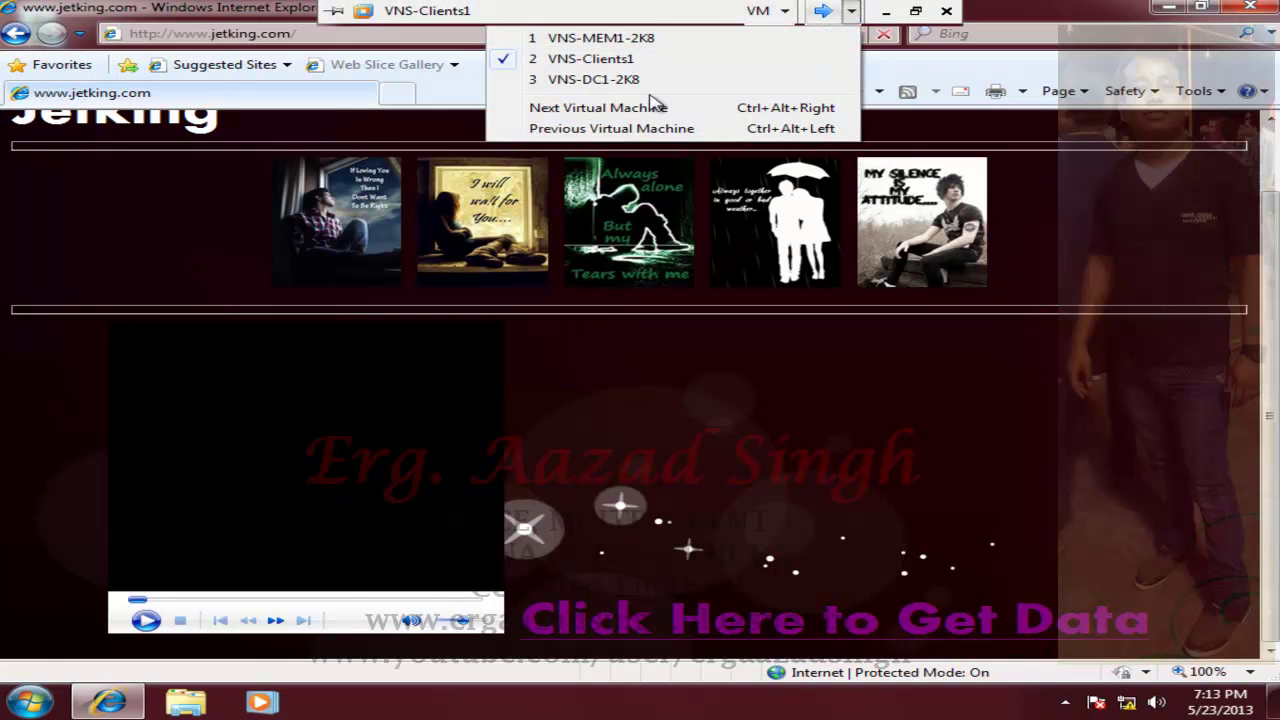
left_click(630, 37)
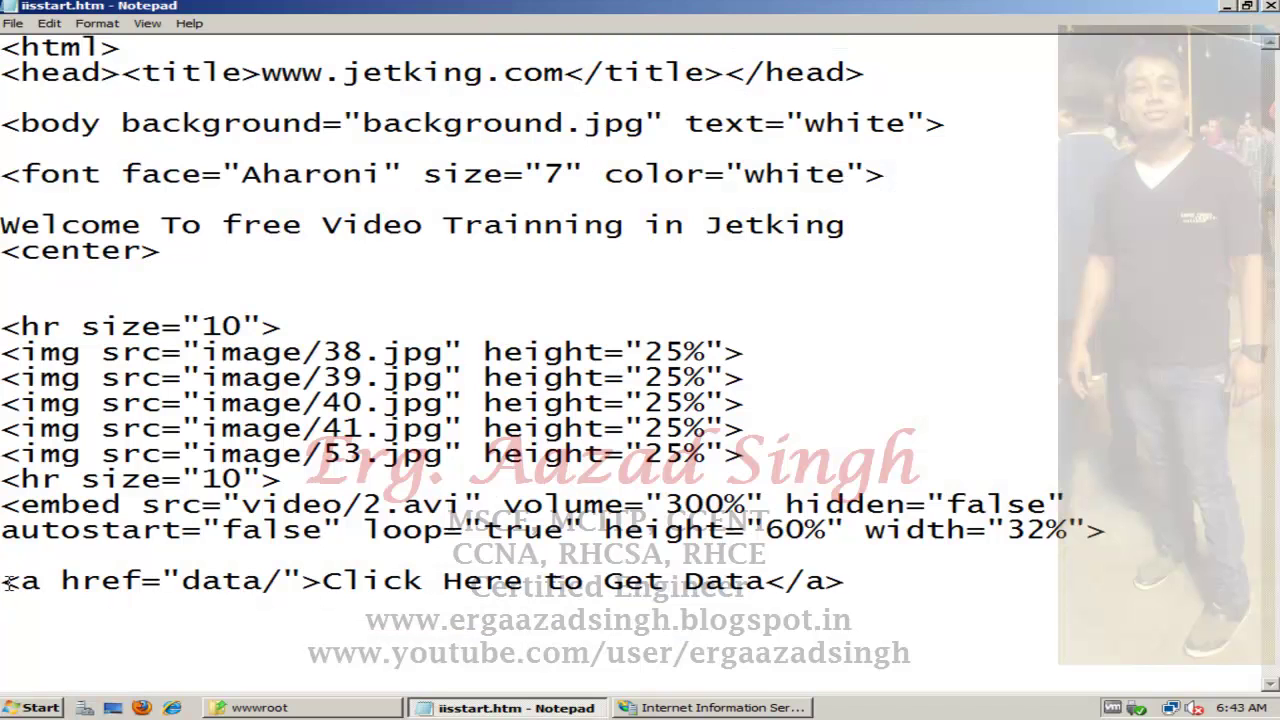
key("Return")
type("<br>")
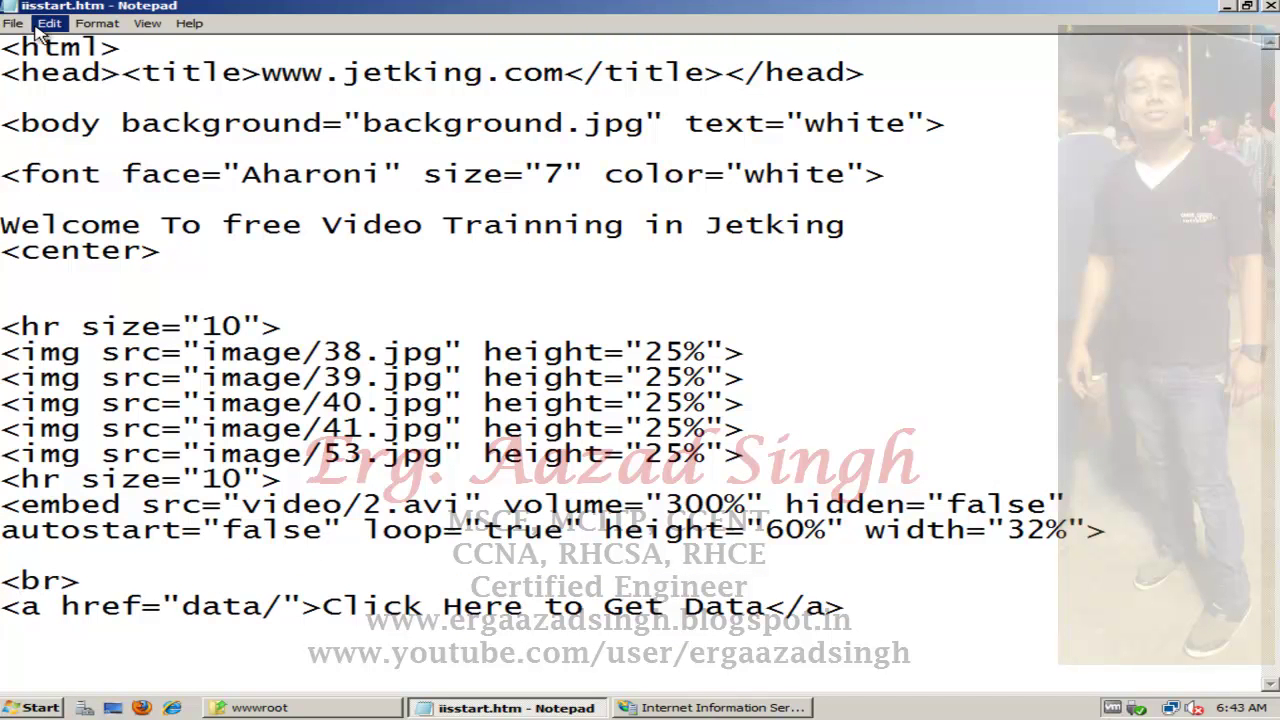
left_click(17, 28)
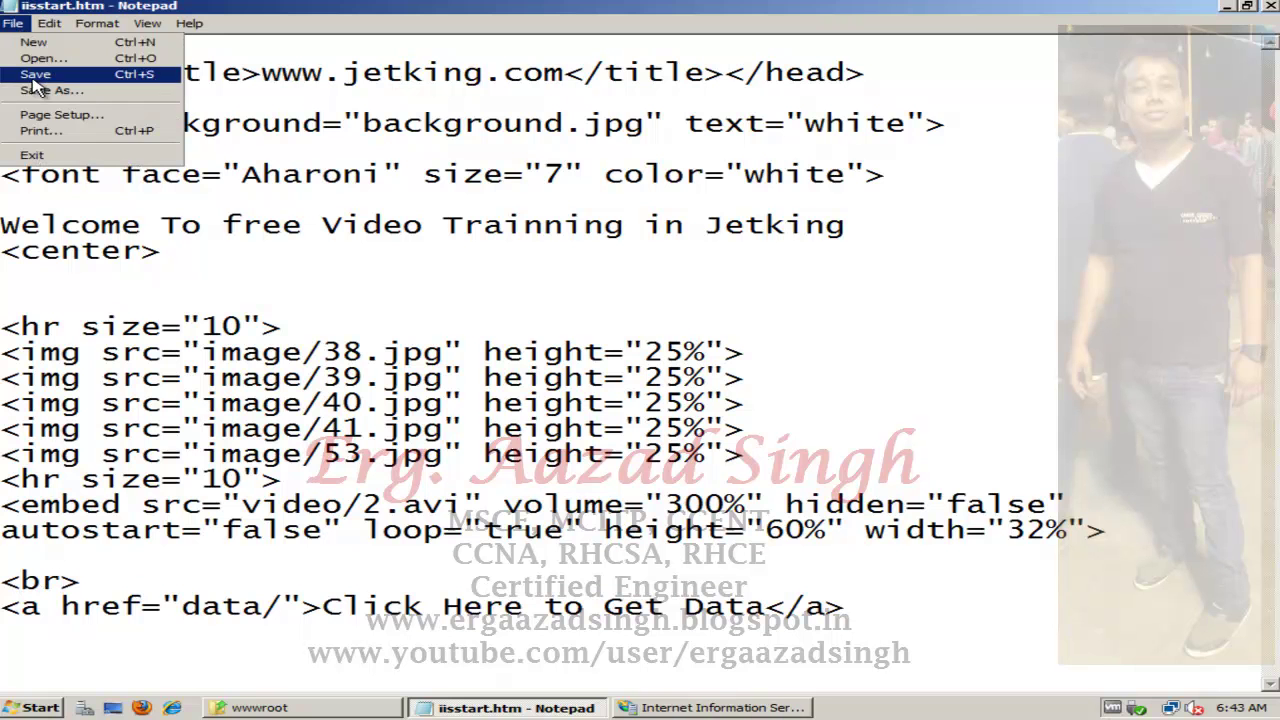
left_click(30, 72)
Step: Switch to the VNS-DC1-2K8 virtual machine
mouse_move(588, 4)
left_click(850, 10)
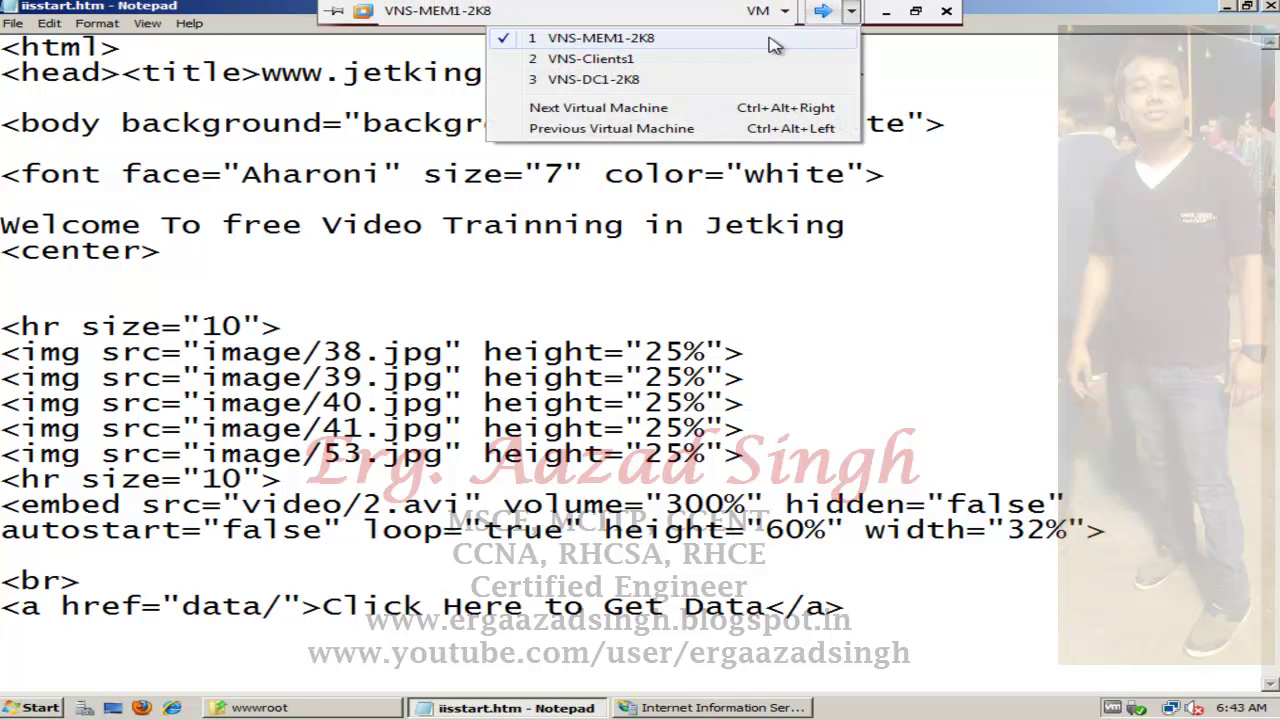
left_click(655, 80)
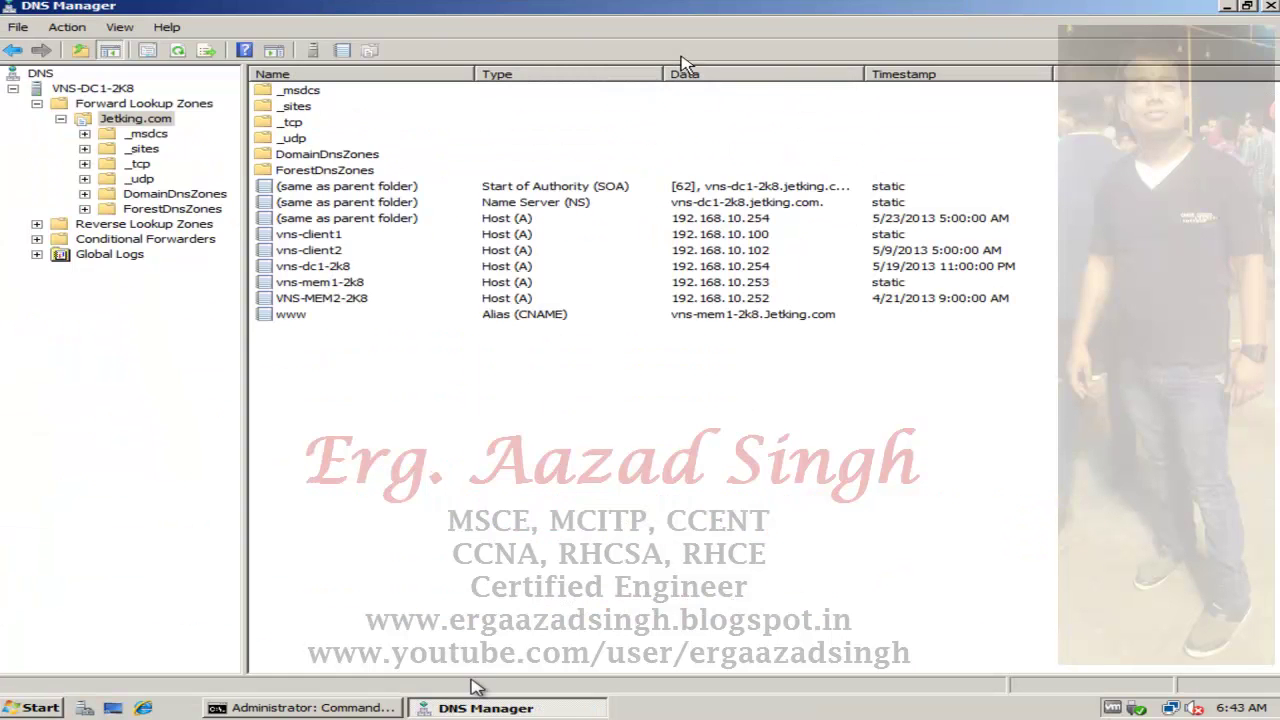
left_click(850, 10)
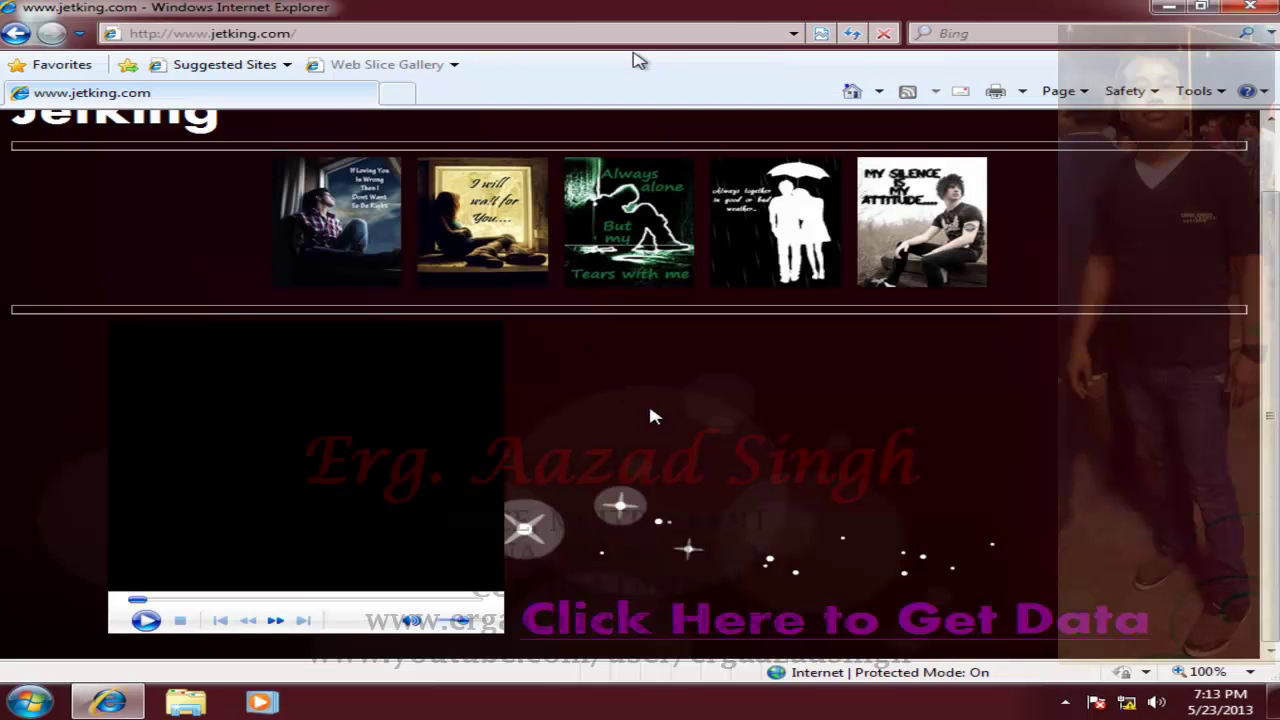
left_click(850, 40)
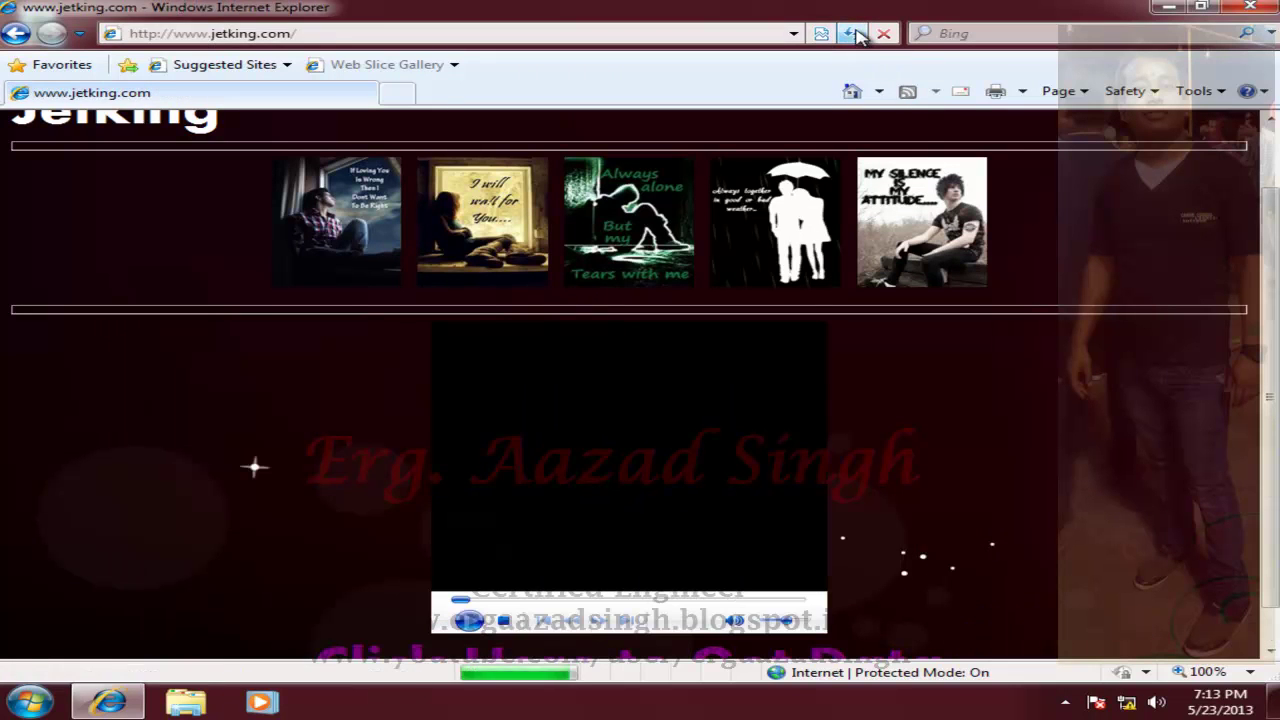
scroll(640, 400, "down", 1)
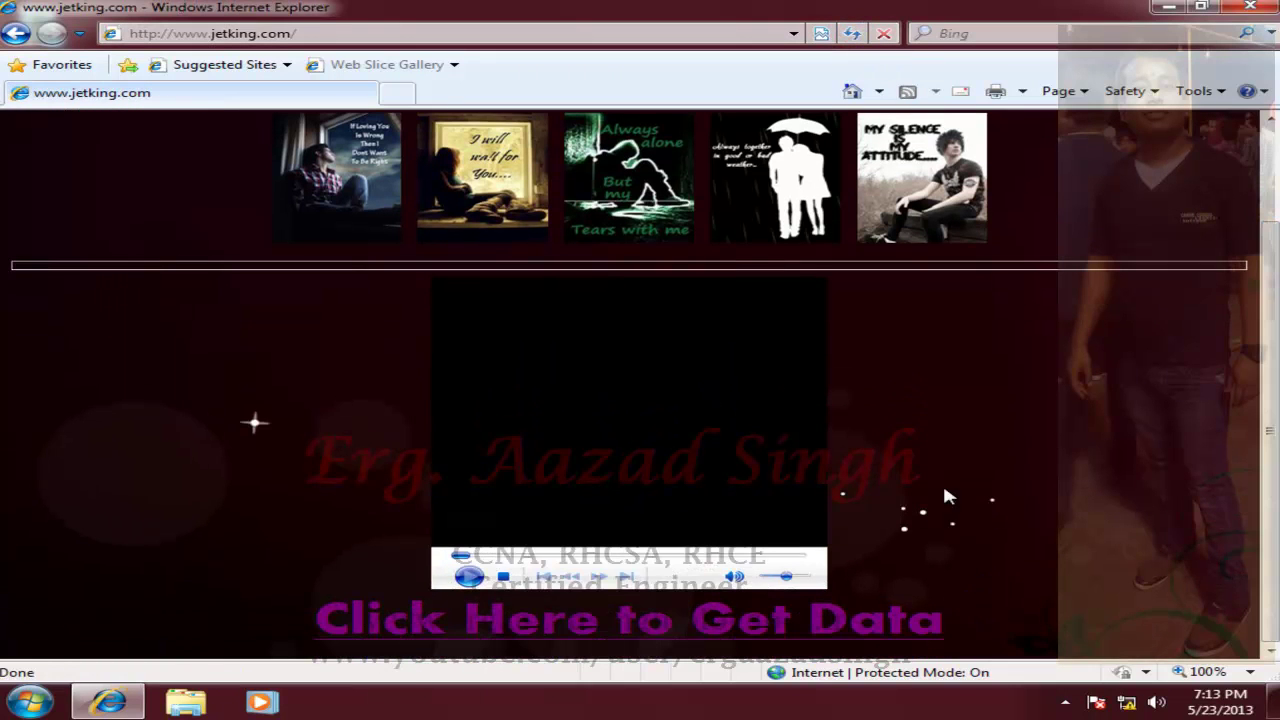
left_click(780, 626)
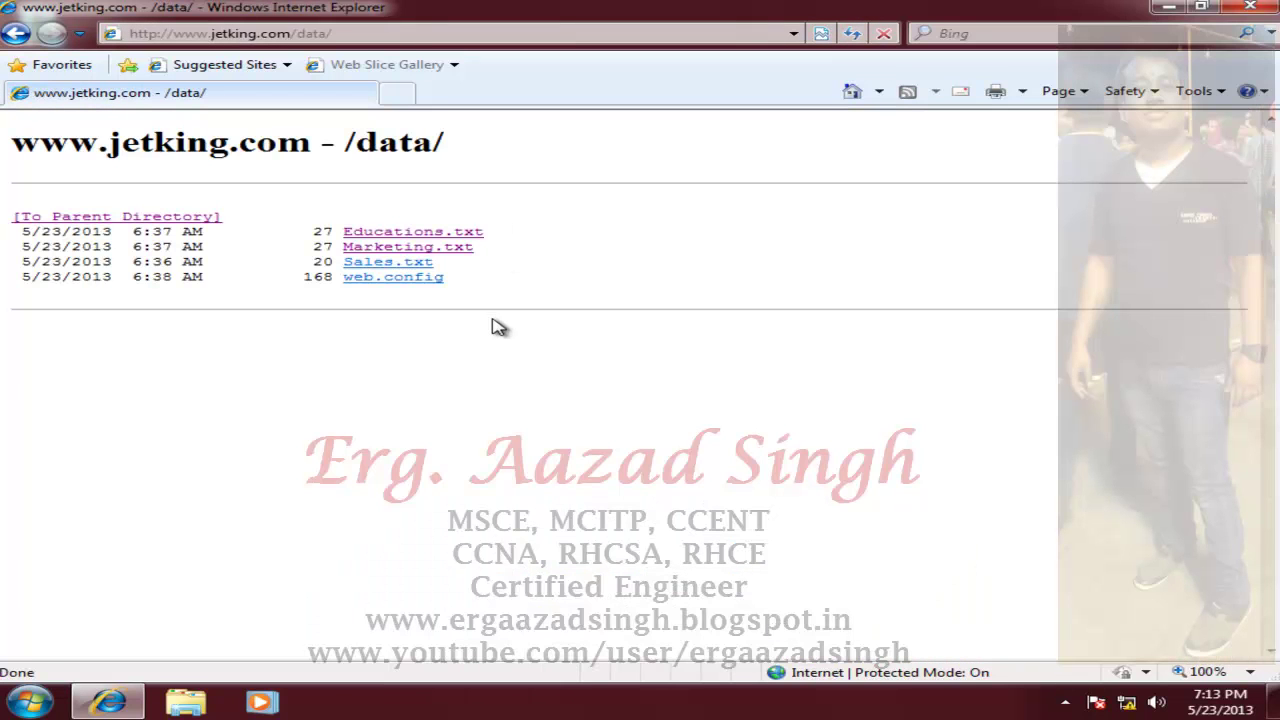
left_click(16, 33)
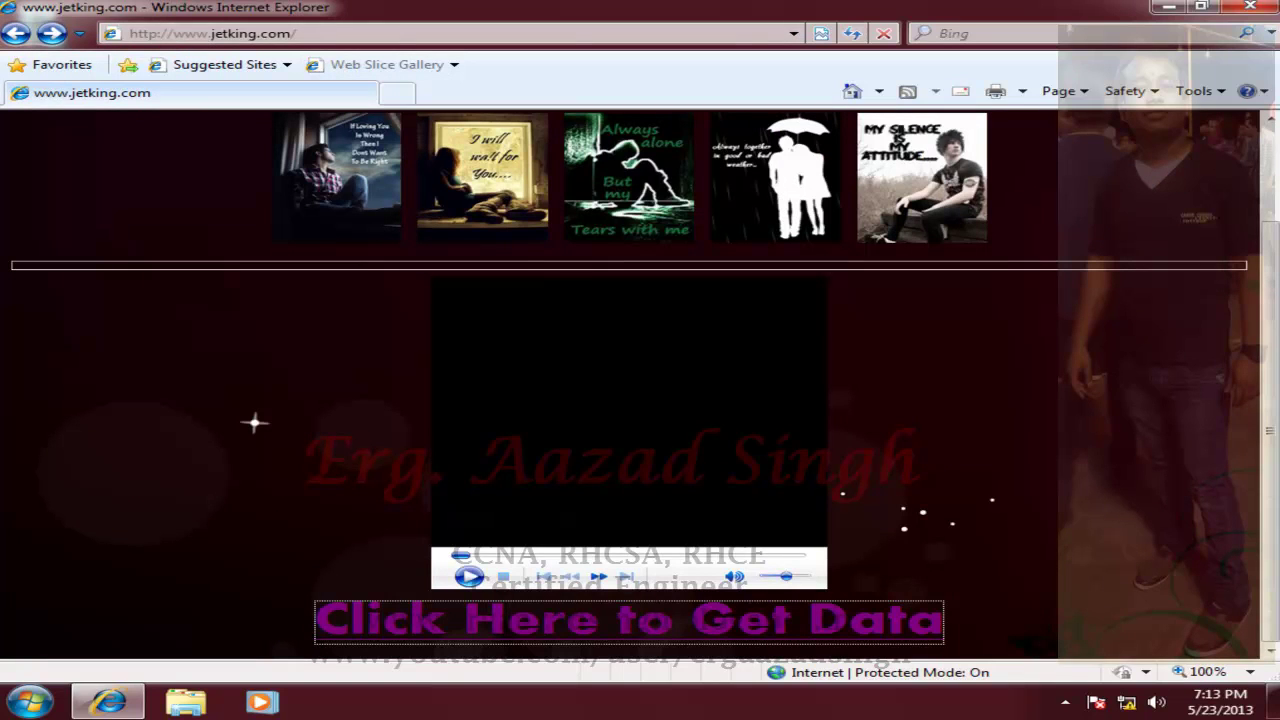
left_click_drag(1270, 355, 1270, 233)
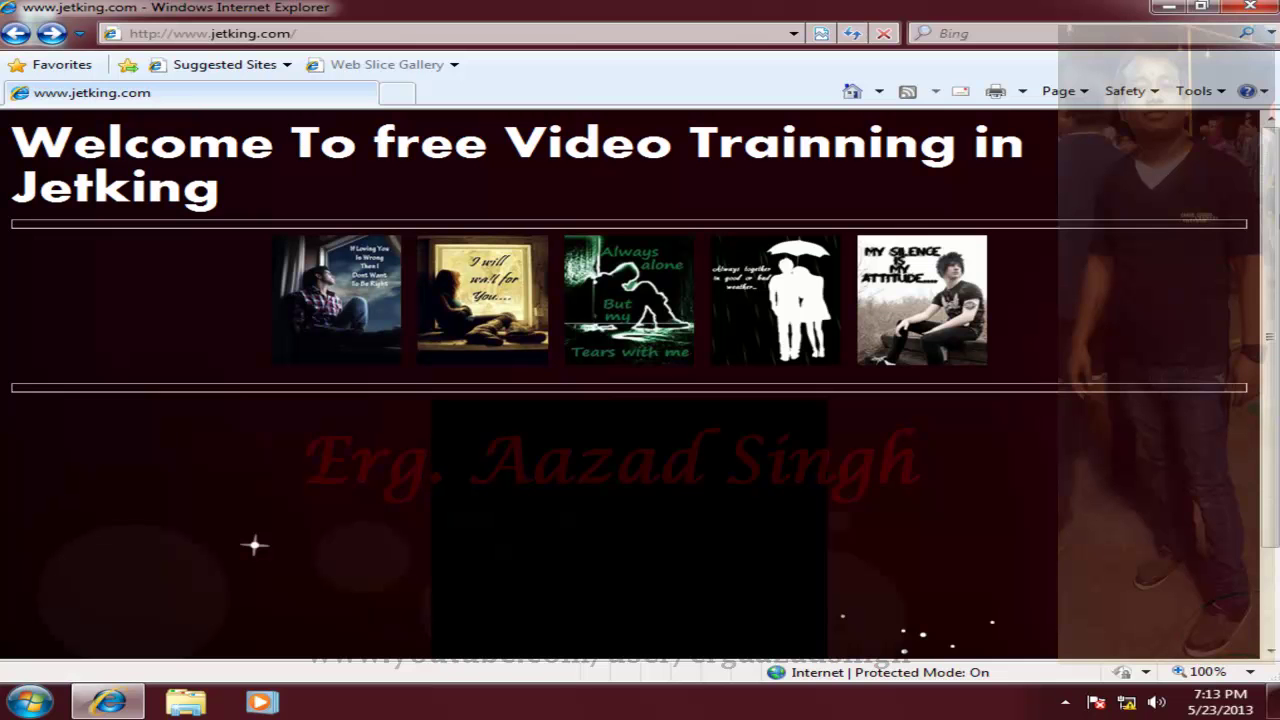
Step: Minimize the virtual machine and open the Web pages Templetes with Source Code folder on the host's Bay Of Knowledge II (F:) drive
mouse_move(800, 3)
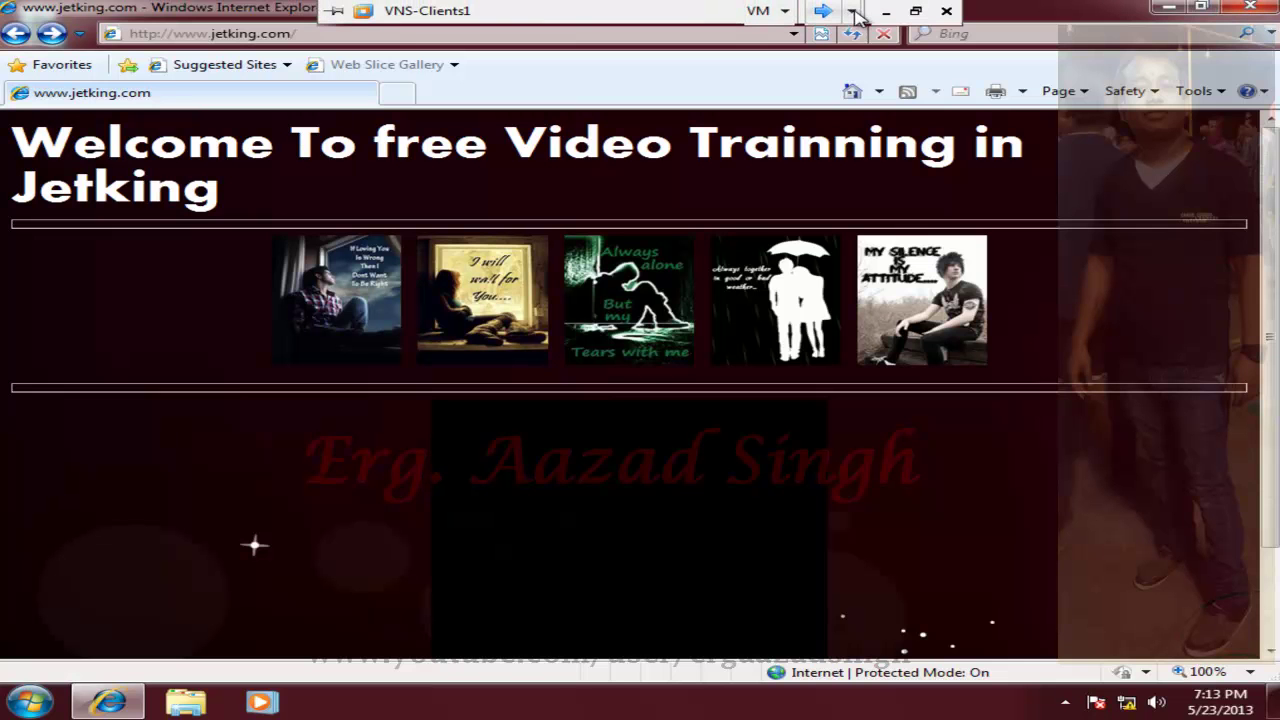
left_click(886, 11)
double_click(66, 120)
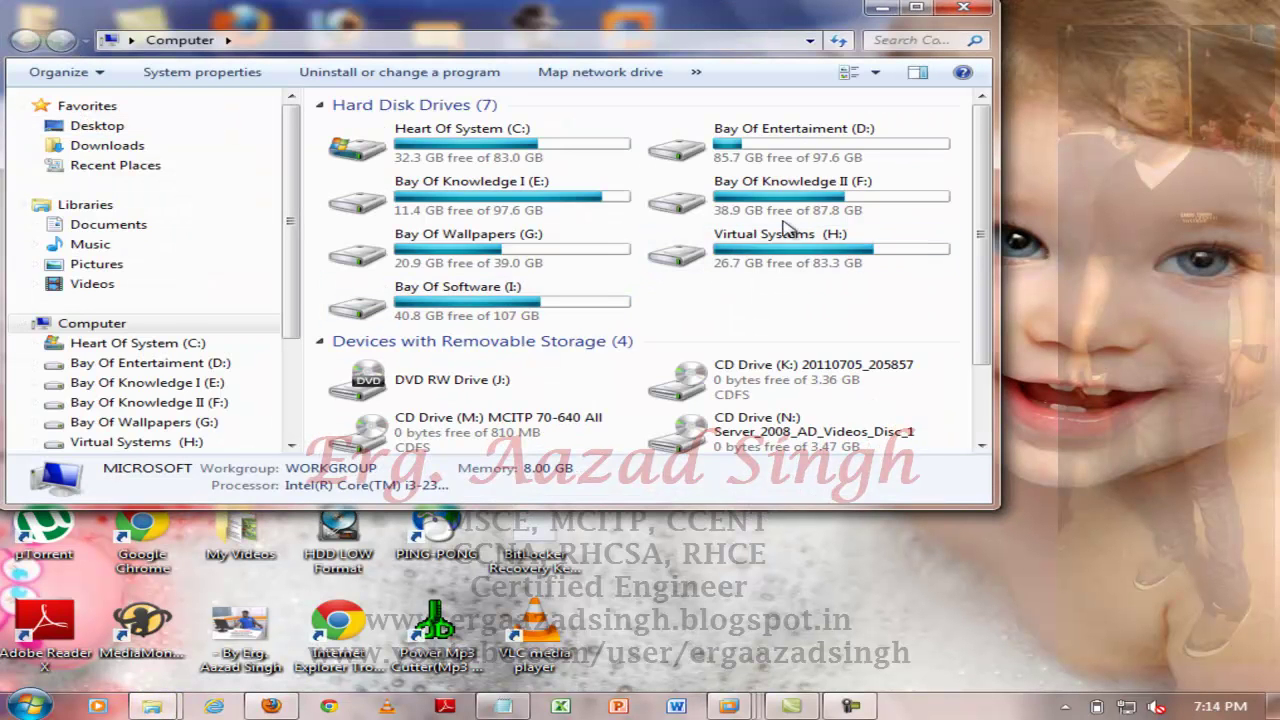
double_click(728, 202)
left_click(562, 285)
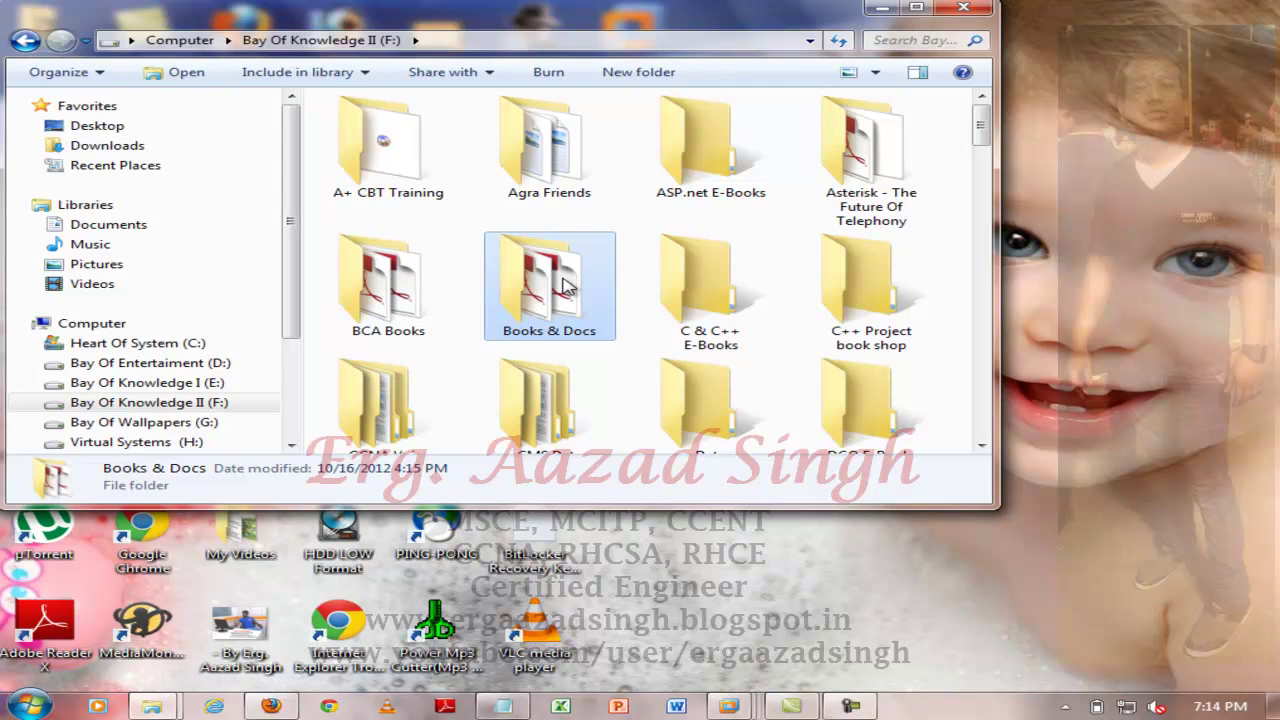
key("s")
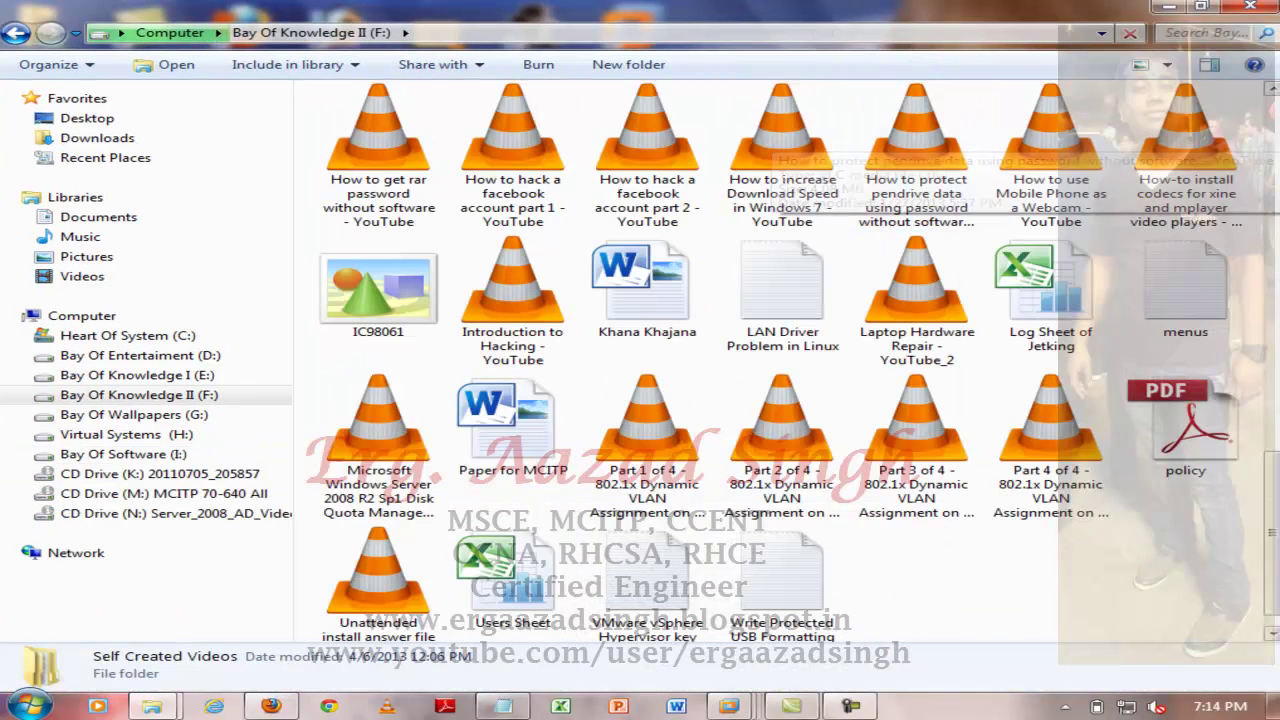
left_click(12, 32)
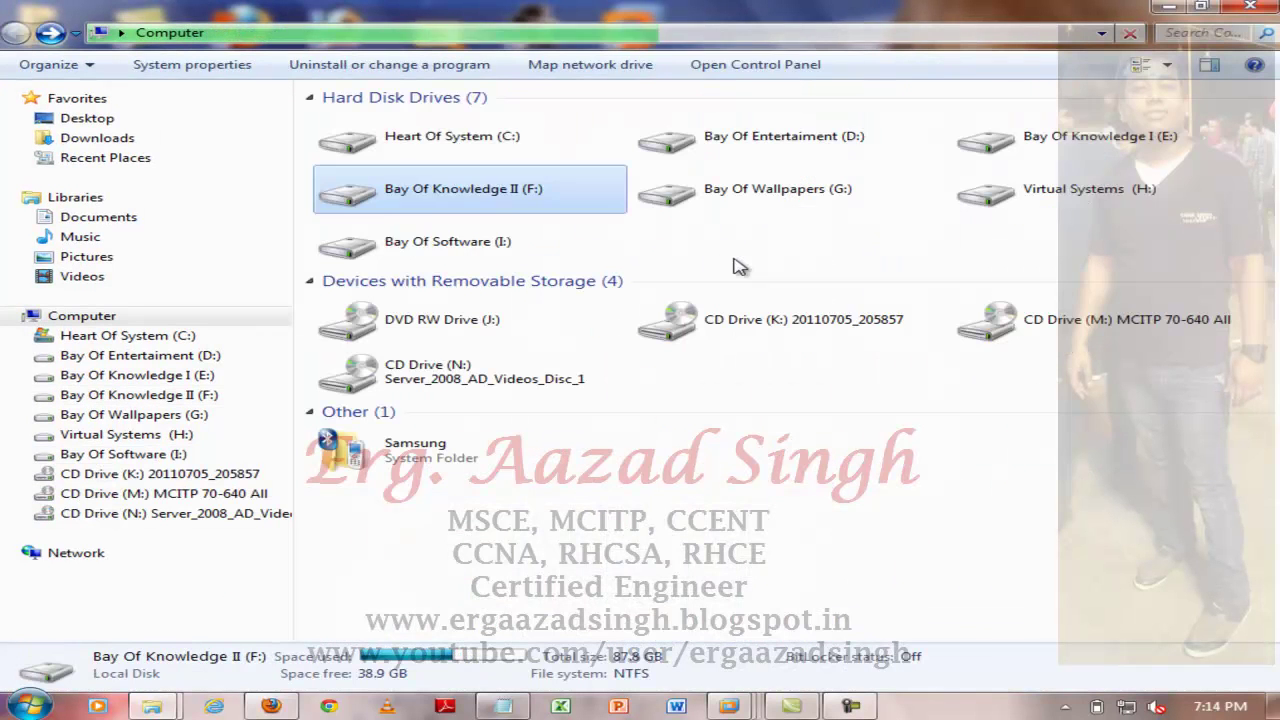
double_click(491, 174)
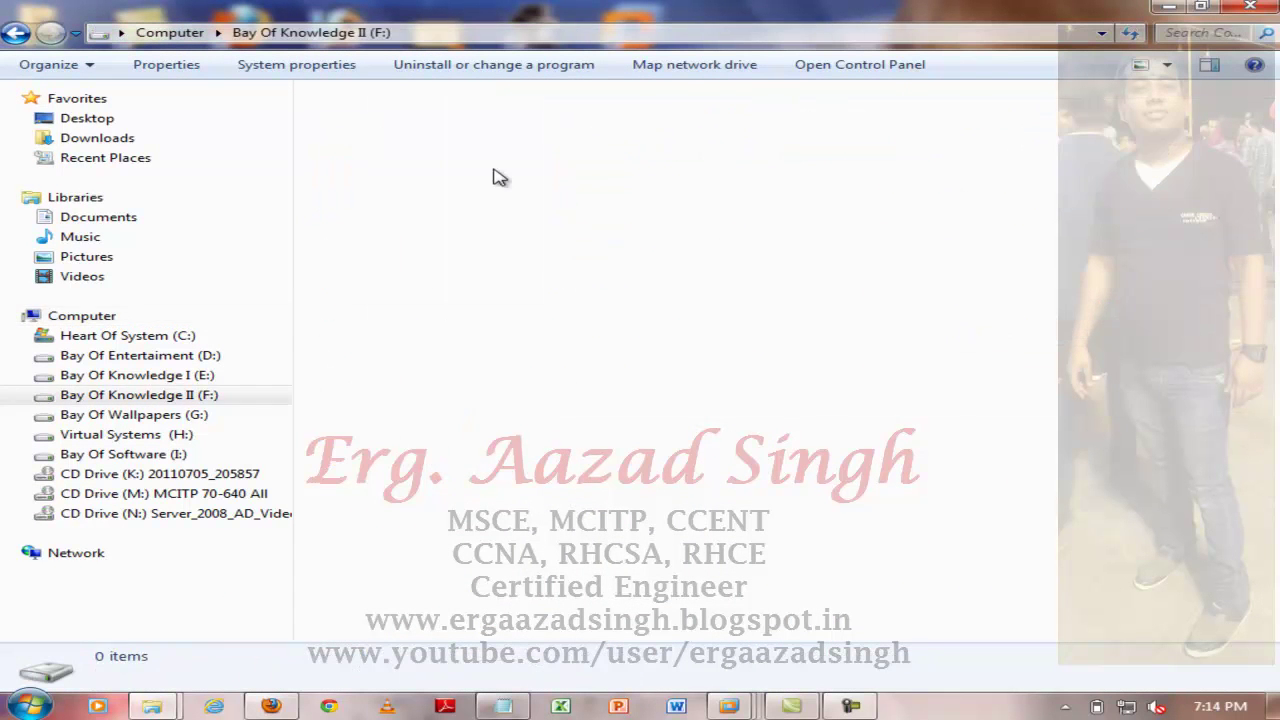
left_click(491, 174)
left_click(1262, 228)
scroll(1262, 228, "down", 3)
scroll(1262, 228, "down", 3)
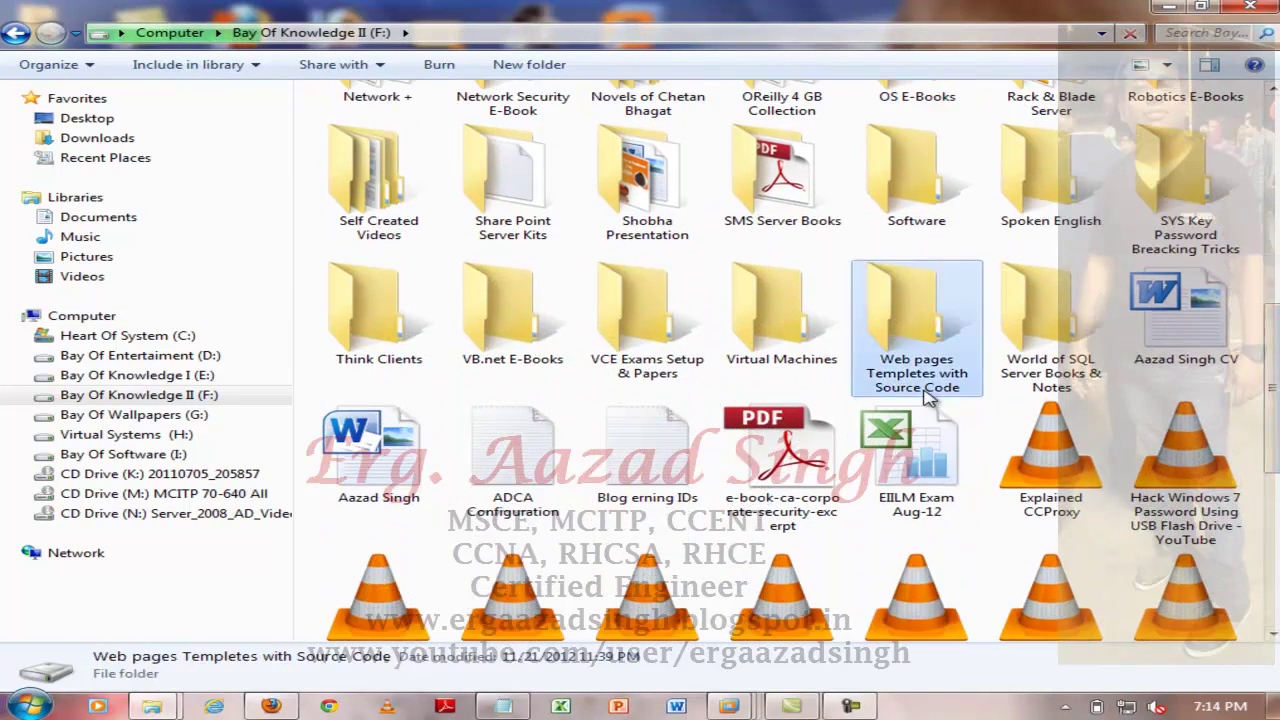
double_click(916, 310)
Step: Preview the index page from the site folder of Free HTML5 Template Hosting Website, inside free html temp, and close the browser
double_click(405, 122)
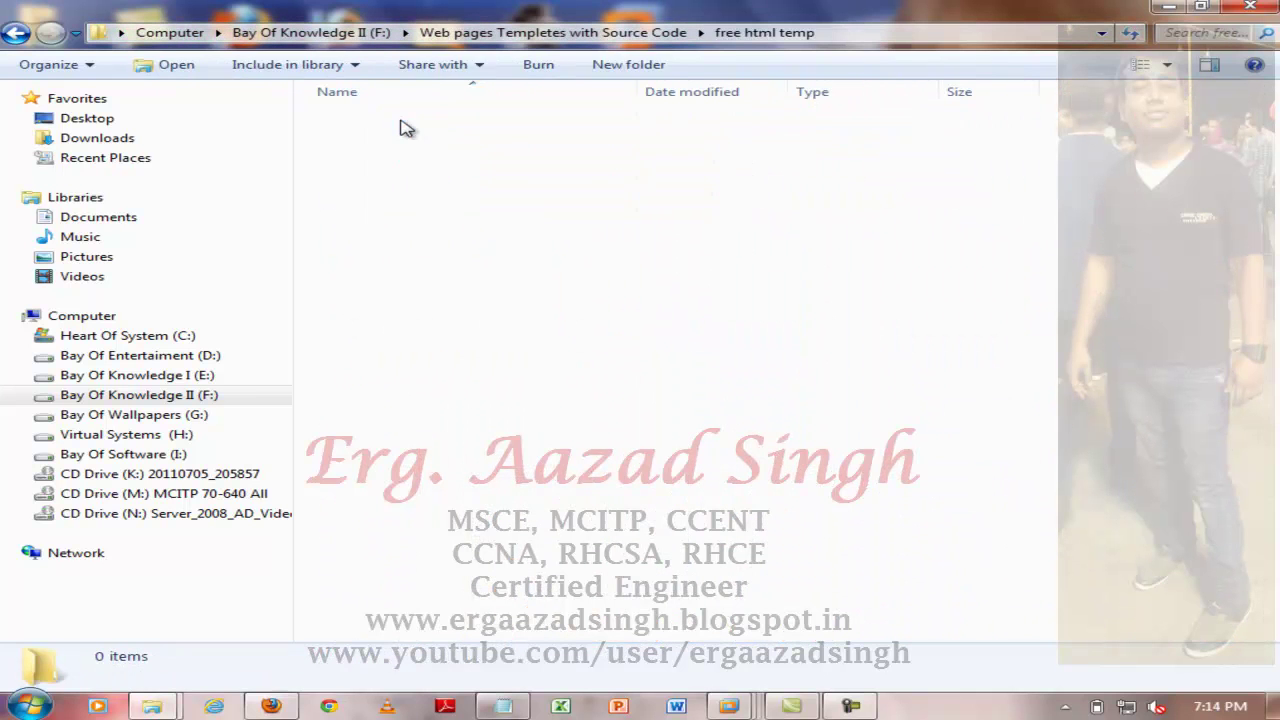
double_click(515, 121)
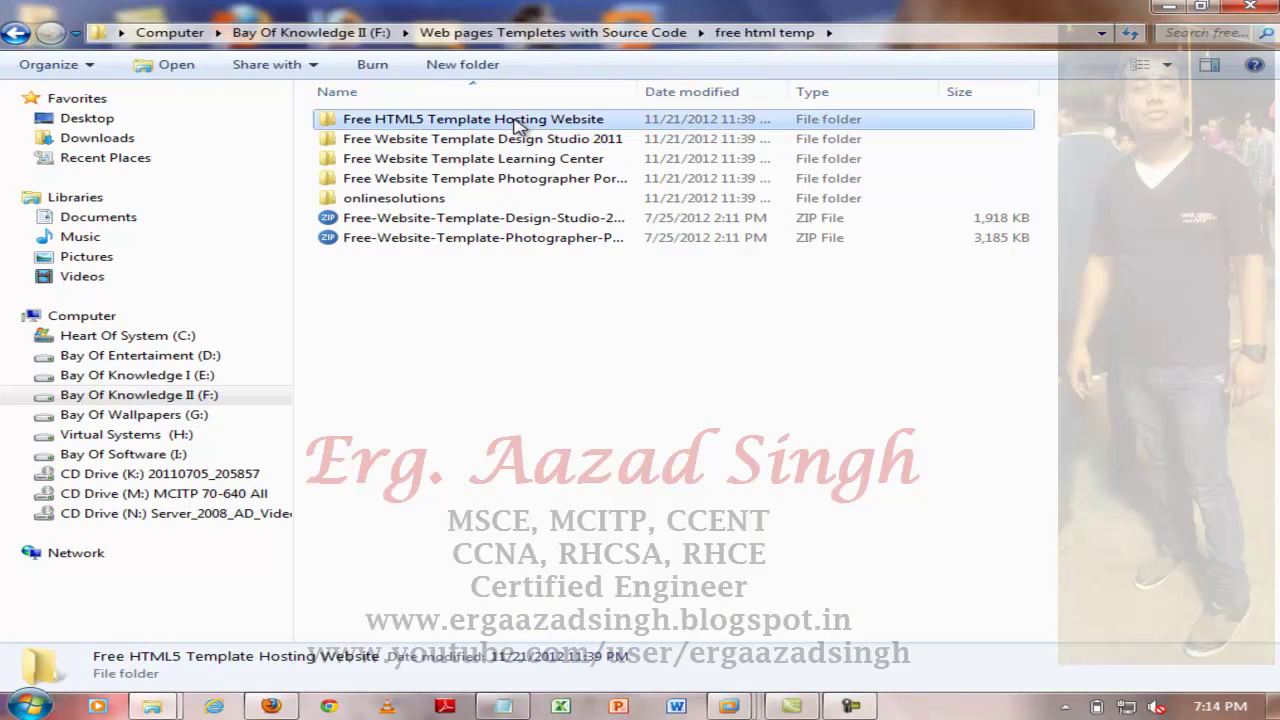
double_click(417, 123)
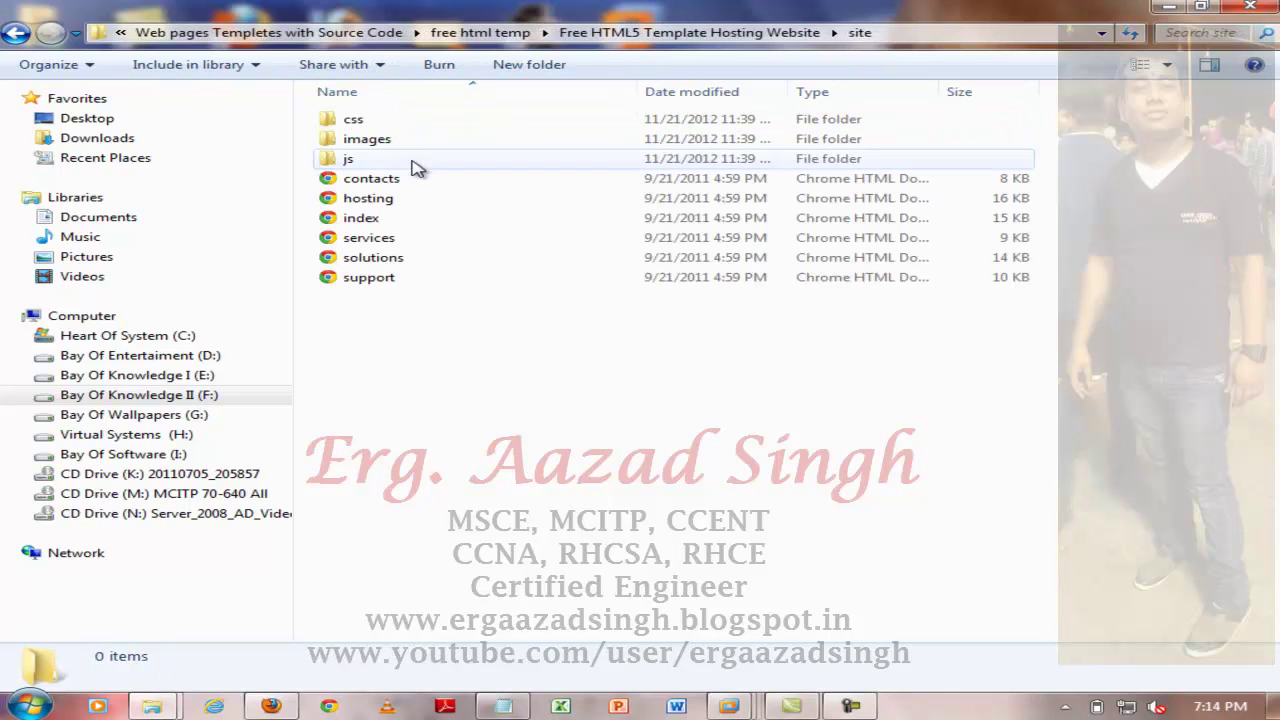
double_click(392, 225)
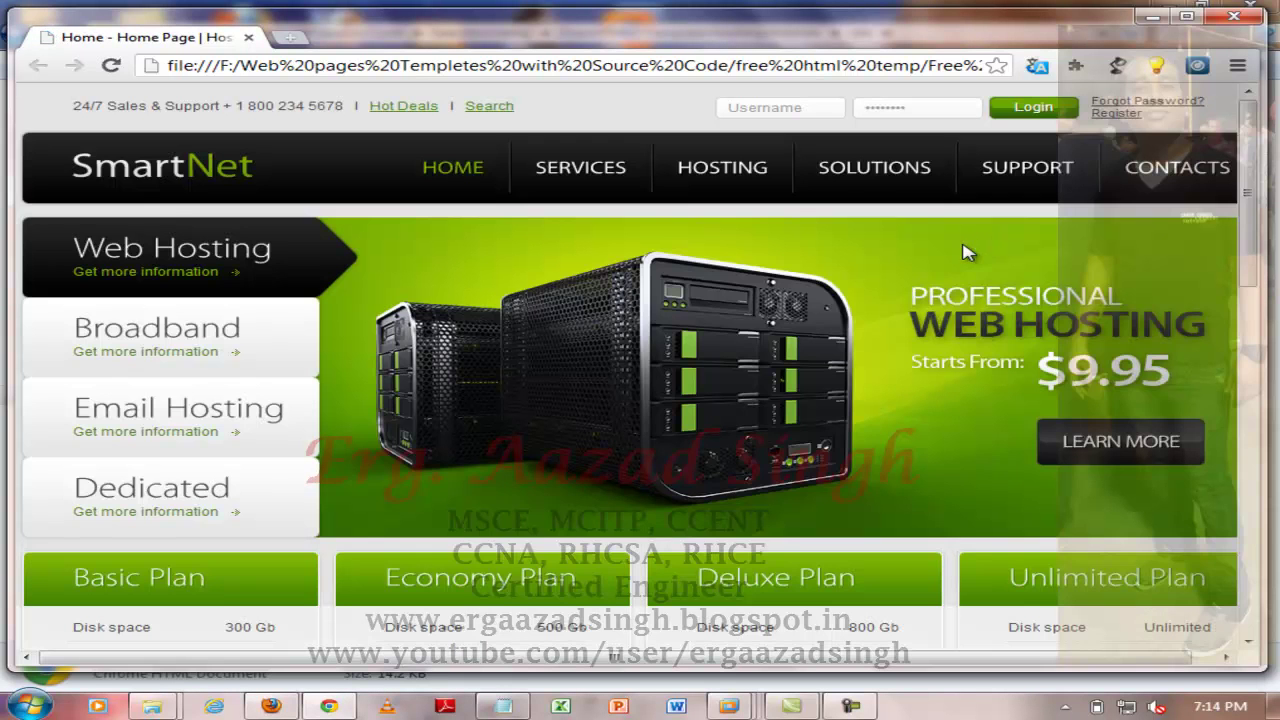
scroll(1262, 218, "down", 2)
scroll(1262, 218, "down", 6)
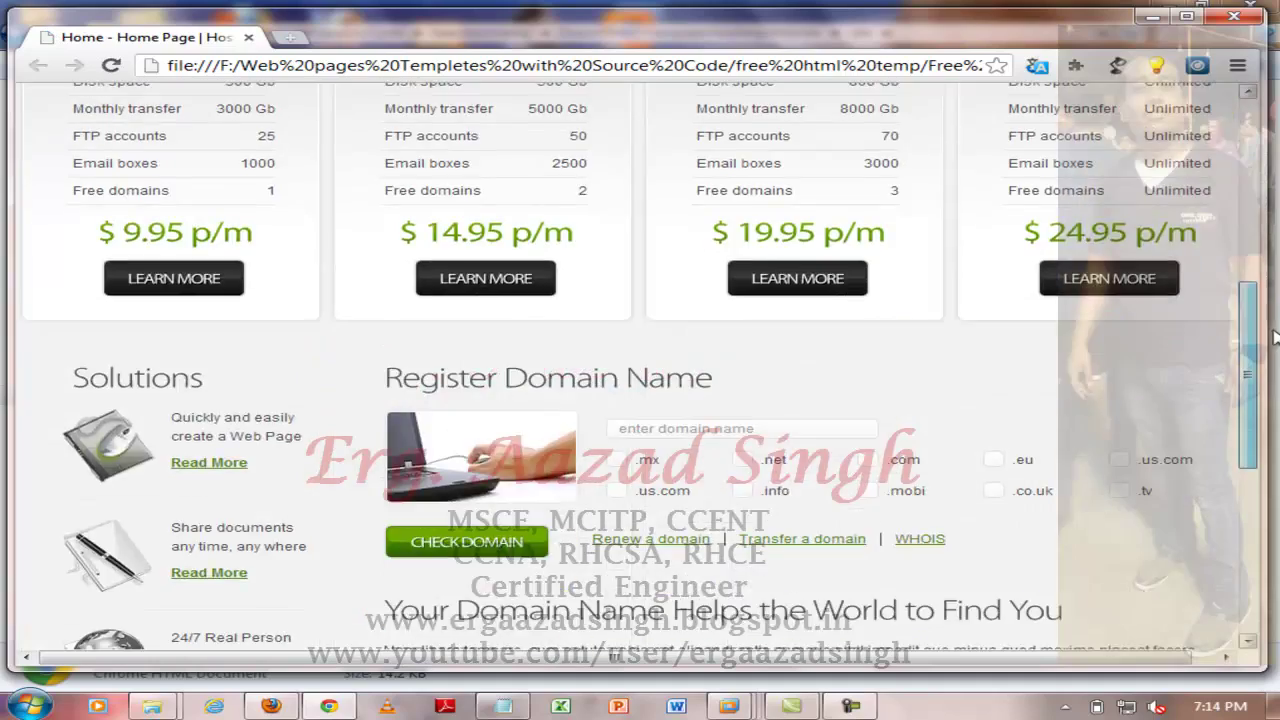
scroll(1275, 133, "up", 8)
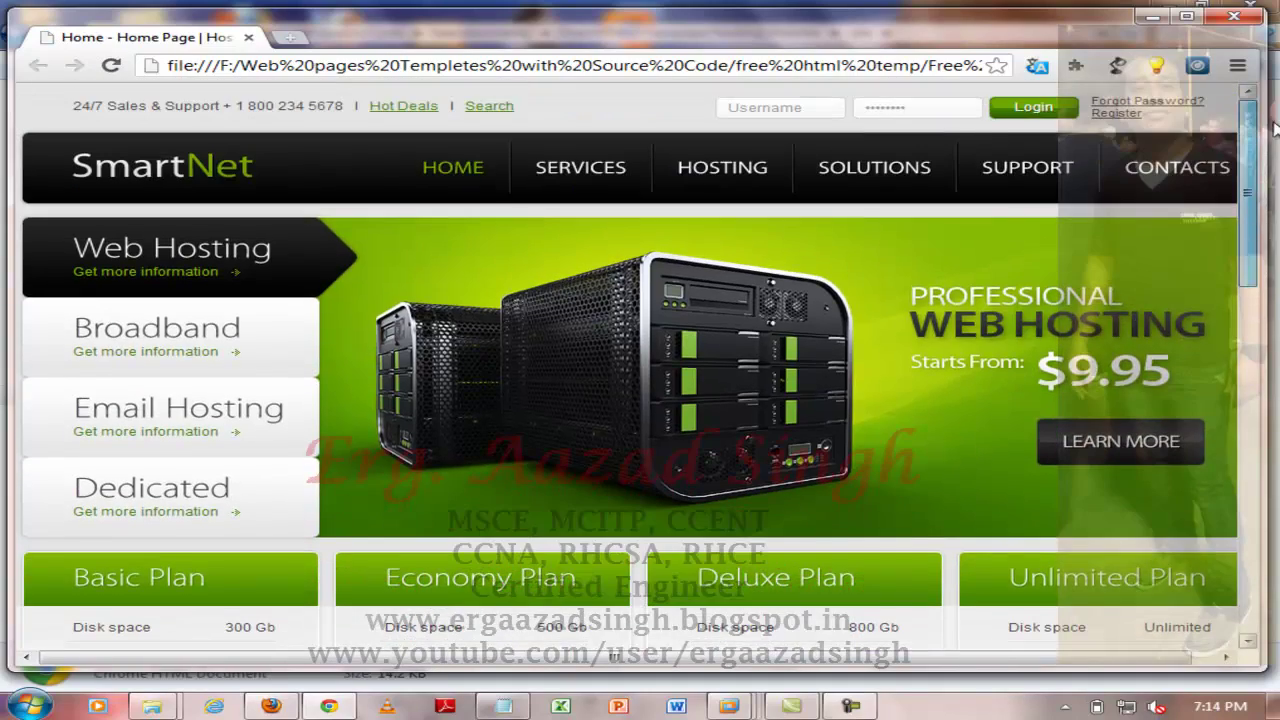
left_click(1234, 18)
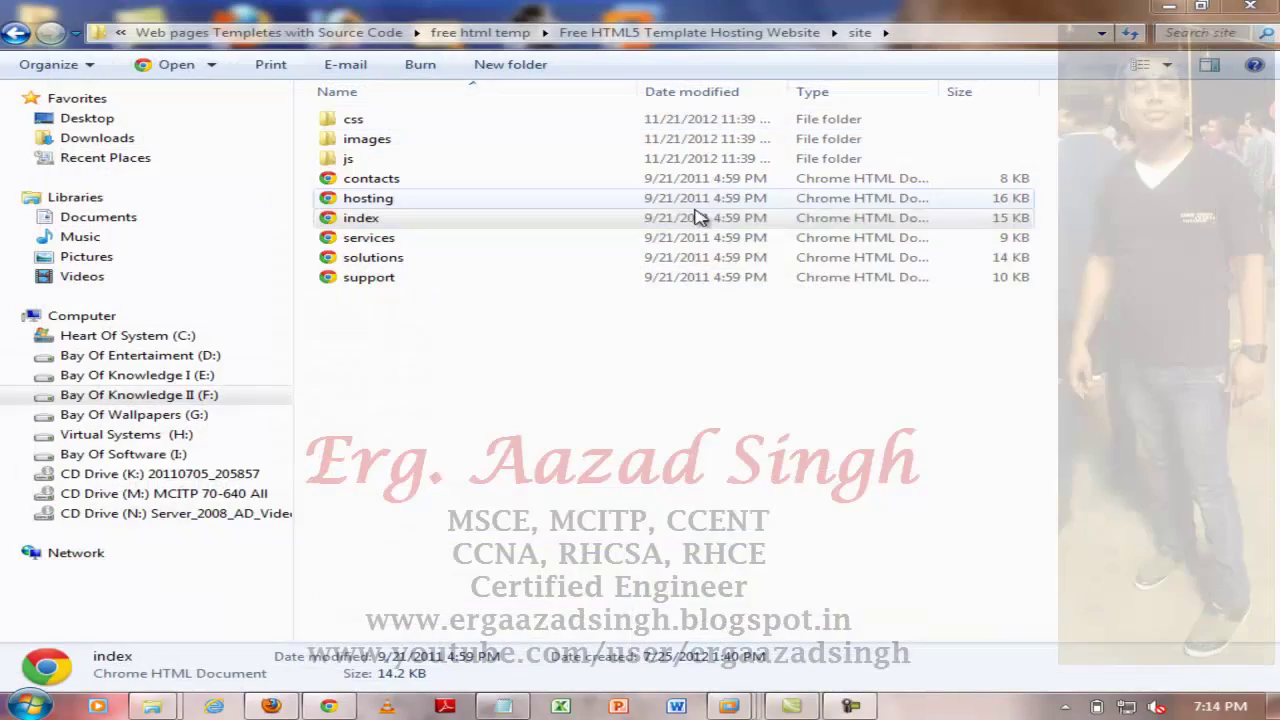
Step: Return to the free html temp folder and copy the Free HTML5 Template Hosting Website folder
left_click(14, 34)
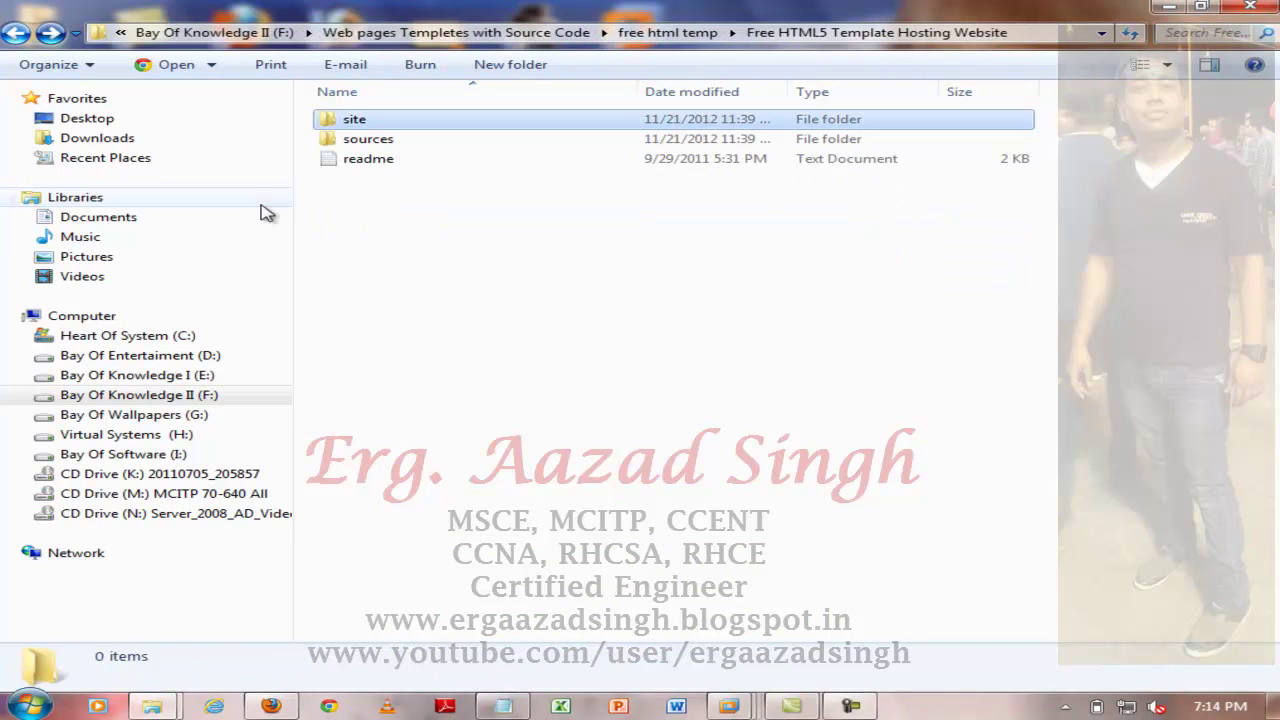
left_click(10, 32)
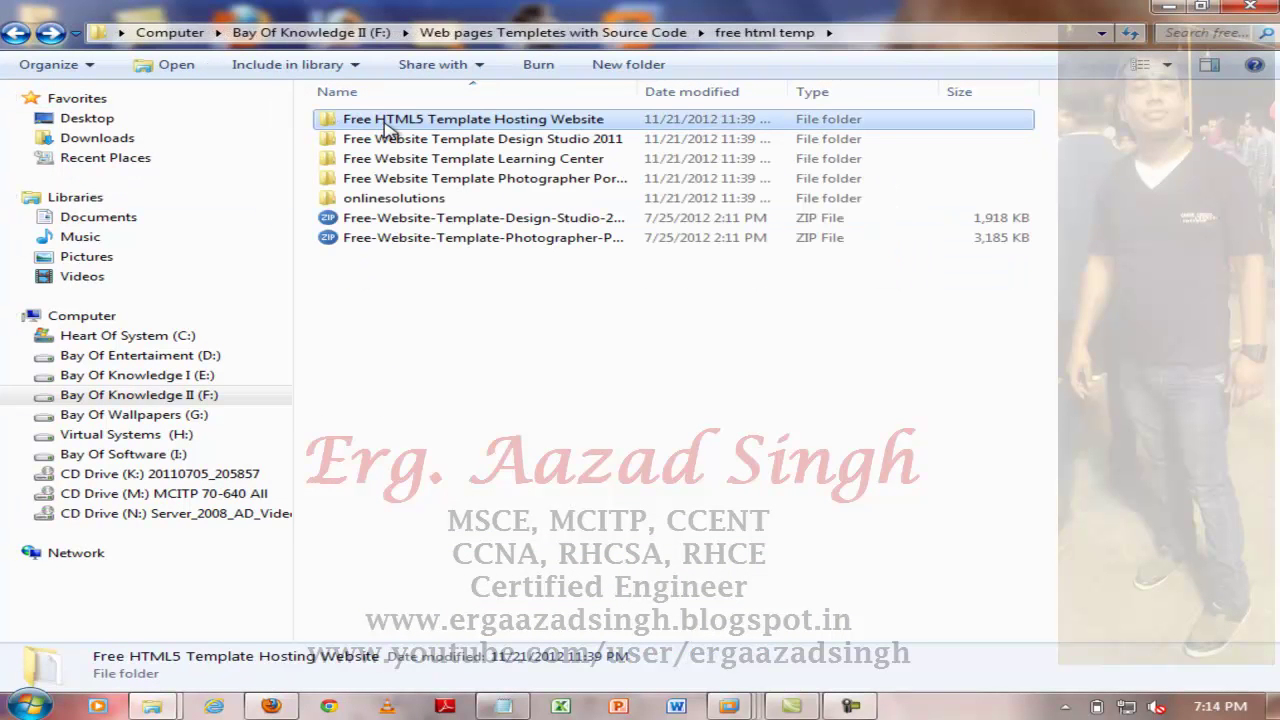
left_click(14, 33)
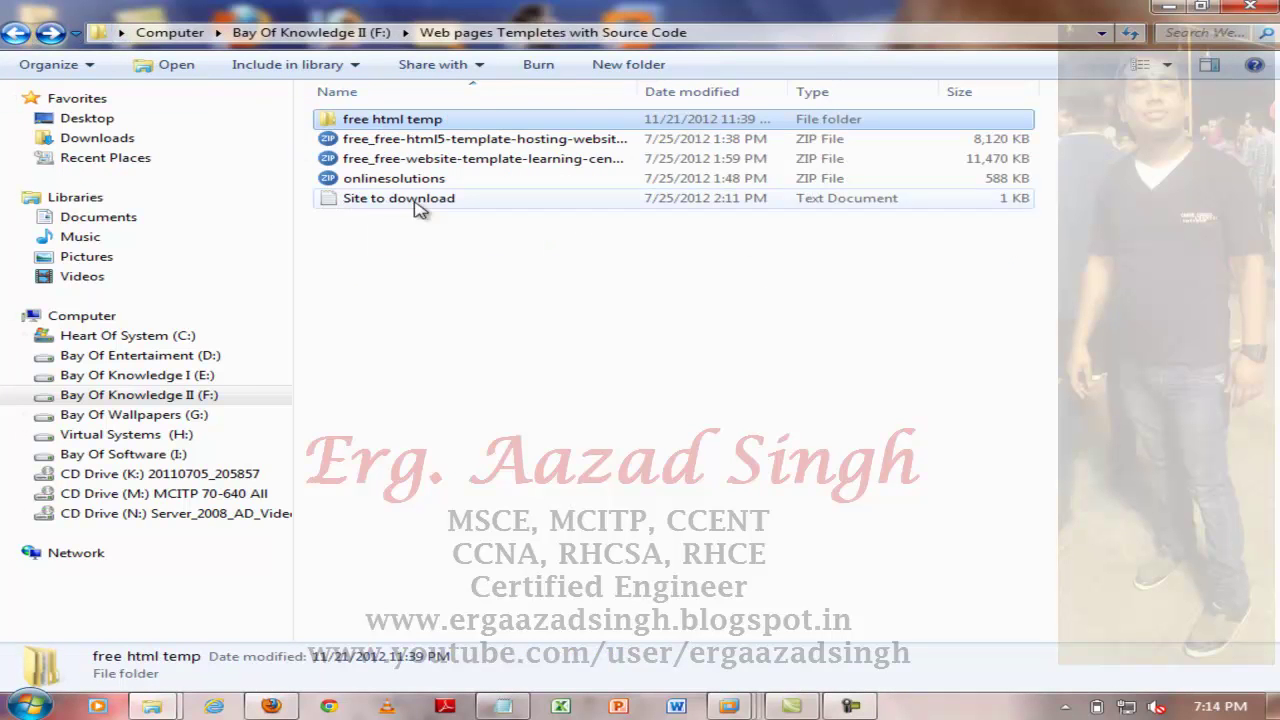
double_click(366, 122)
right_click(404, 121)
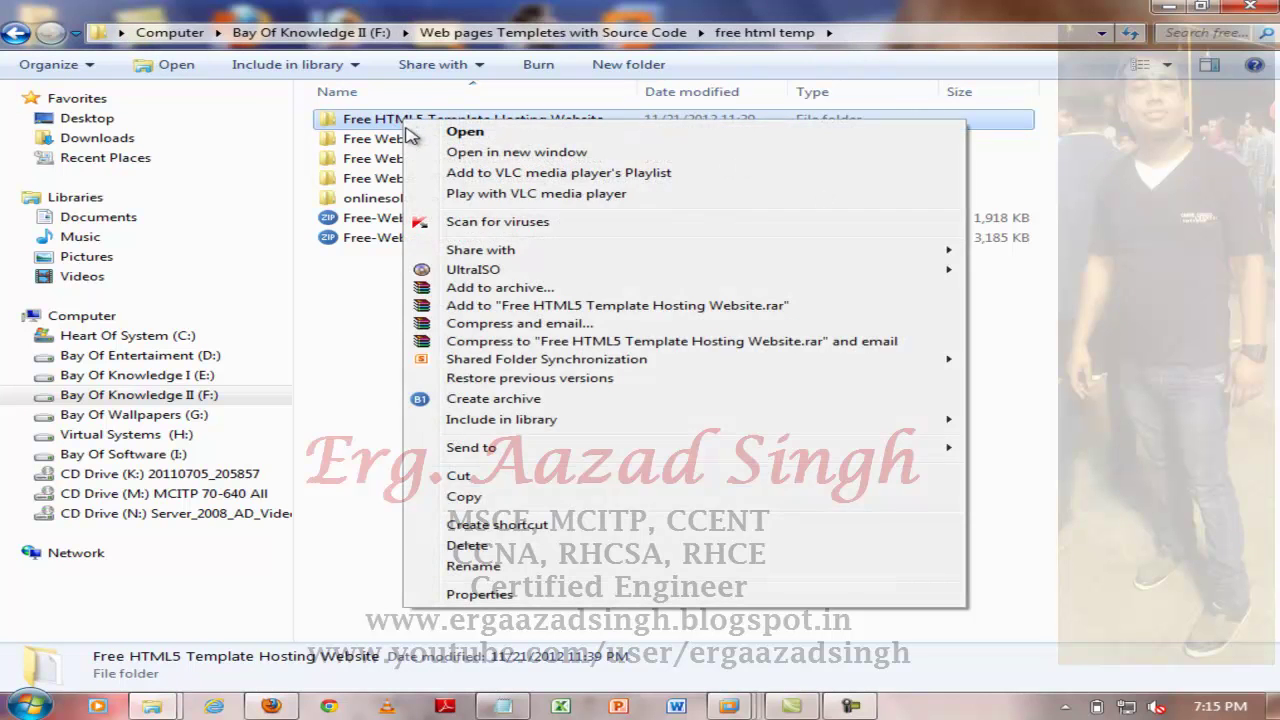
left_click(507, 500)
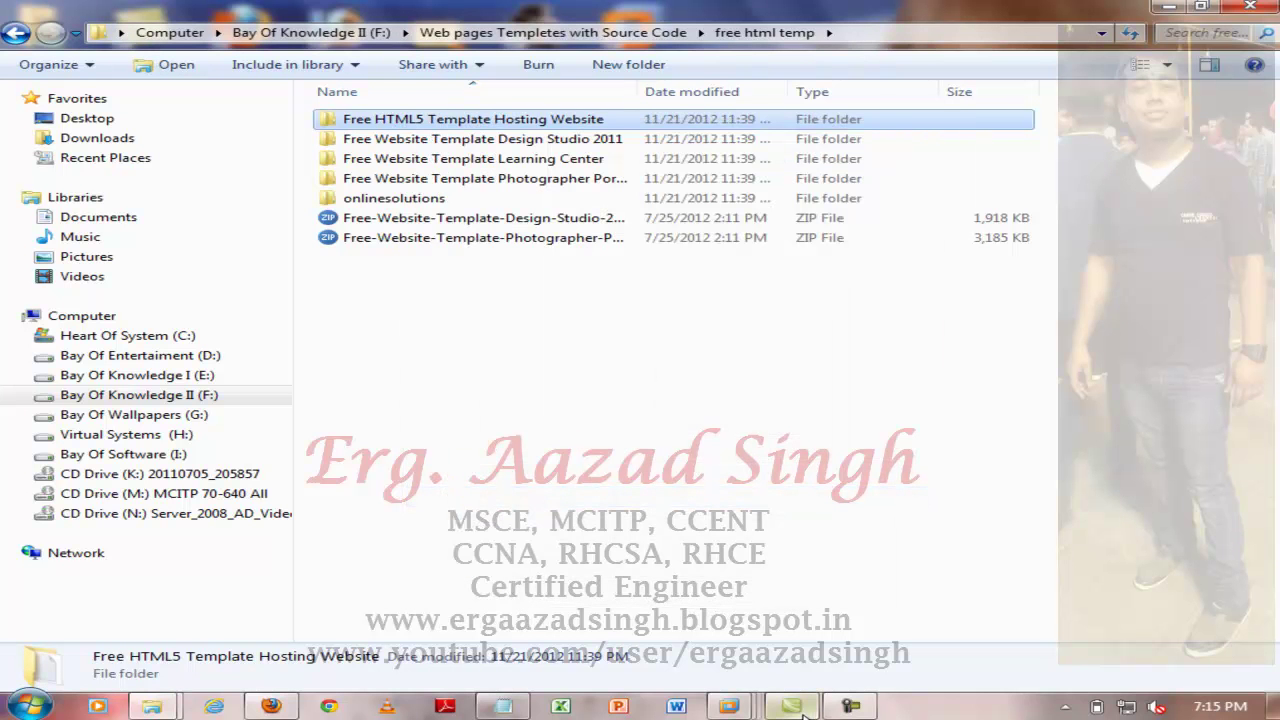
Step: Switch to VNS-MEM1-2K8, close iisstart.htm and paste the copied template folder into C:\inetpub\wwwroot
mouse_move(805, 714)
left_click(915, 600)
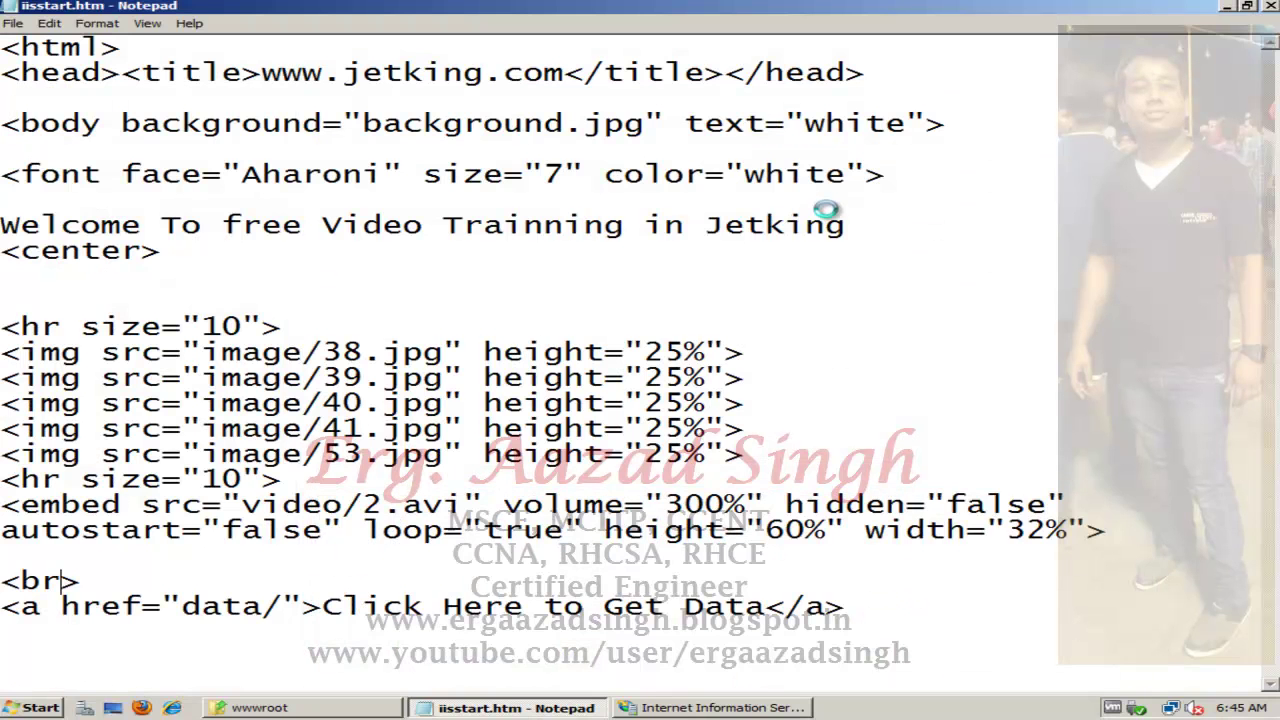
left_click(1268, 8)
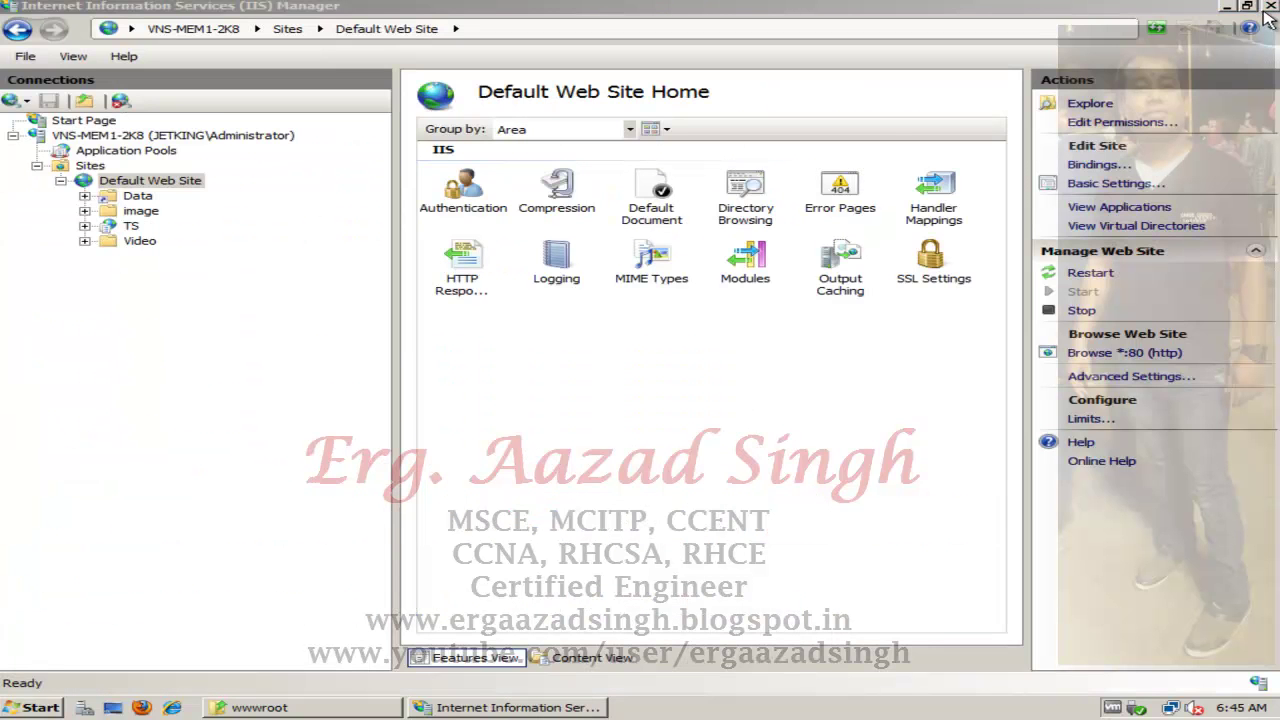
left_click(262, 708)
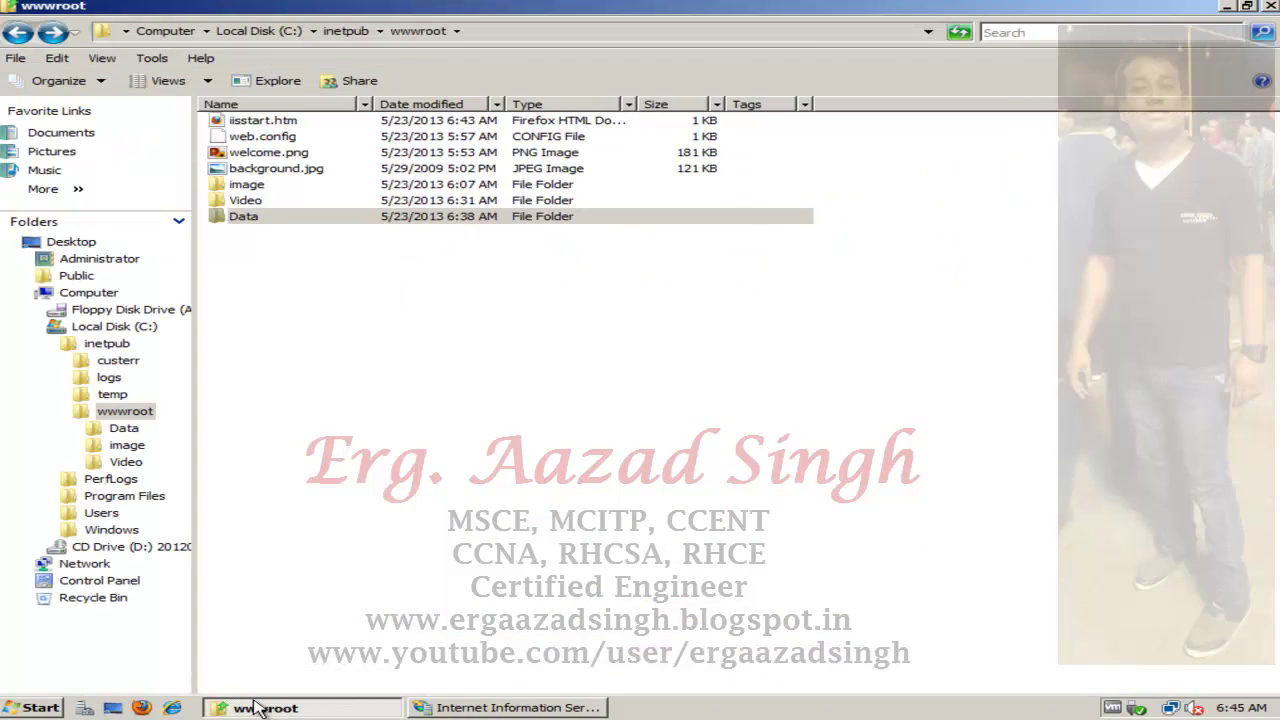
left_click(337, 338)
right_click(337, 338)
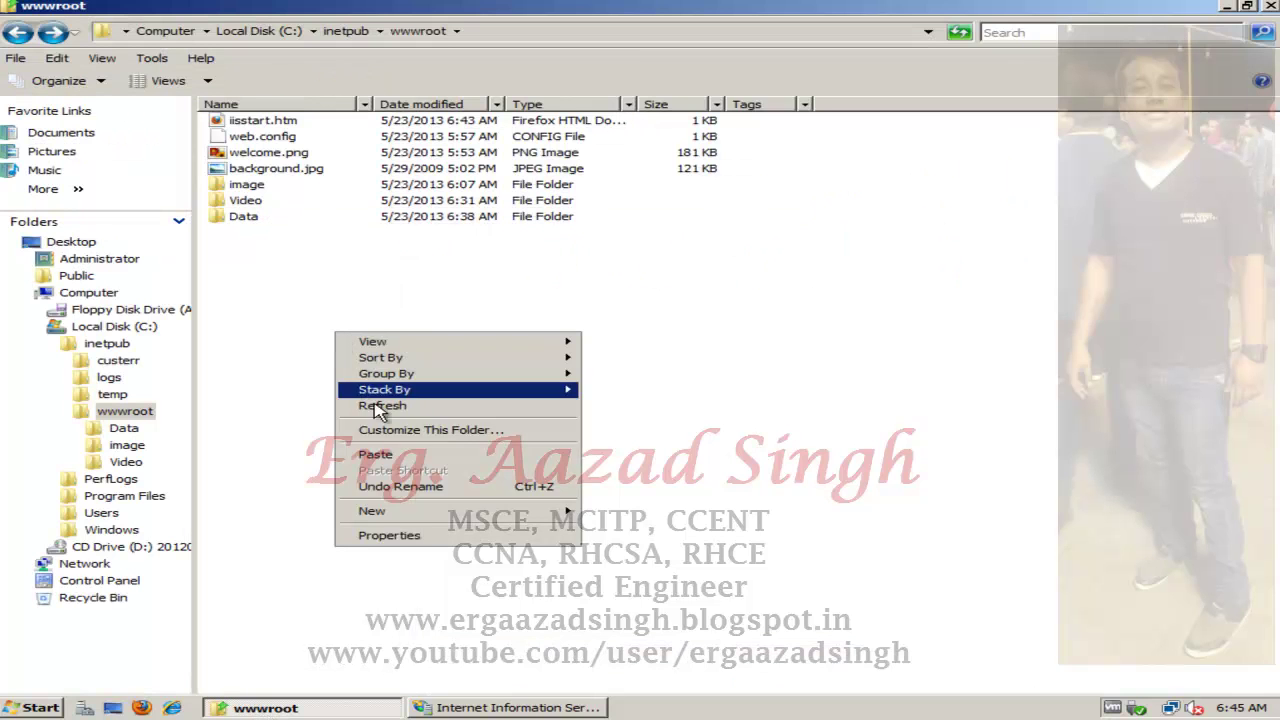
left_click(380, 452)
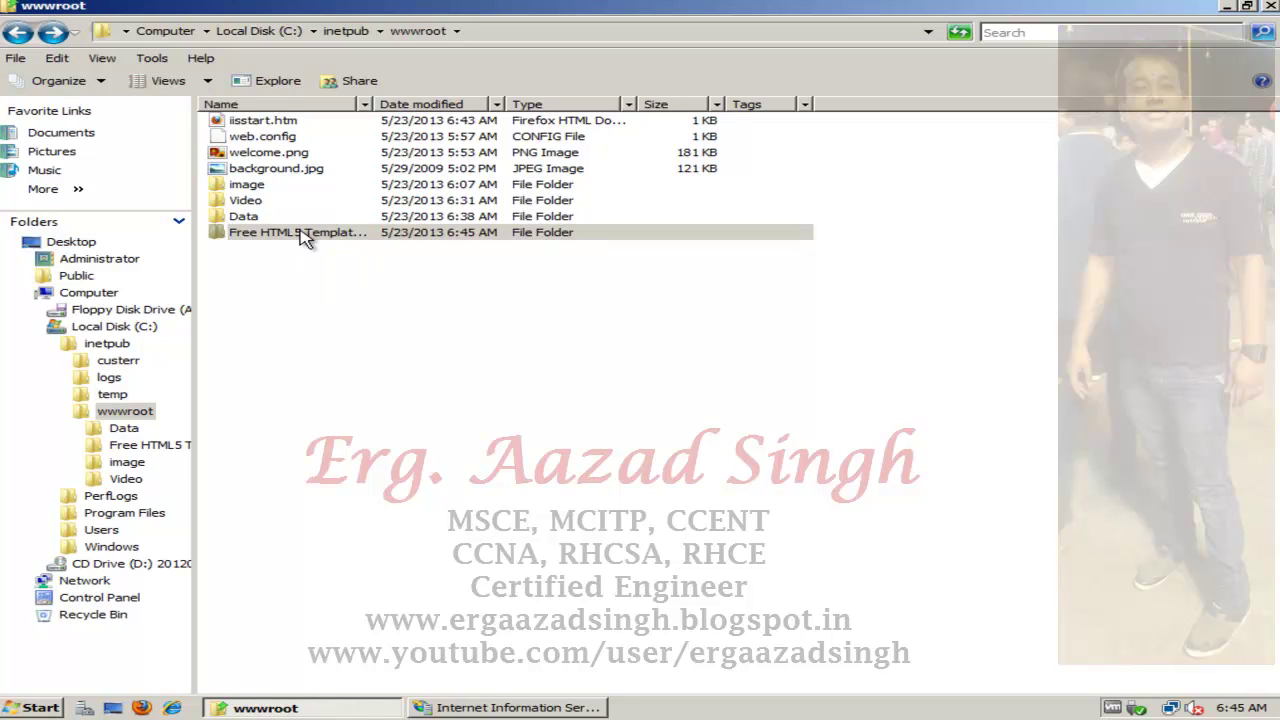
Step: Rename the pasted Free HTML5 Template Hosting Website folder in wwwroot as My Web Sites
left_click(300, 232)
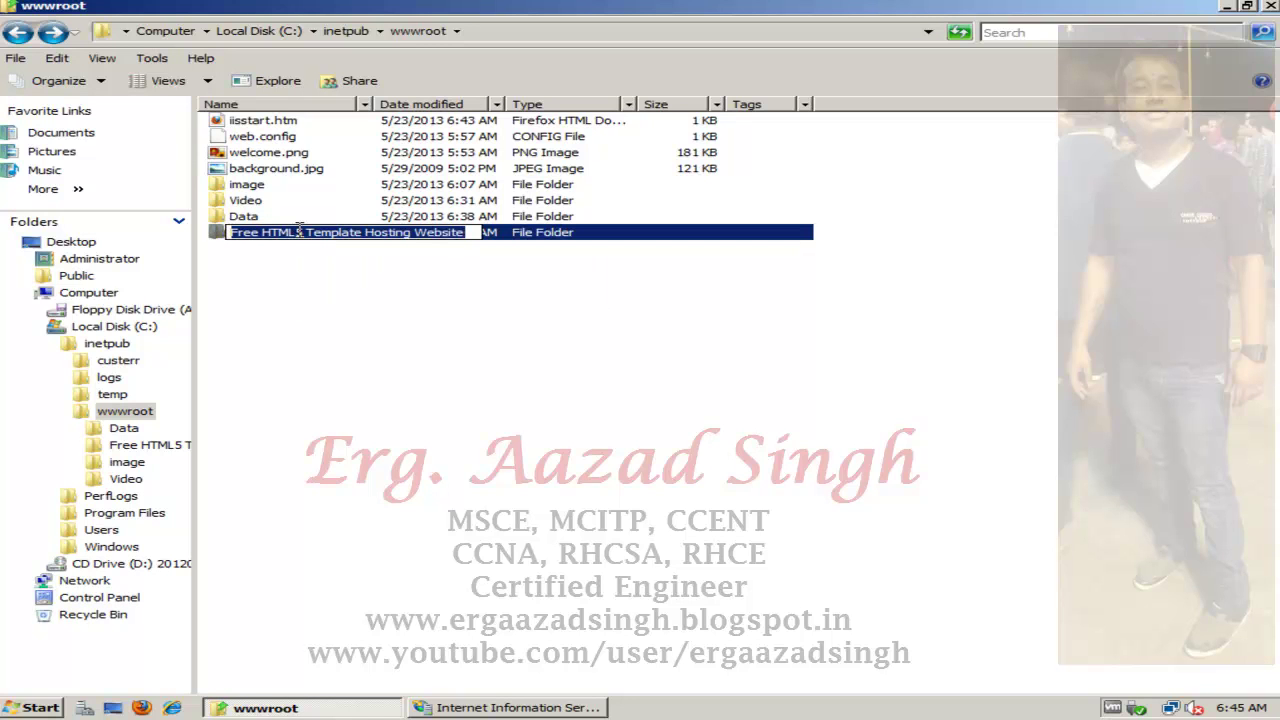
type("my")
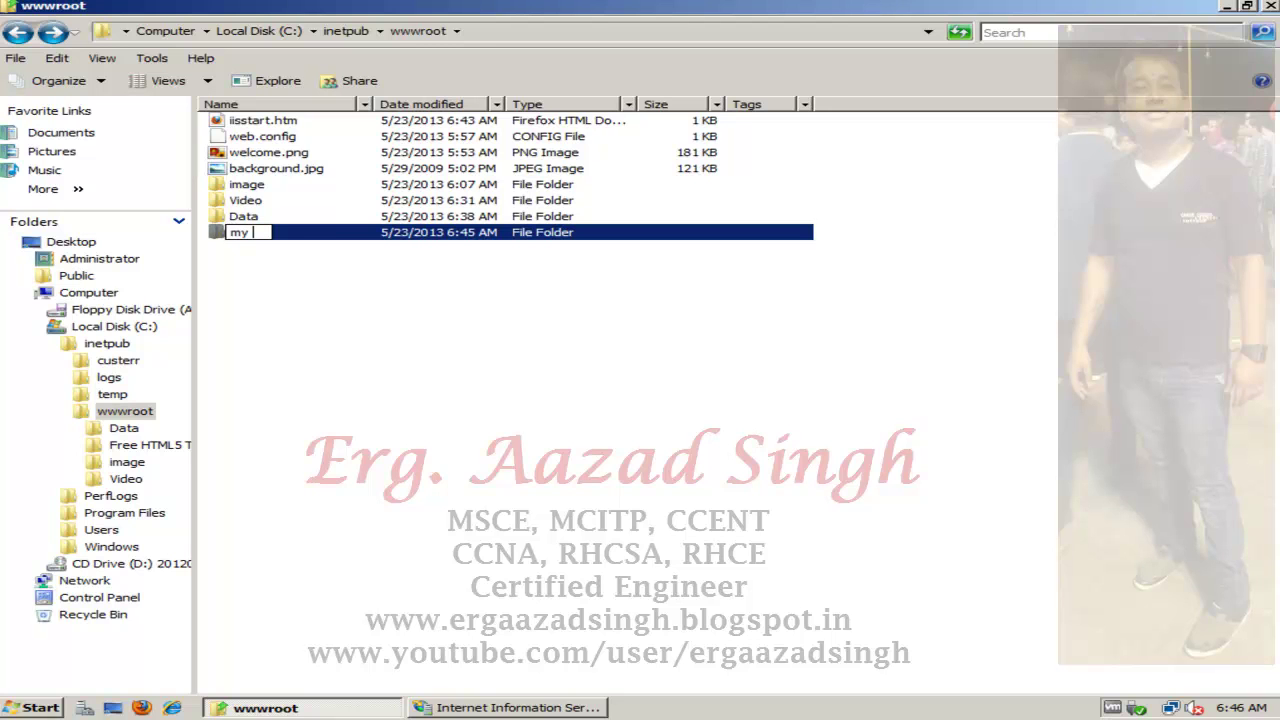
type(" Web Sites")
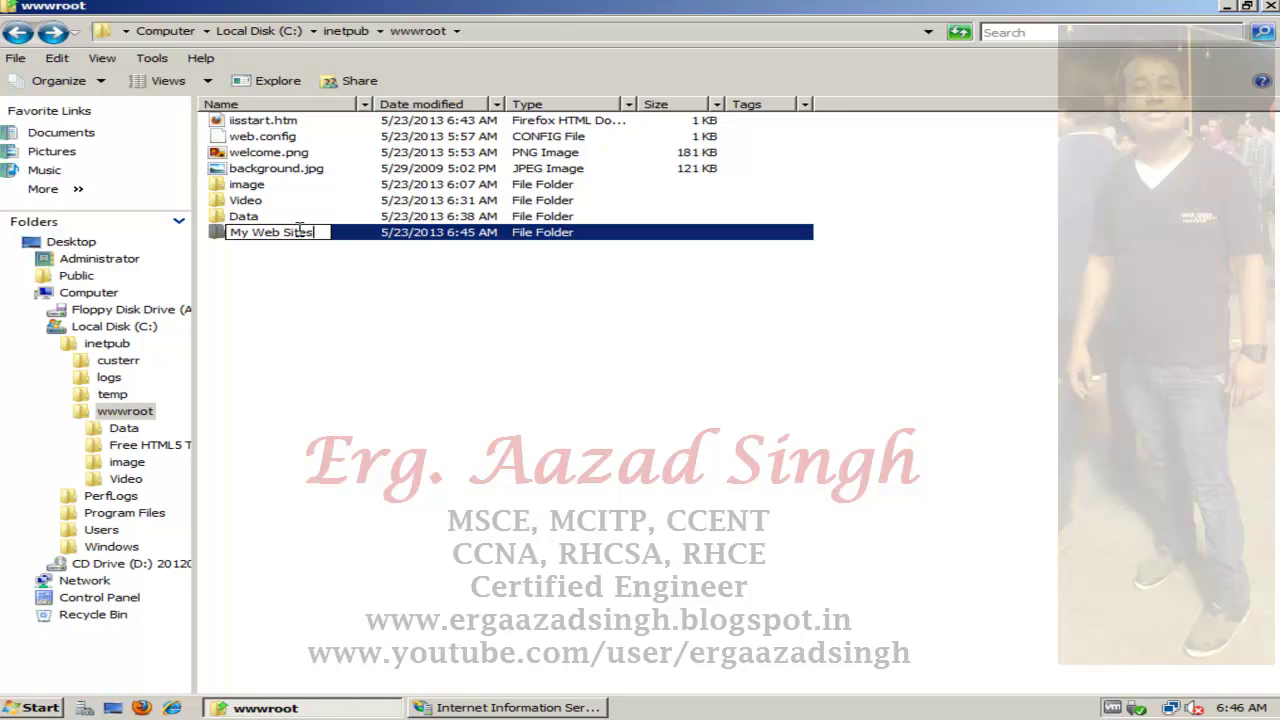
key("Return")
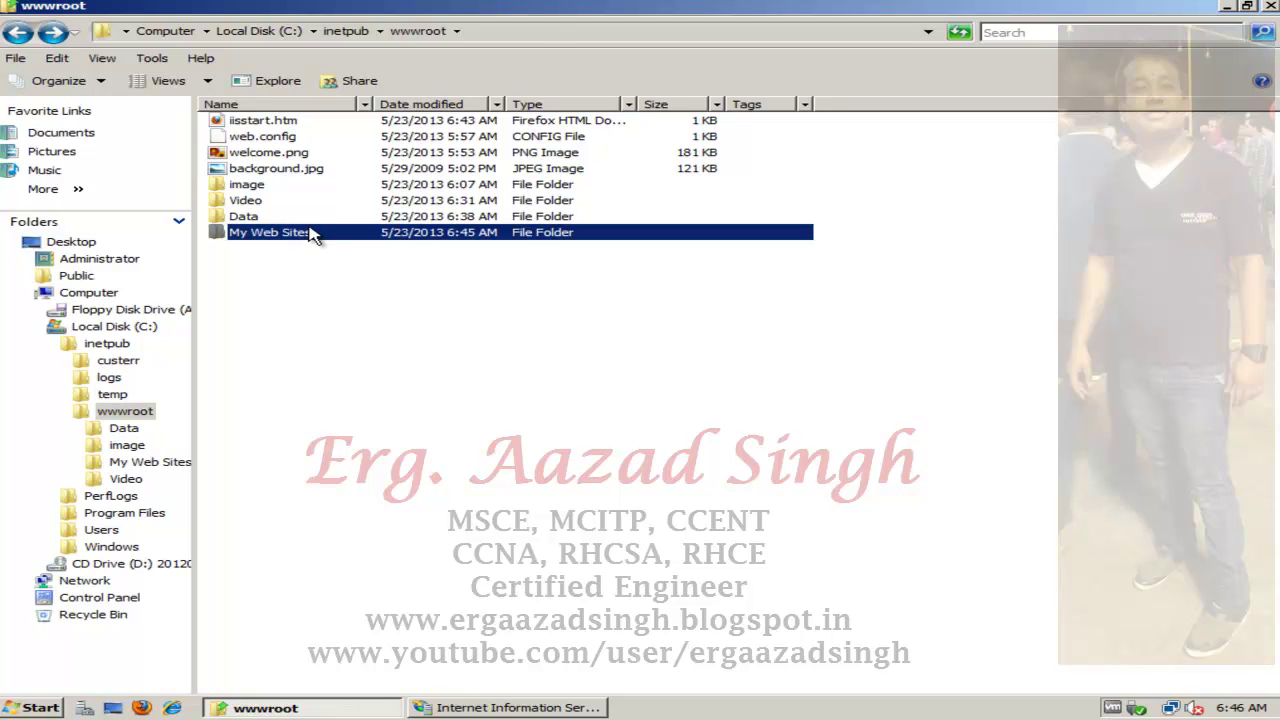
Step: Preview index.html from the site folder of My Web Sites, close the browser and return to the wwwroot folder
double_click(306, 232)
double_click(243, 123)
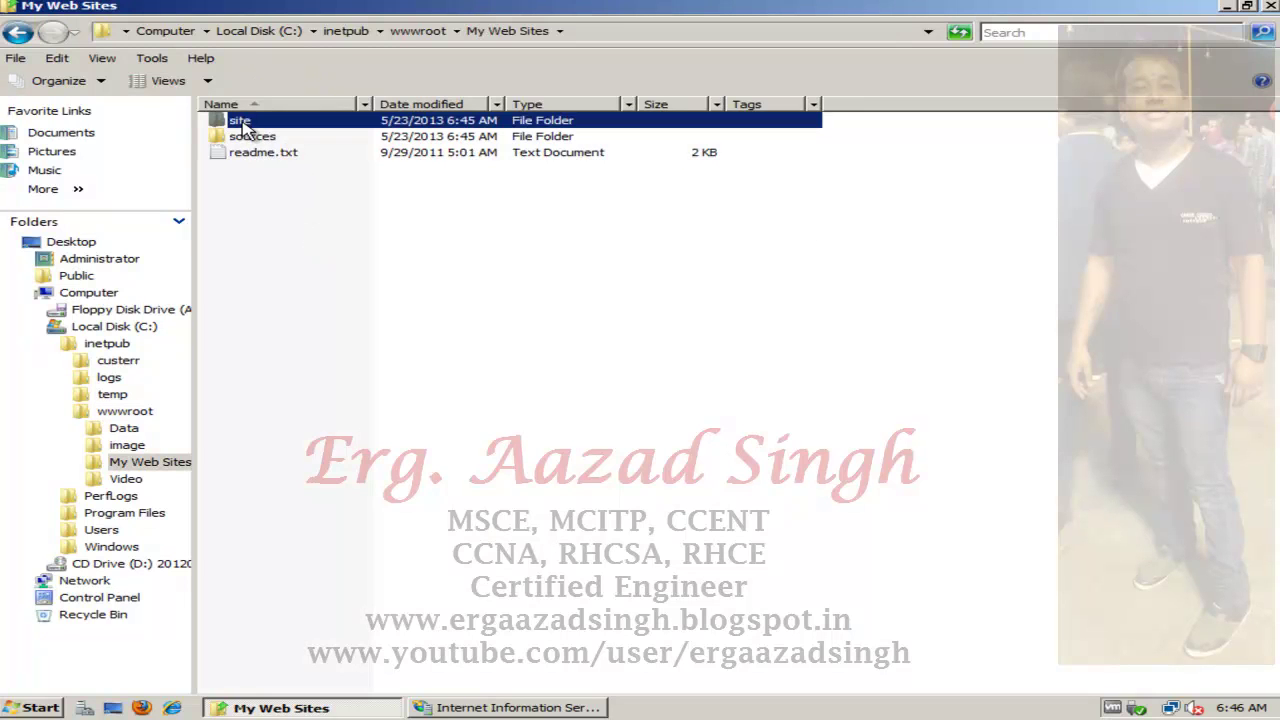
left_click(280, 203)
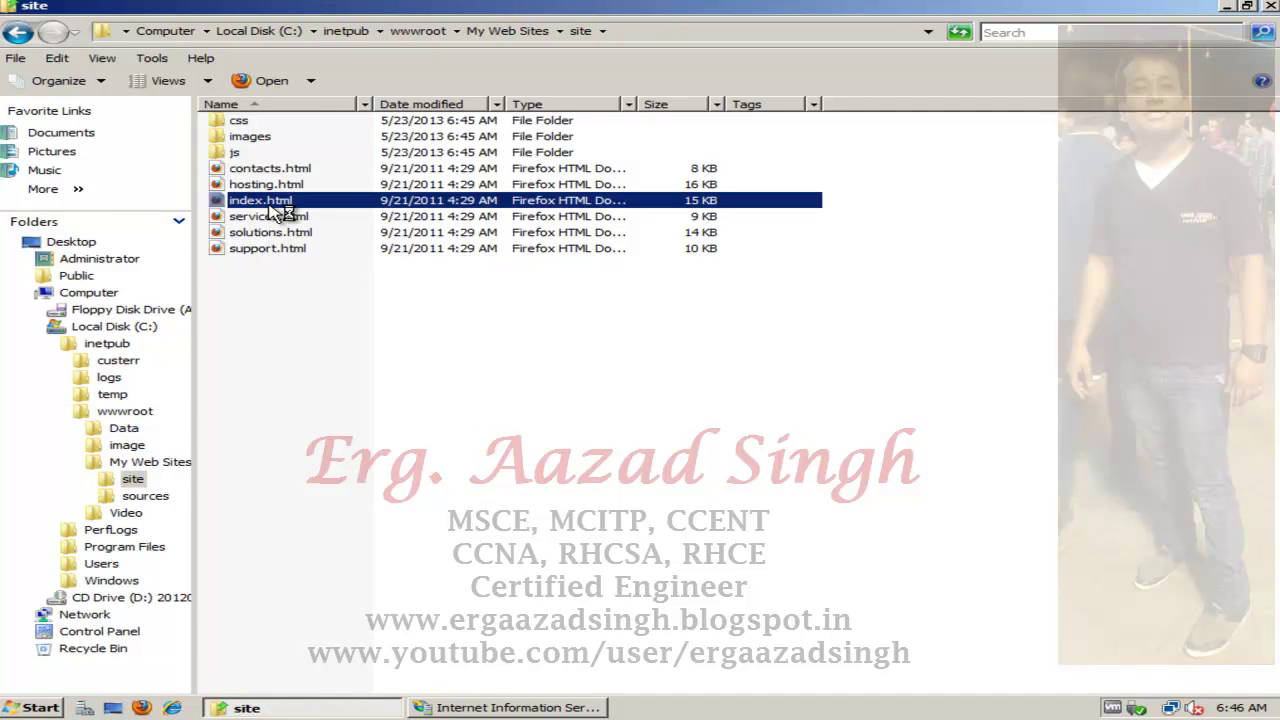
key("Return")
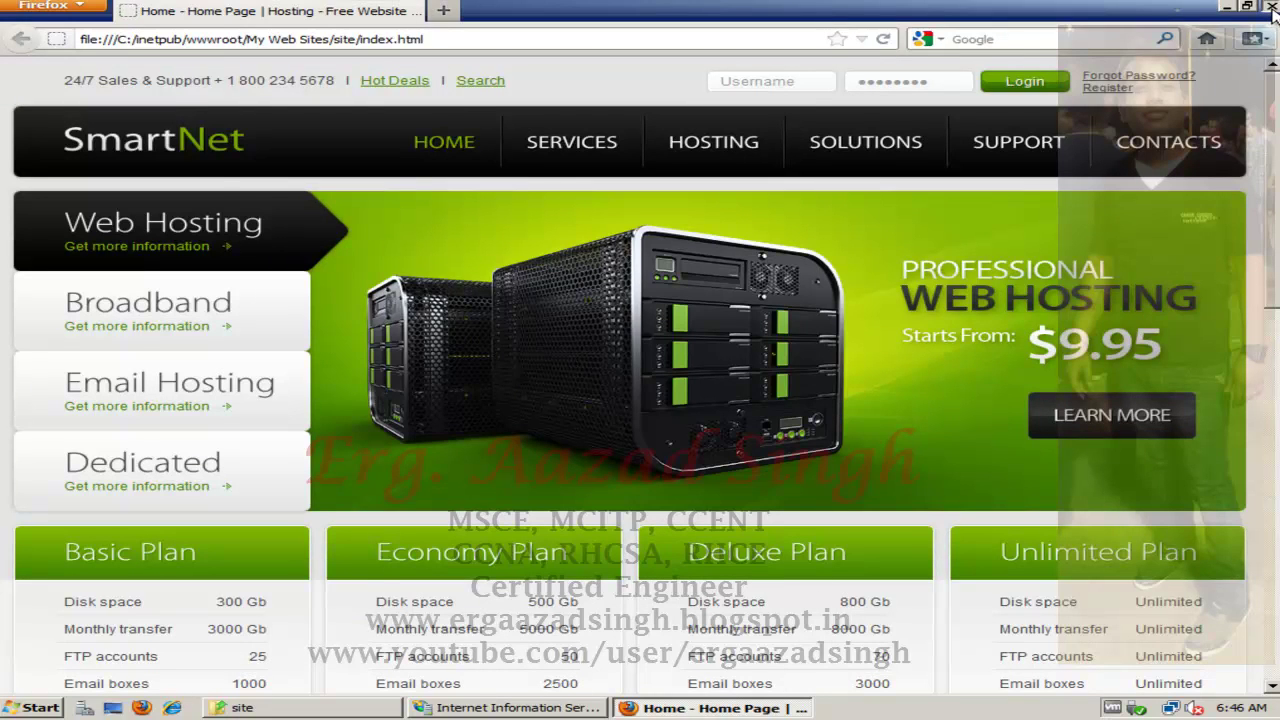
left_click(1271, 7)
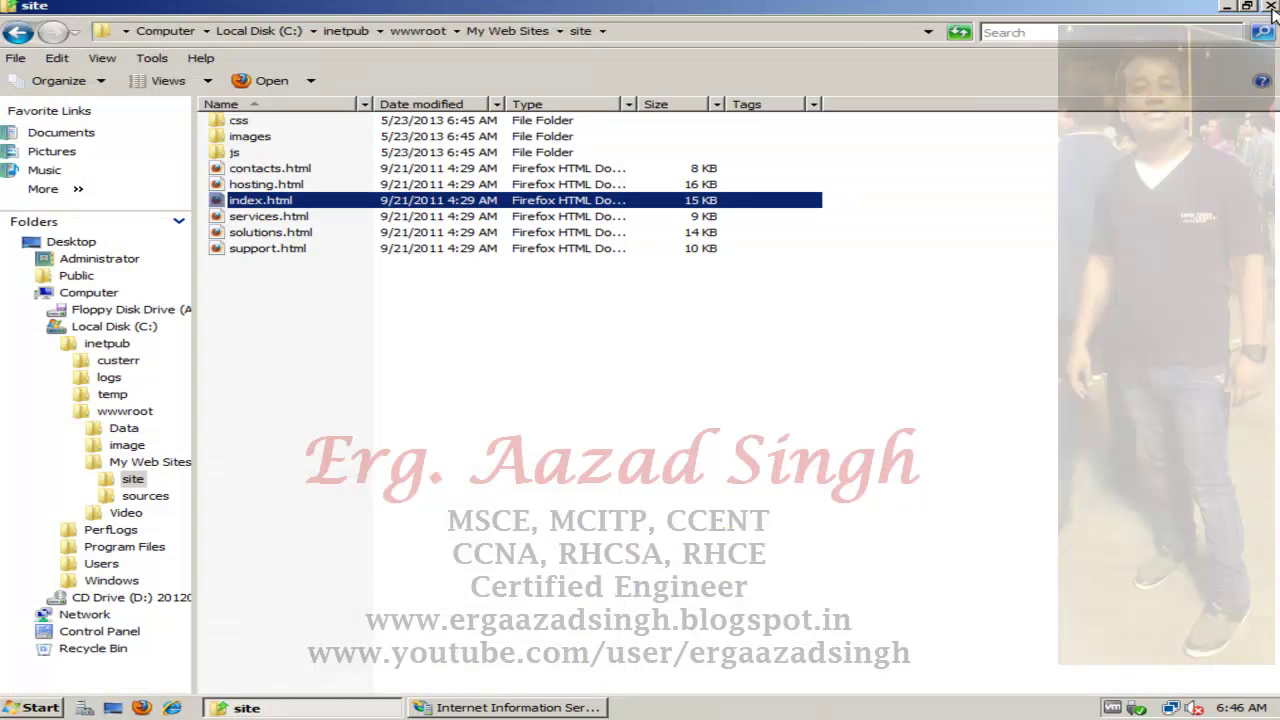
left_click(18, 33)
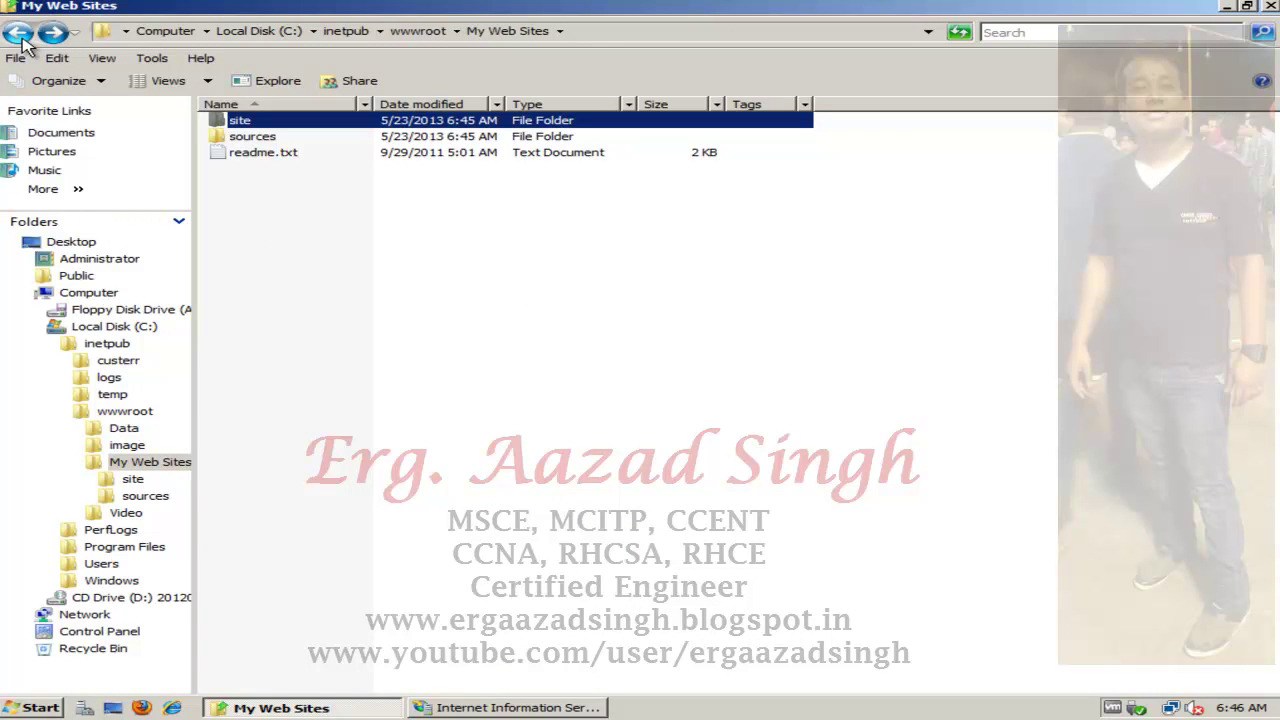
left_click(18, 33)
left_click(18, 33)
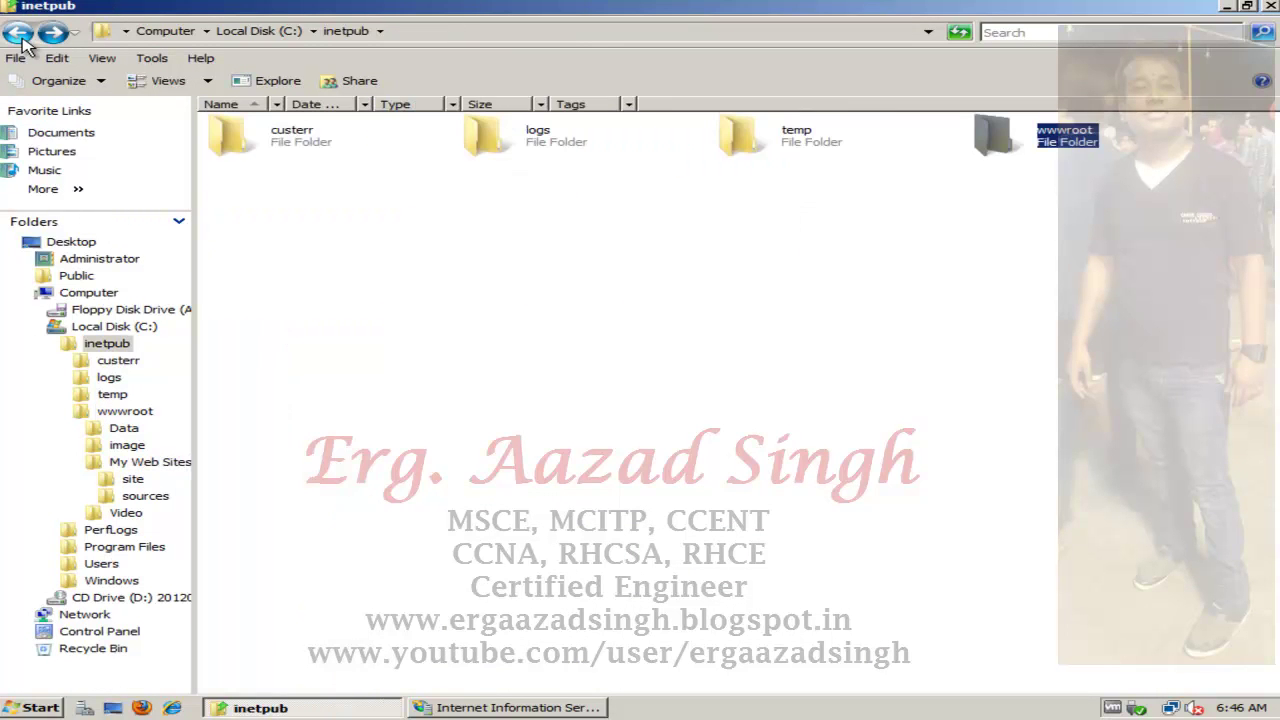
left_click(54, 33)
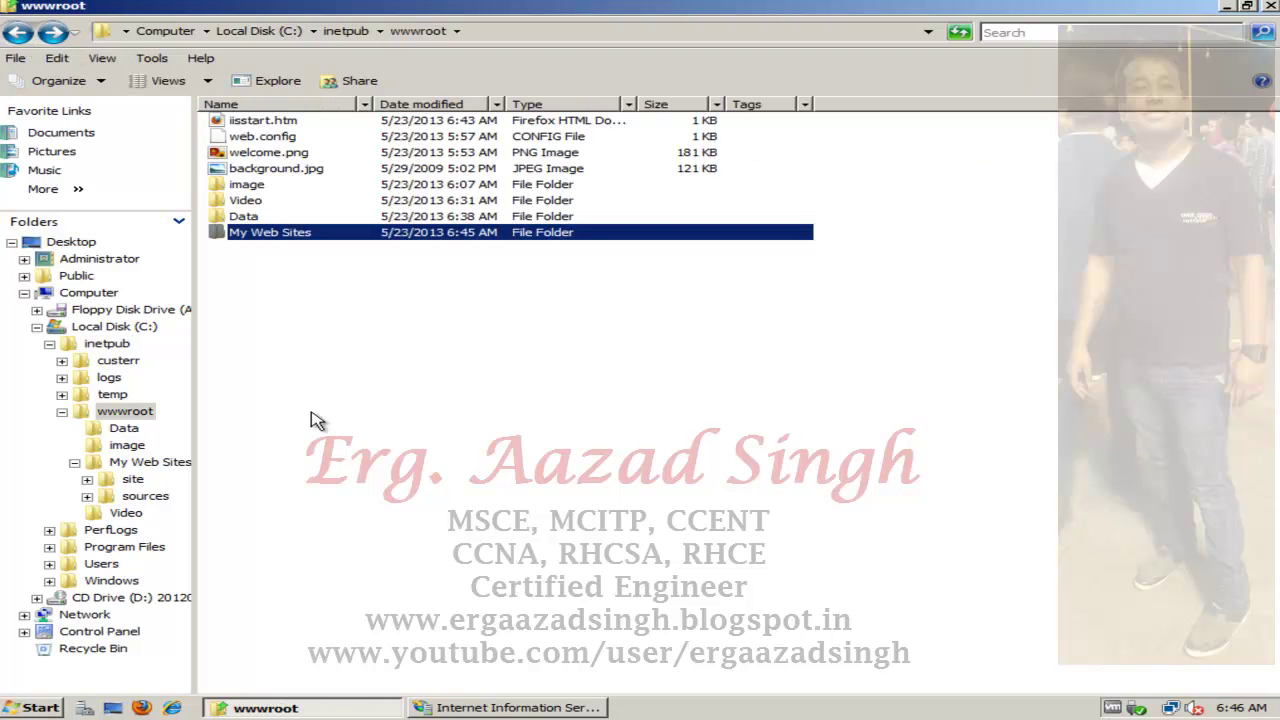
Step: Switch to IIS Manager and open the advanced settings of Default Web Site
left_click(505, 708)
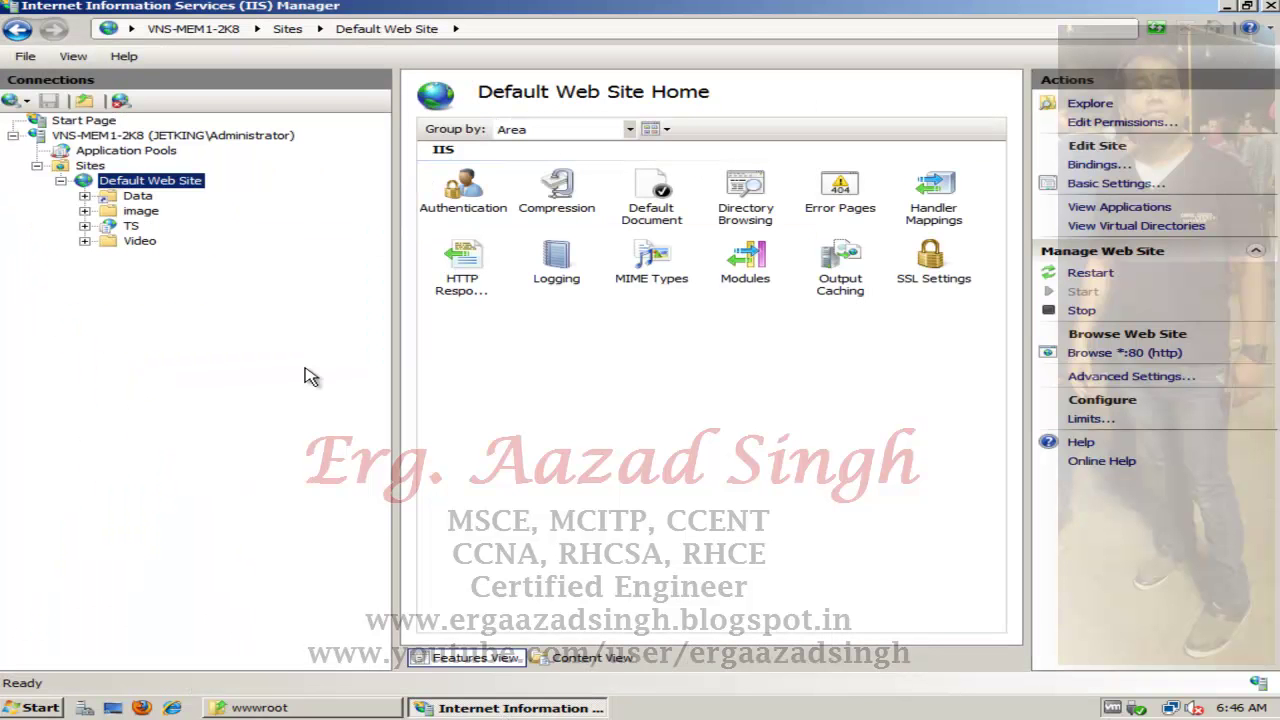
right_click(198, 189)
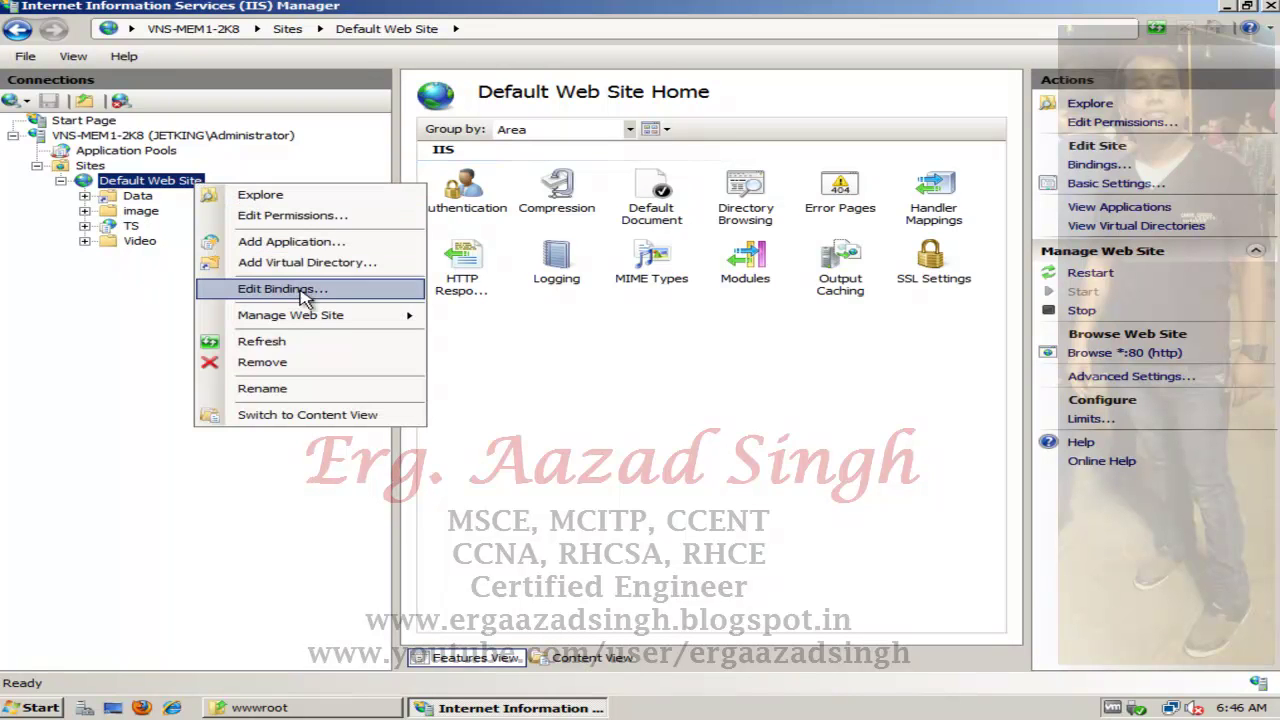
mouse_move(395, 323)
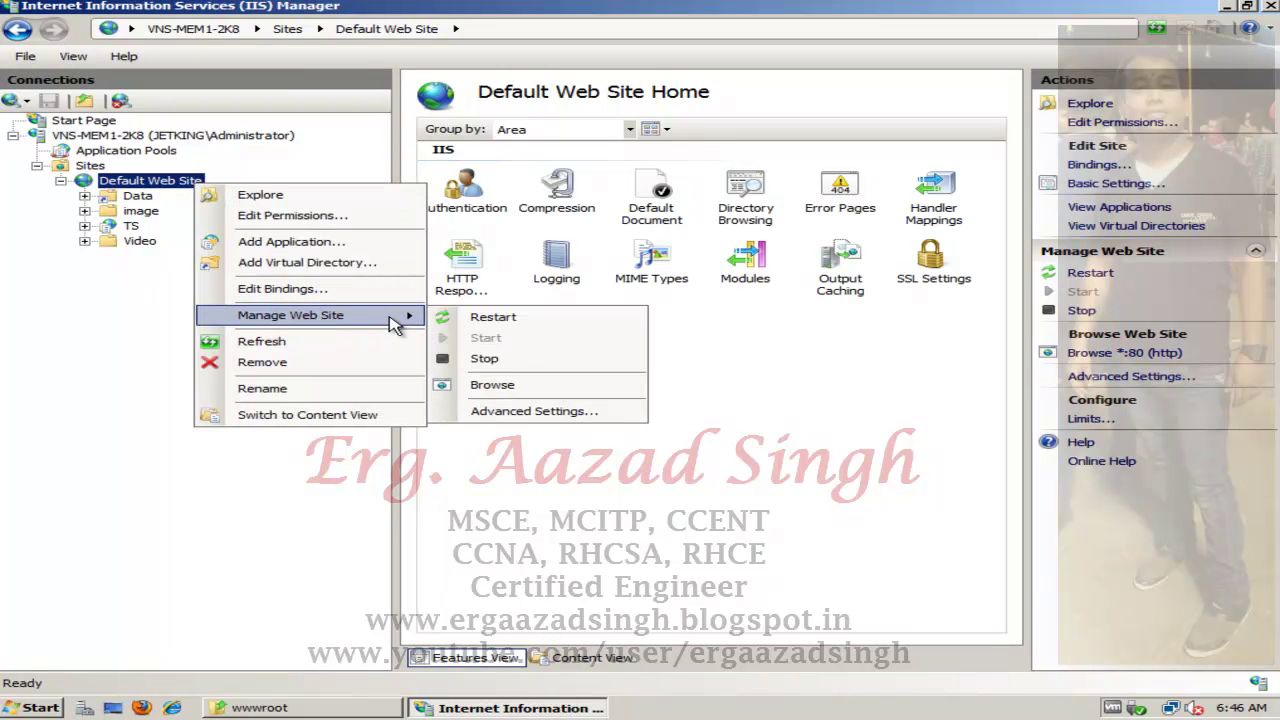
left_click(537, 414)
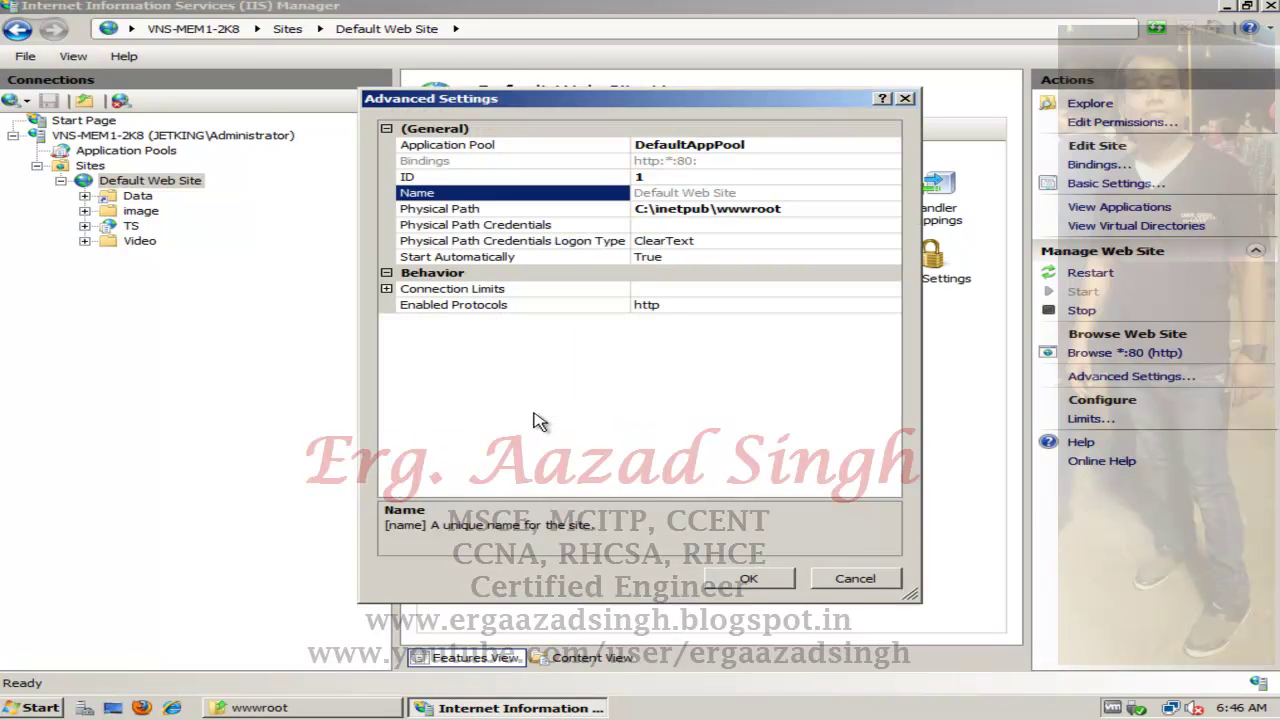
Step: Set the site's physical path to C:\inetpub\wwwroot\My Web Sites and apply the advanced settings
left_click(714, 208)
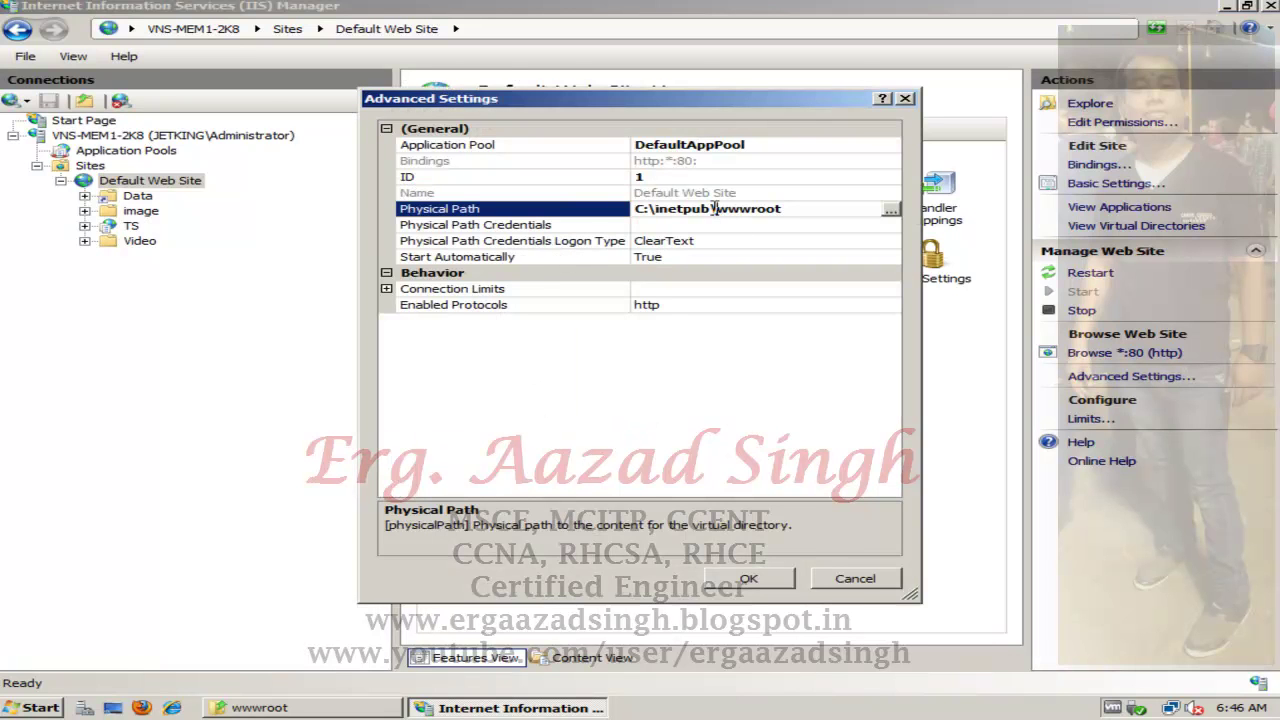
left_click(888, 209)
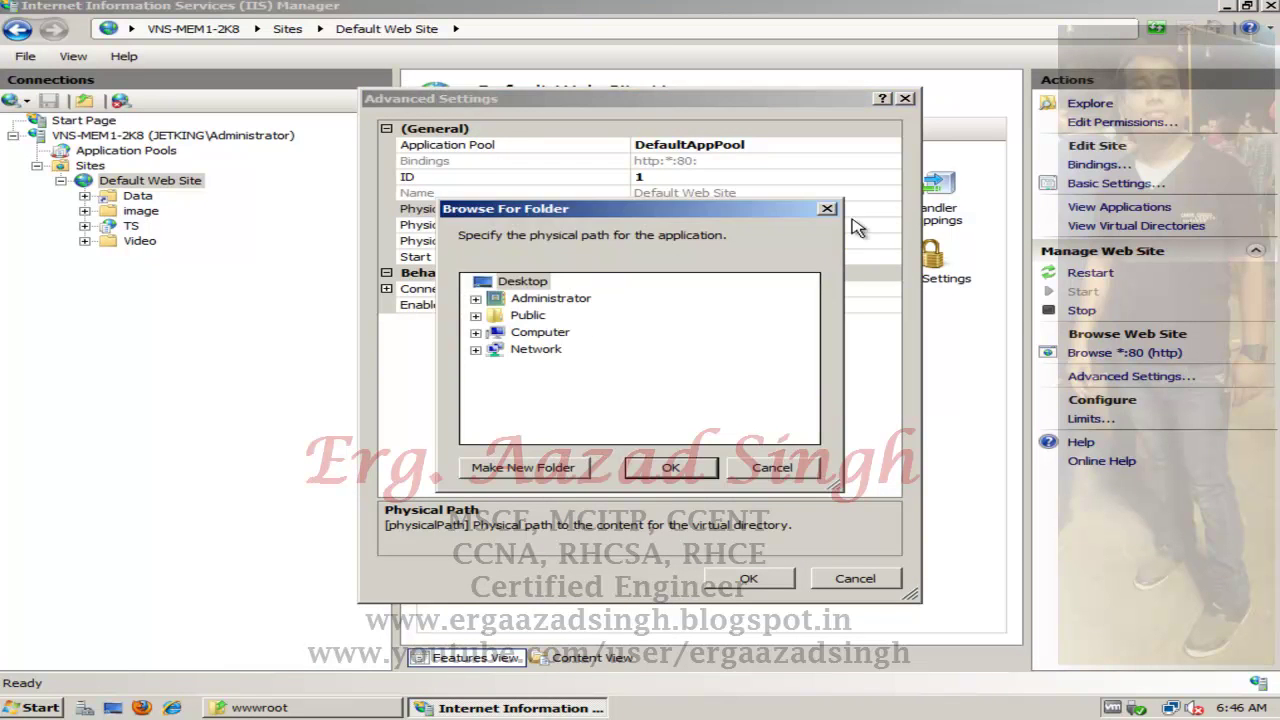
left_click(541, 334)
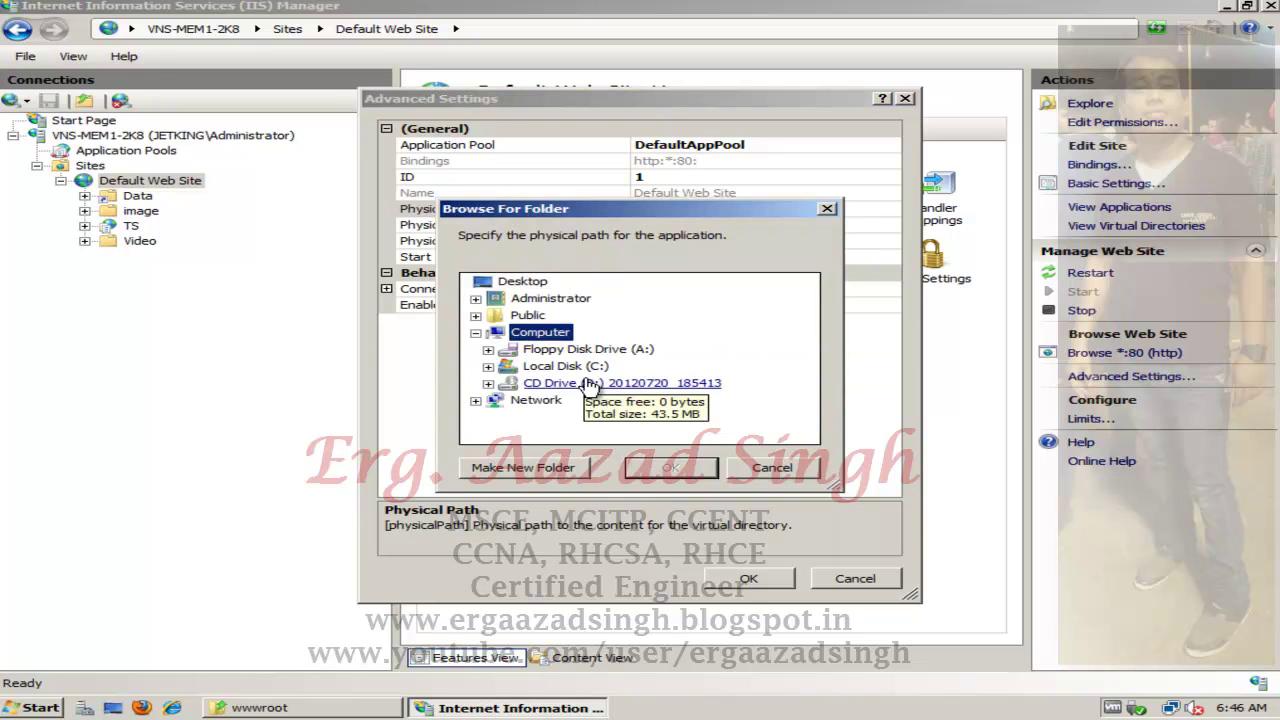
left_click(572, 366)
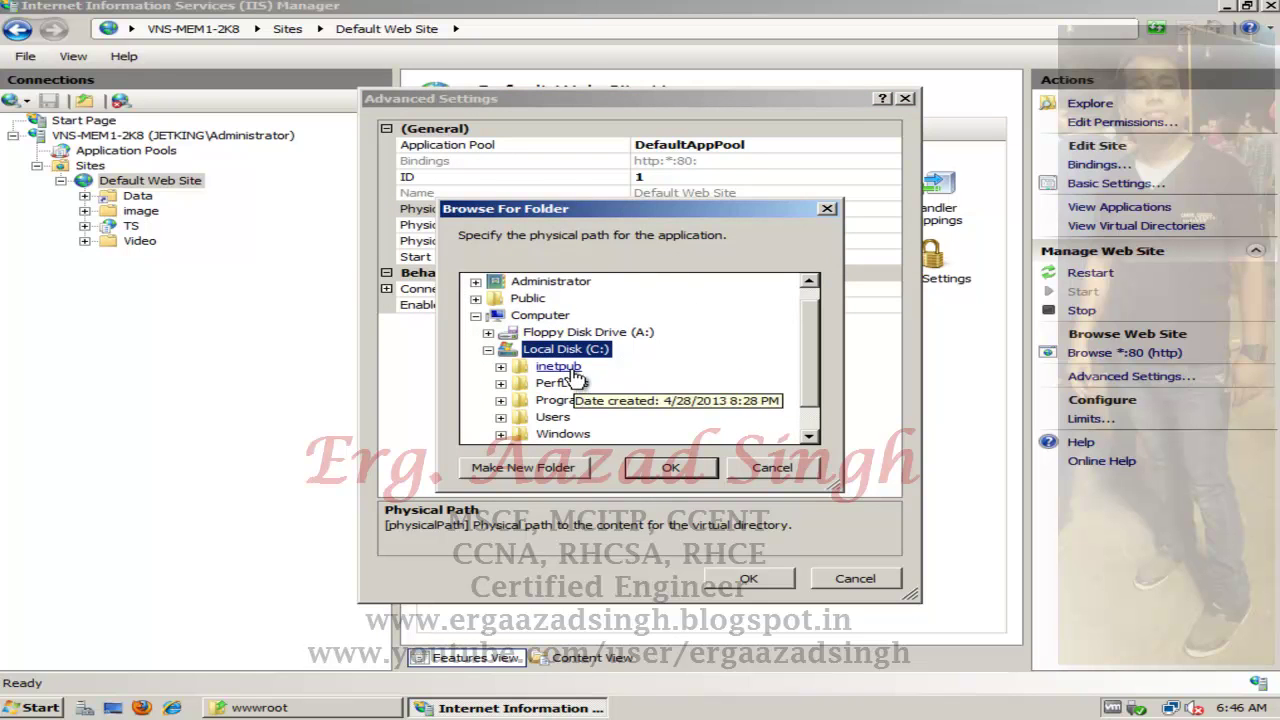
double_click(580, 370)
scroll(790, 350, "down", 2)
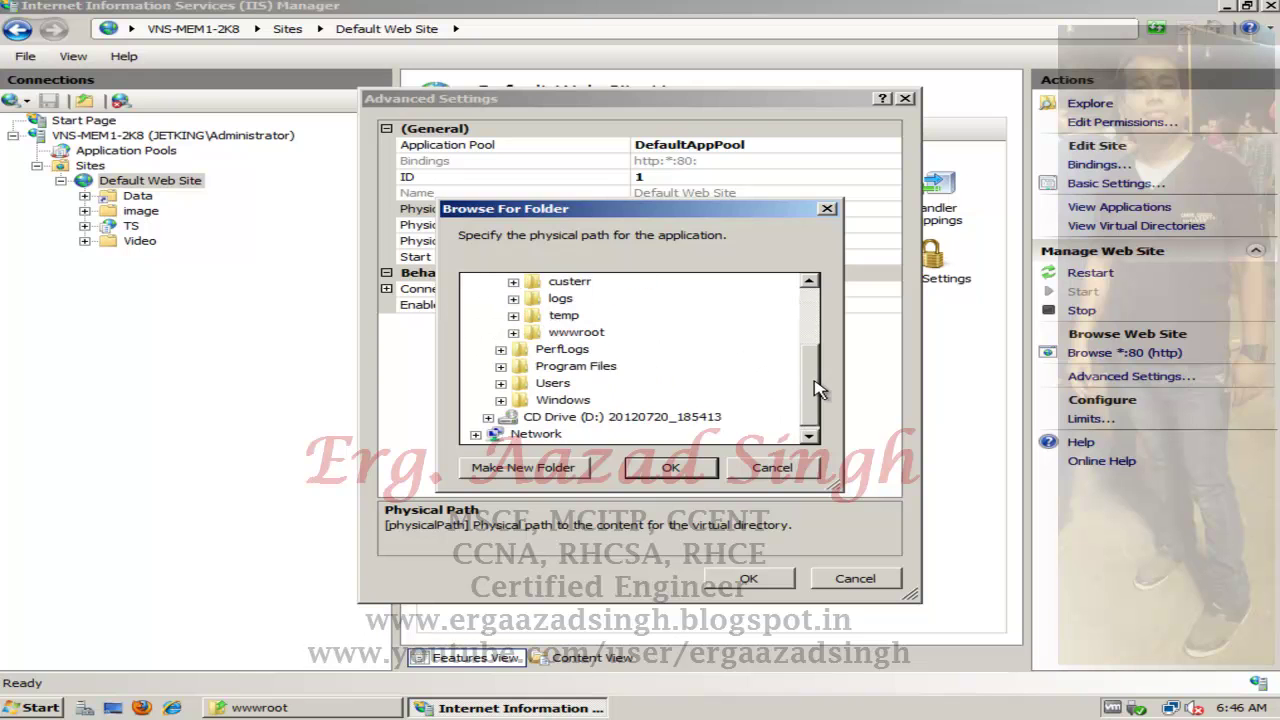
left_click(585, 334)
double_click(601, 341)
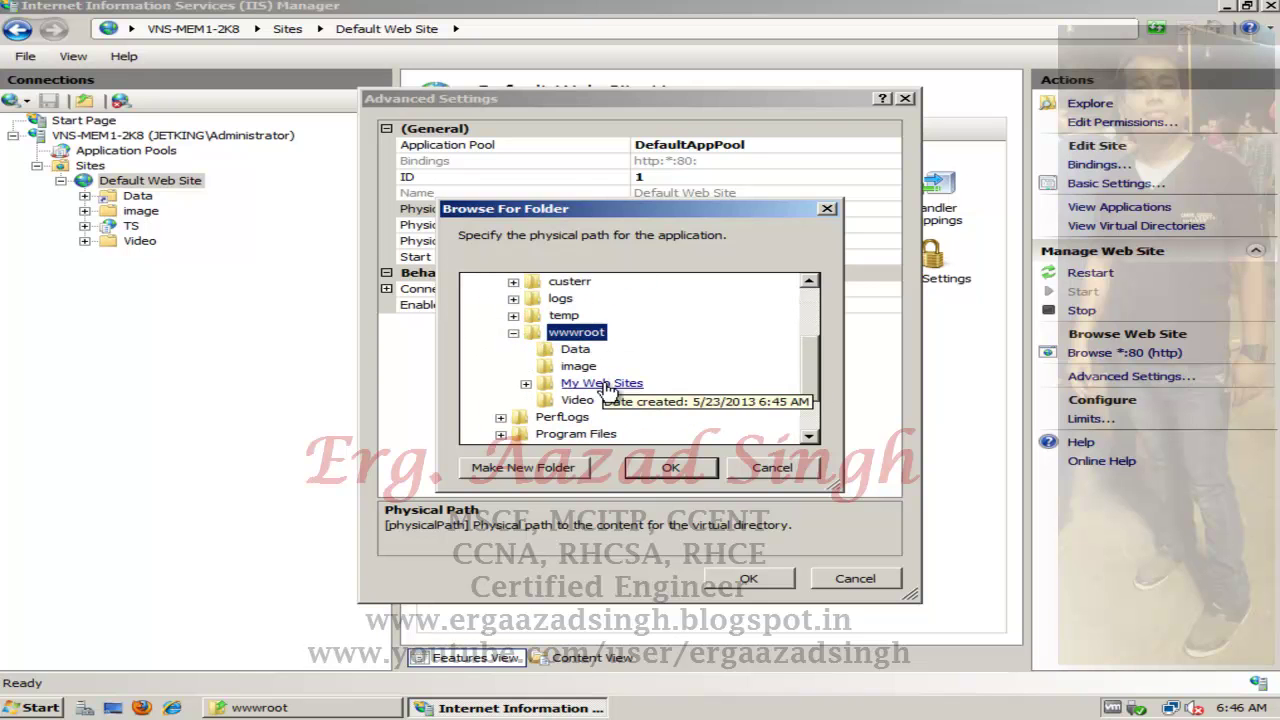
double_click(602, 383)
left_click(665, 467)
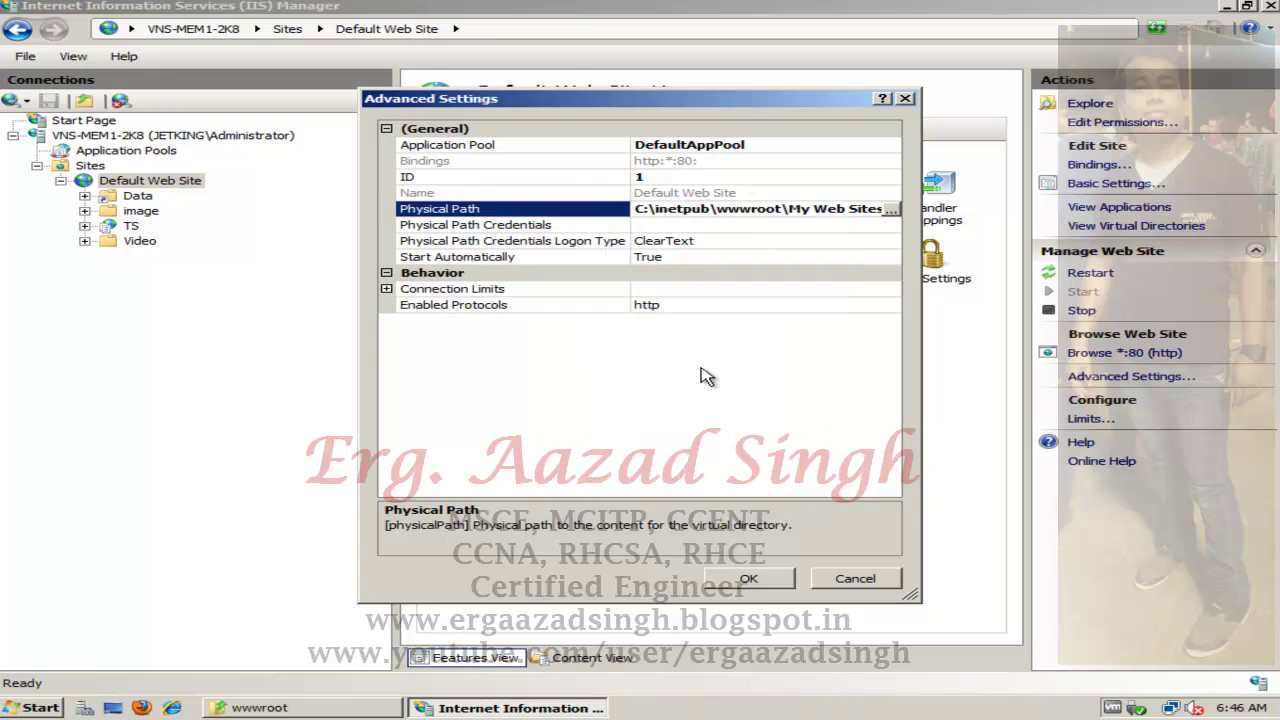
left_click(755, 582)
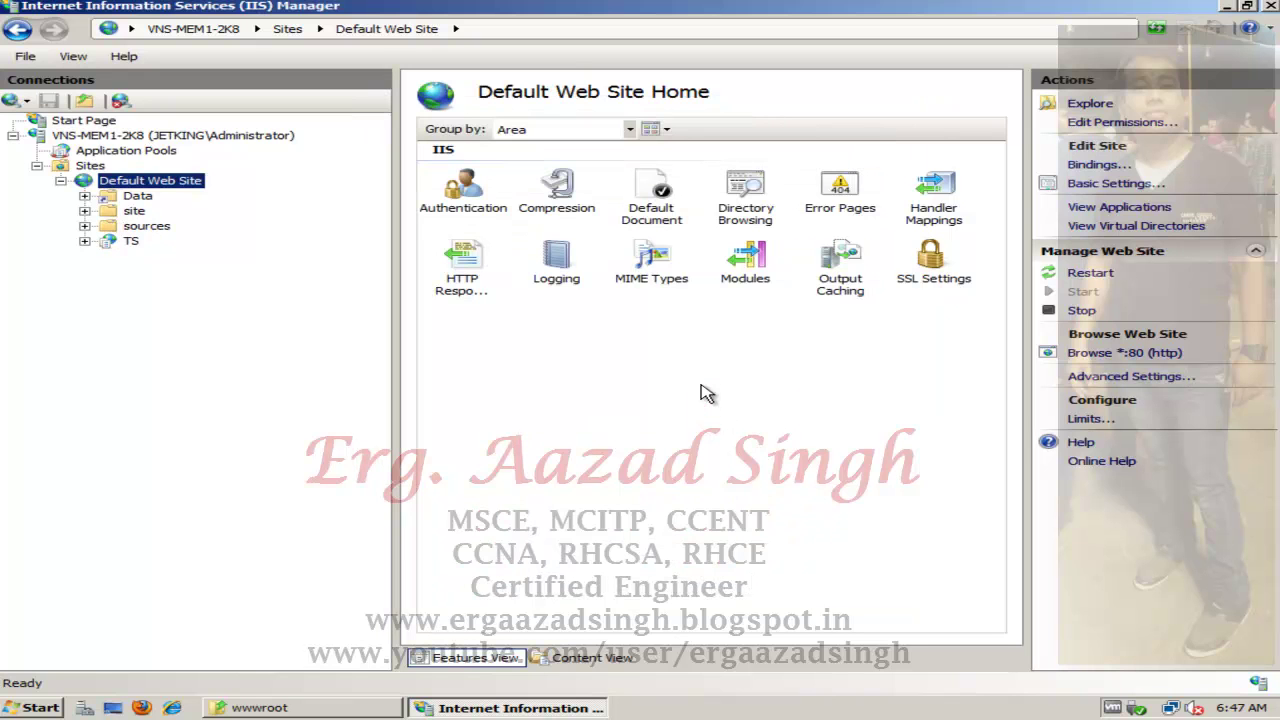
Step: Move index.html to first place among Default Web Site's default documents, accepting the order change, and restart the site
double_click(668, 222)
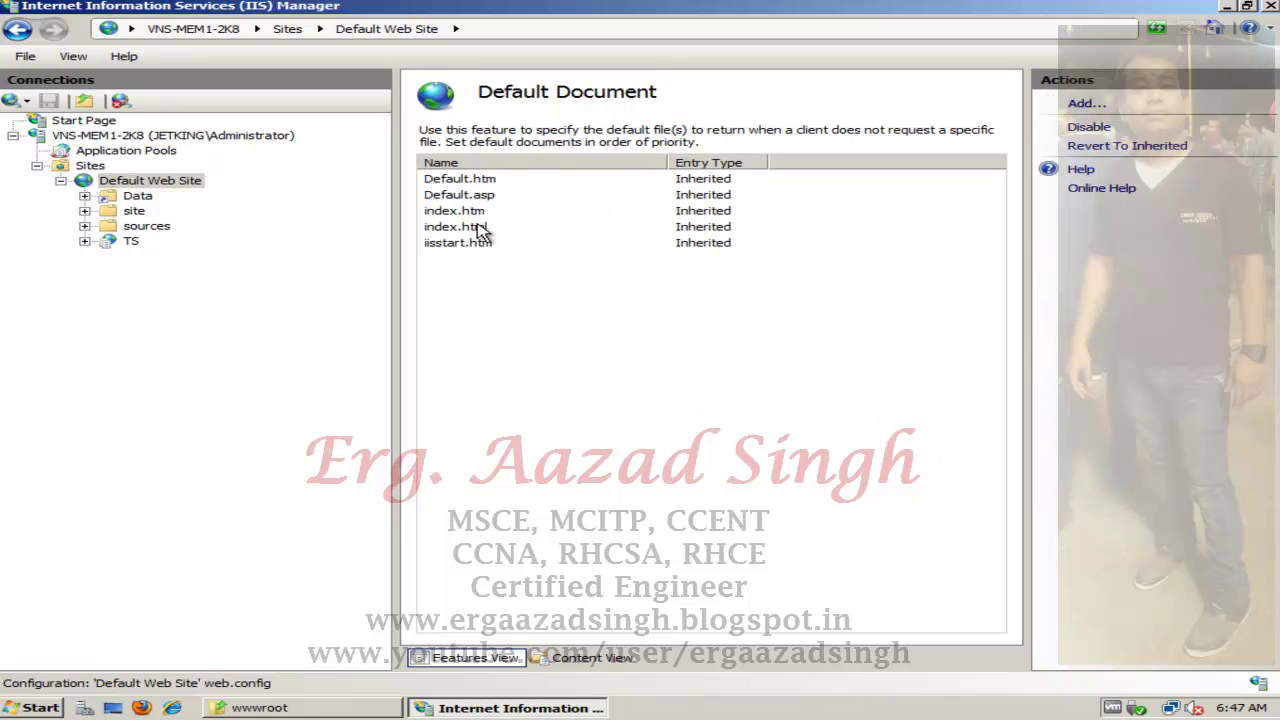
left_click(478, 230)
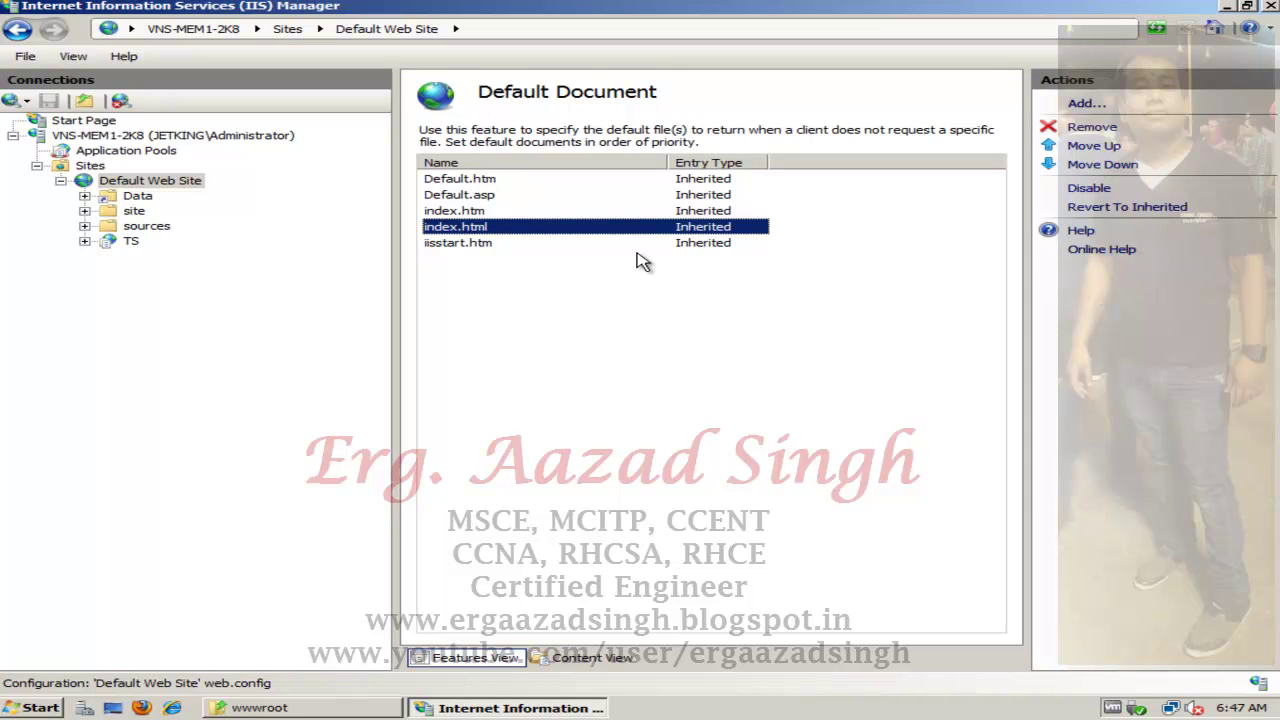
left_click(1092, 150)
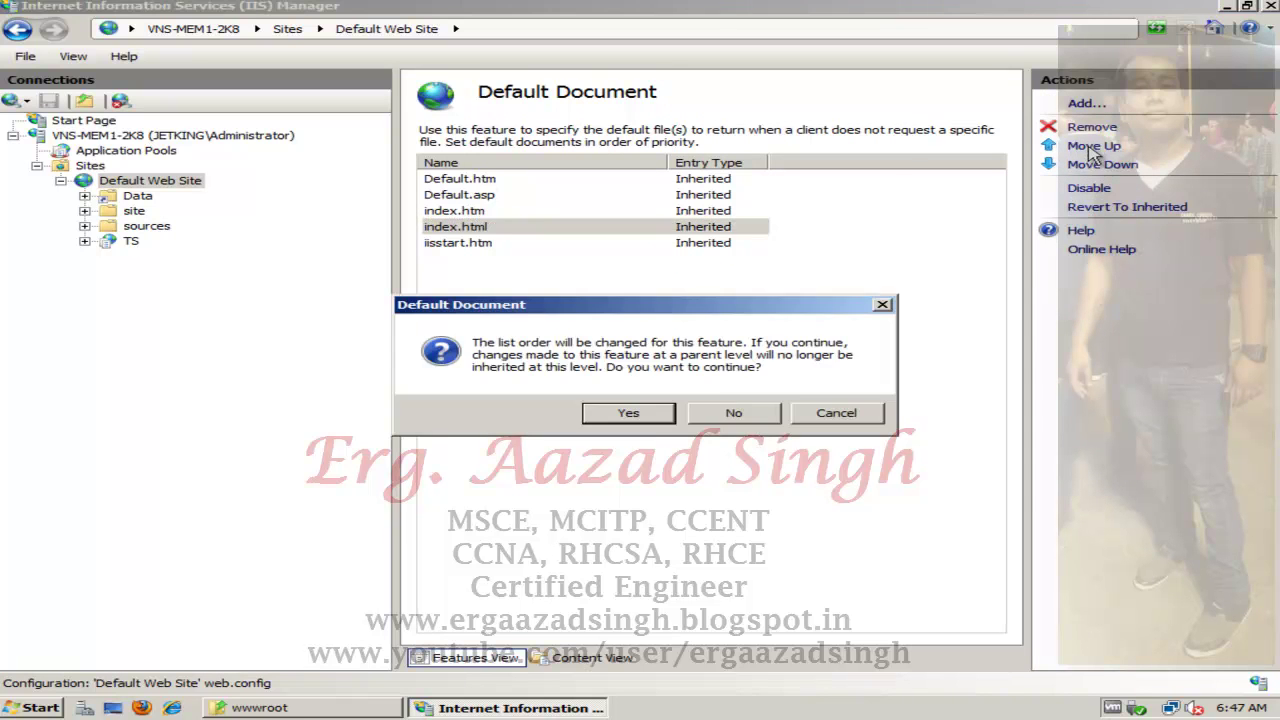
left_click(654, 413)
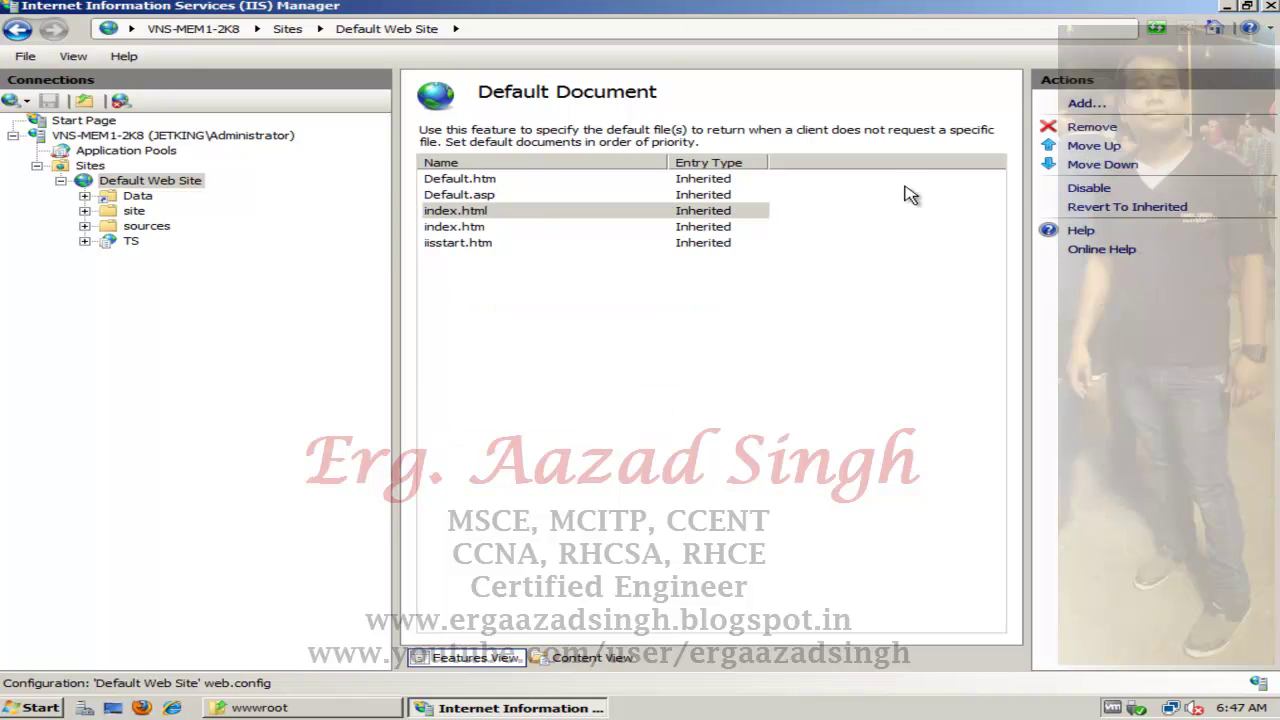
left_click(1090, 147)
left_click(1094, 147)
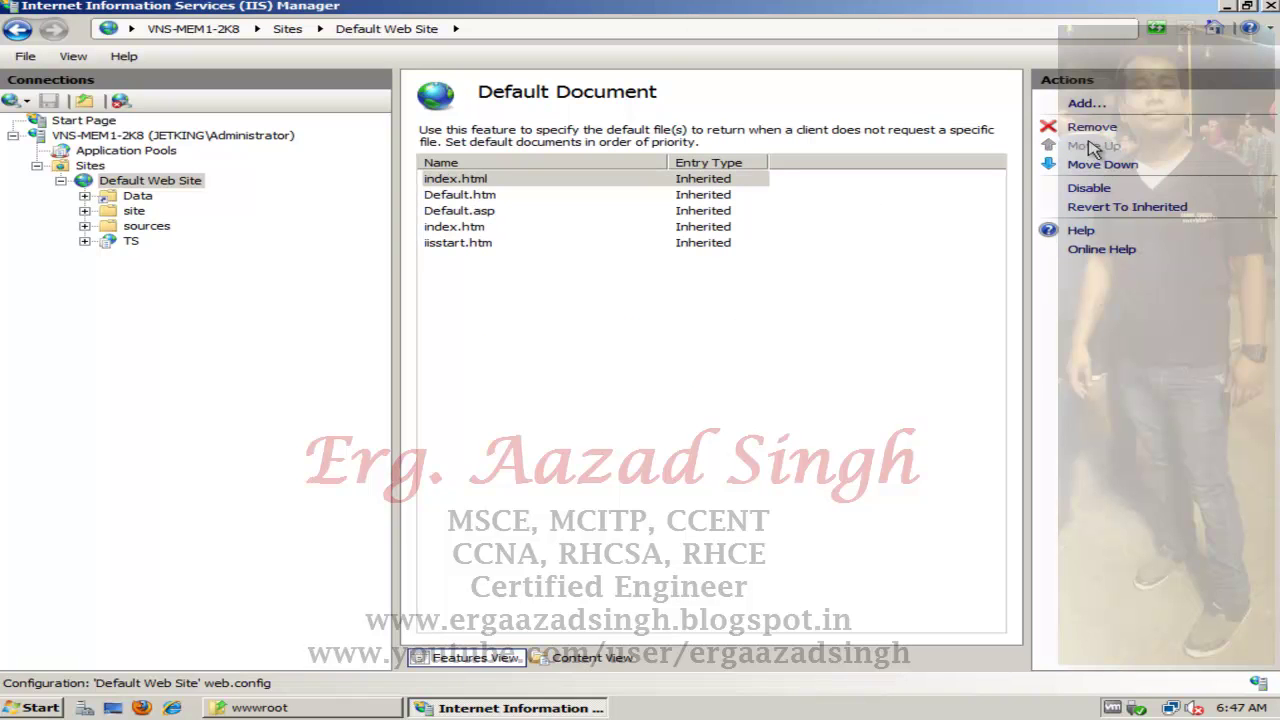
left_click(152, 182)
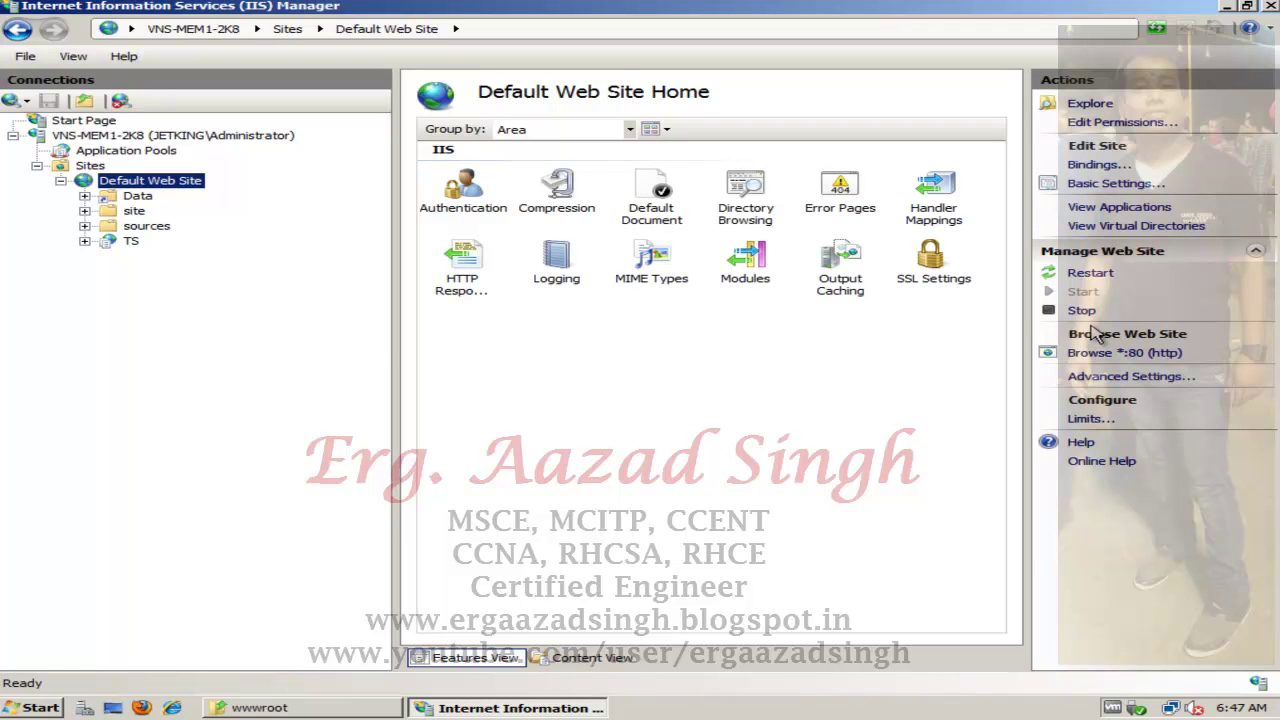
left_click(1090, 278)
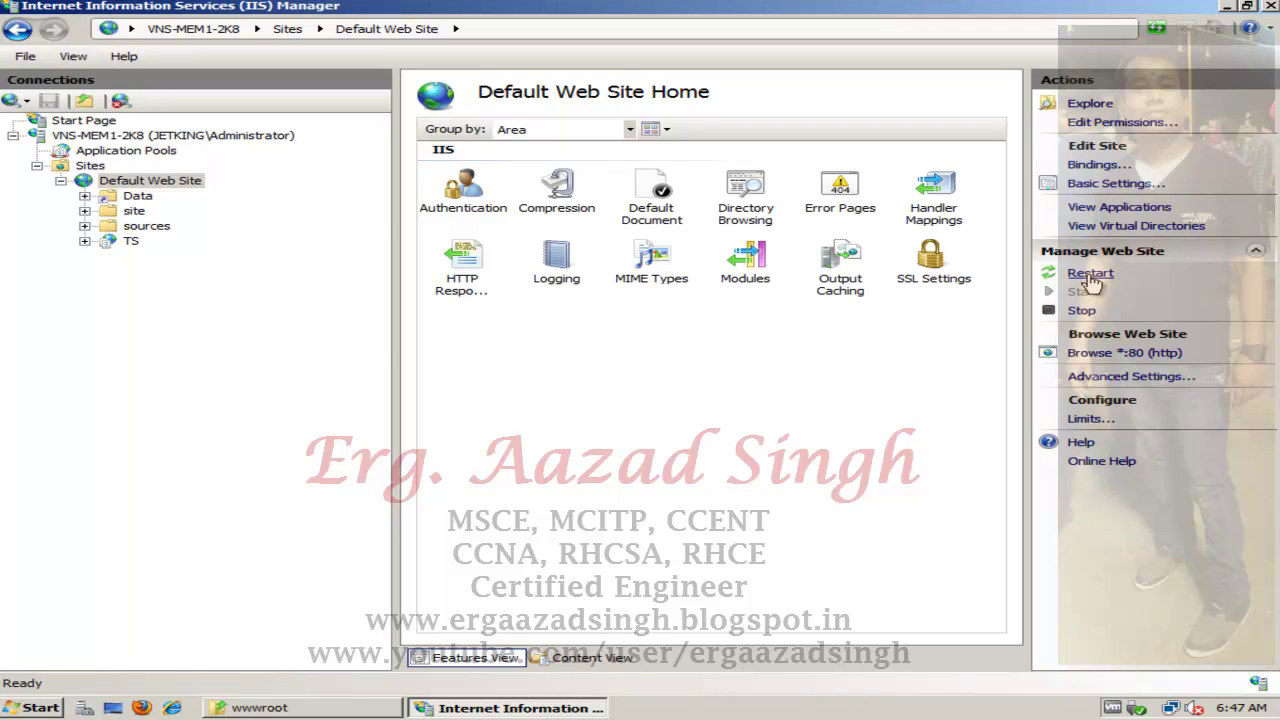
mouse_move(800, 5)
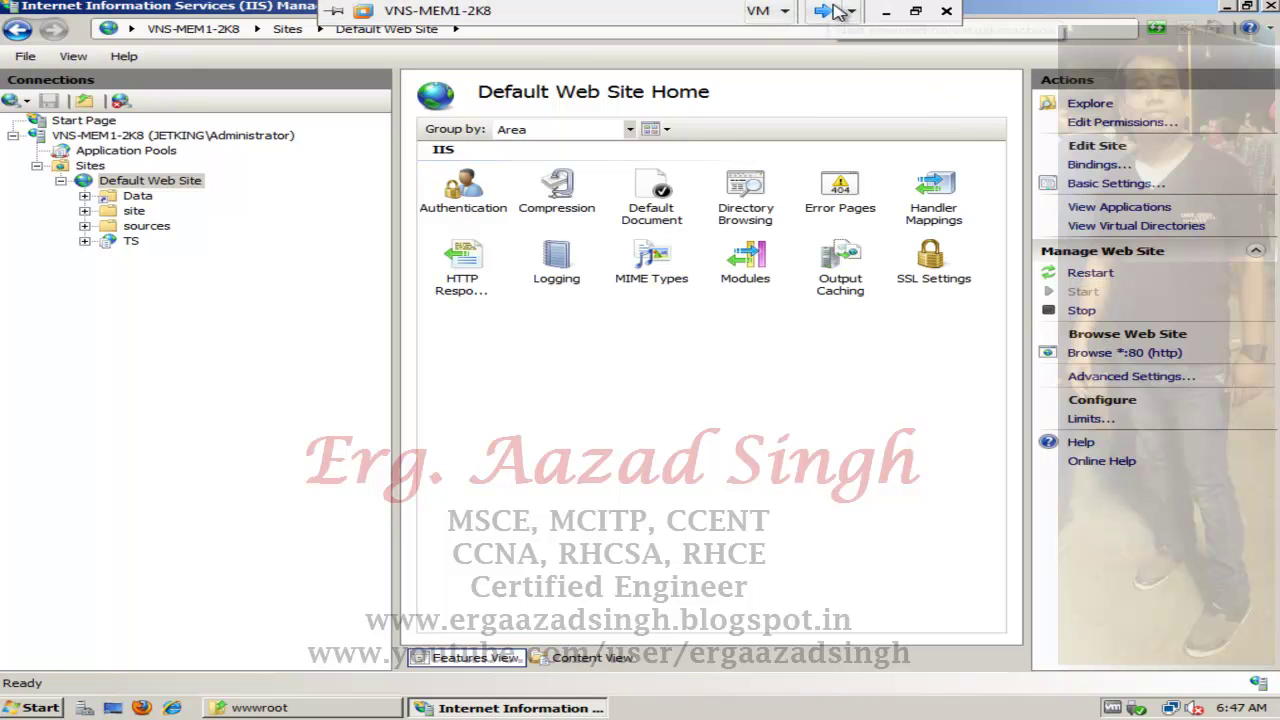
left_click(857, 10)
left_click(600, 58)
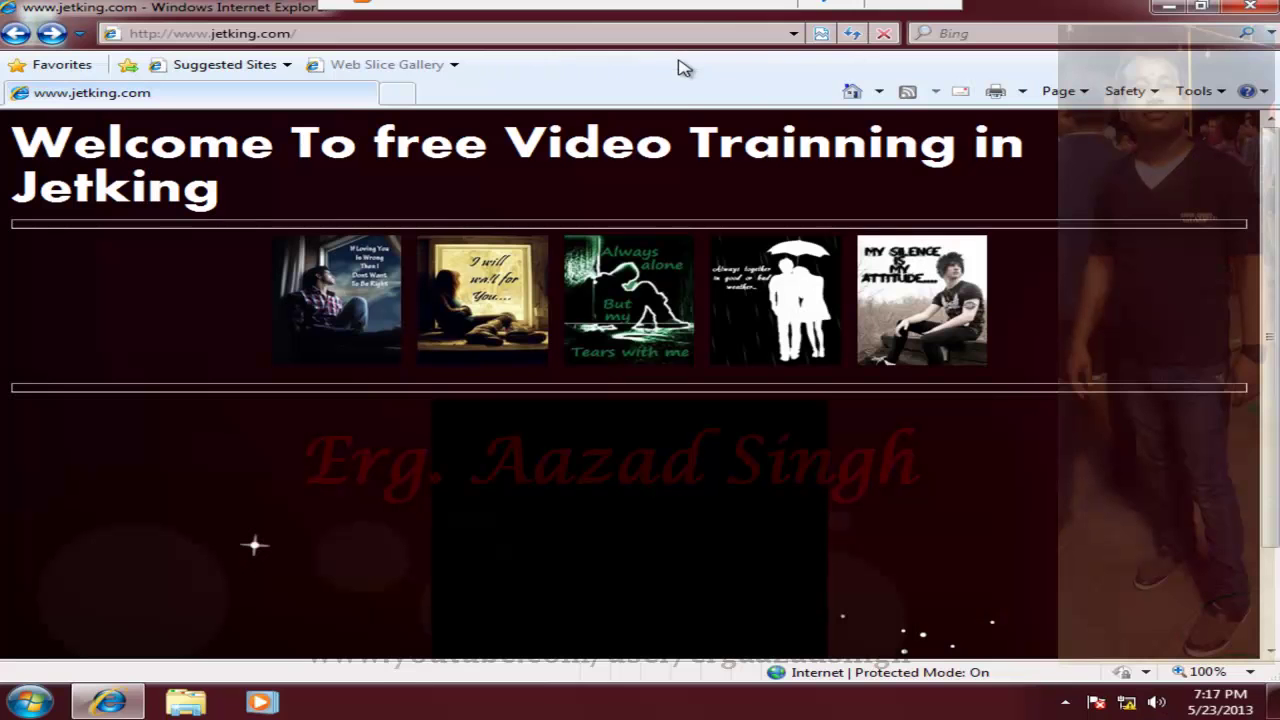
left_click(857, 37)
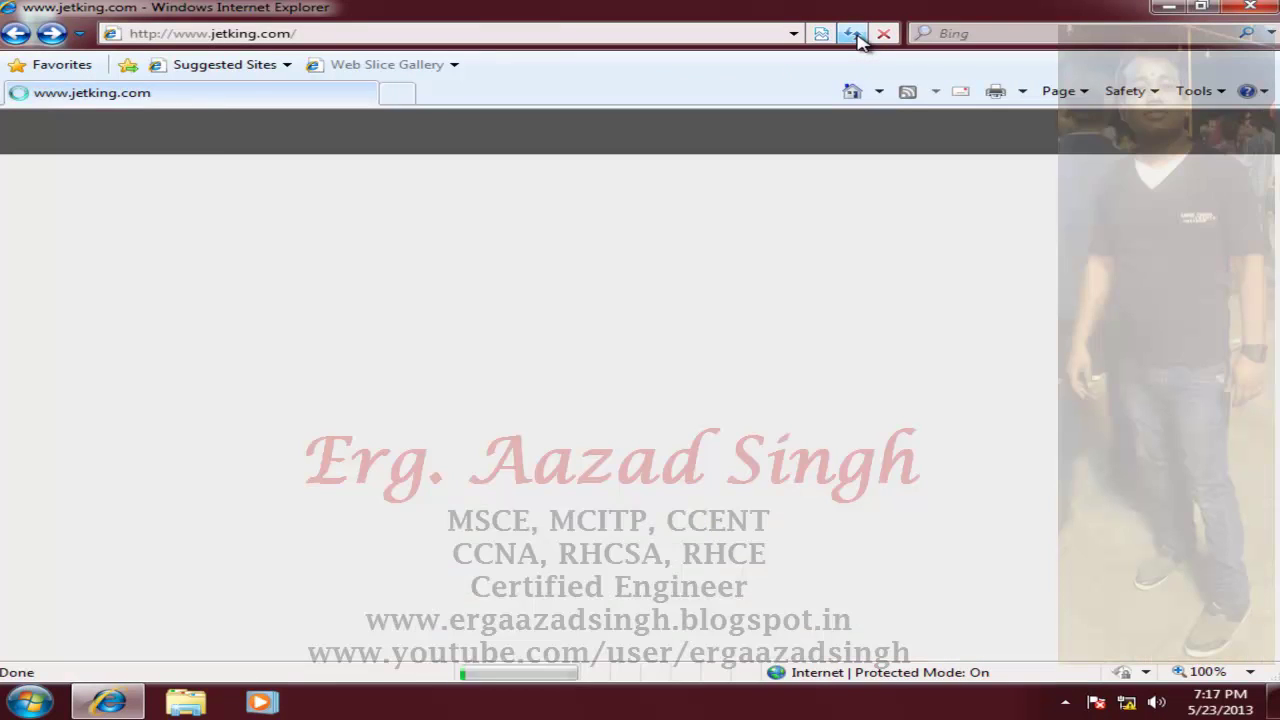
left_click(857, 37)
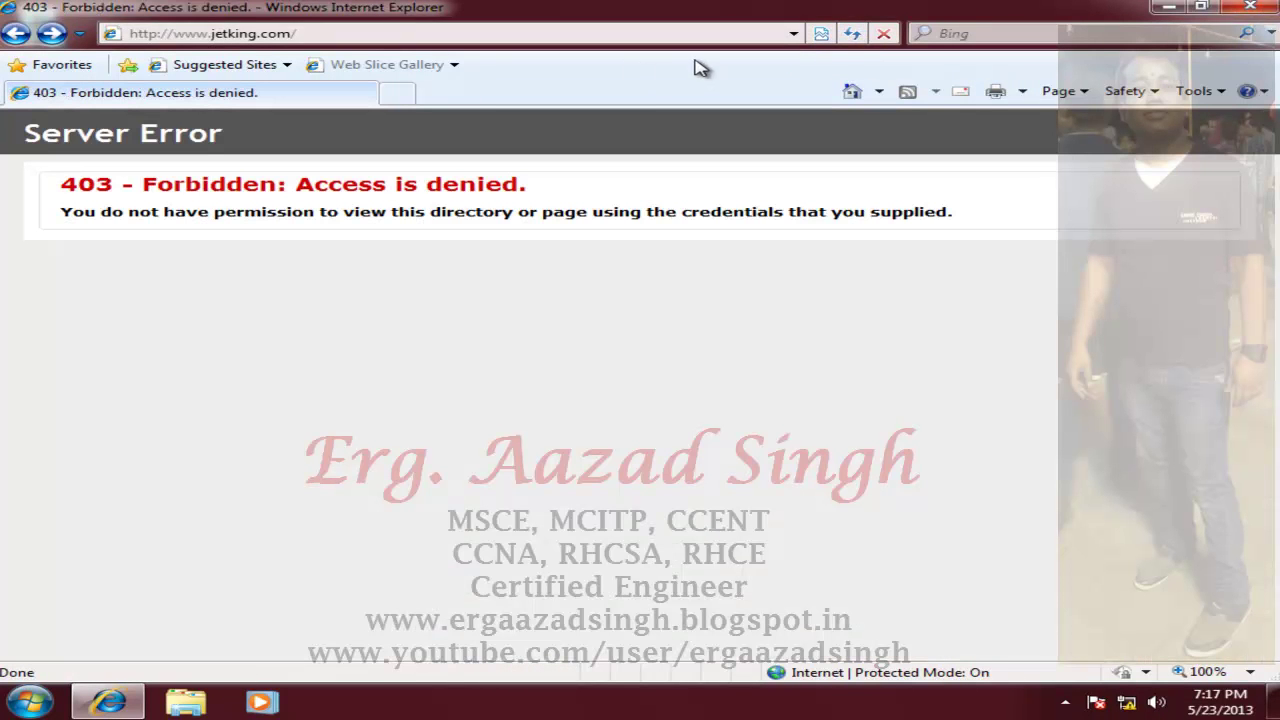
left_click(658, 35)
key("Return")
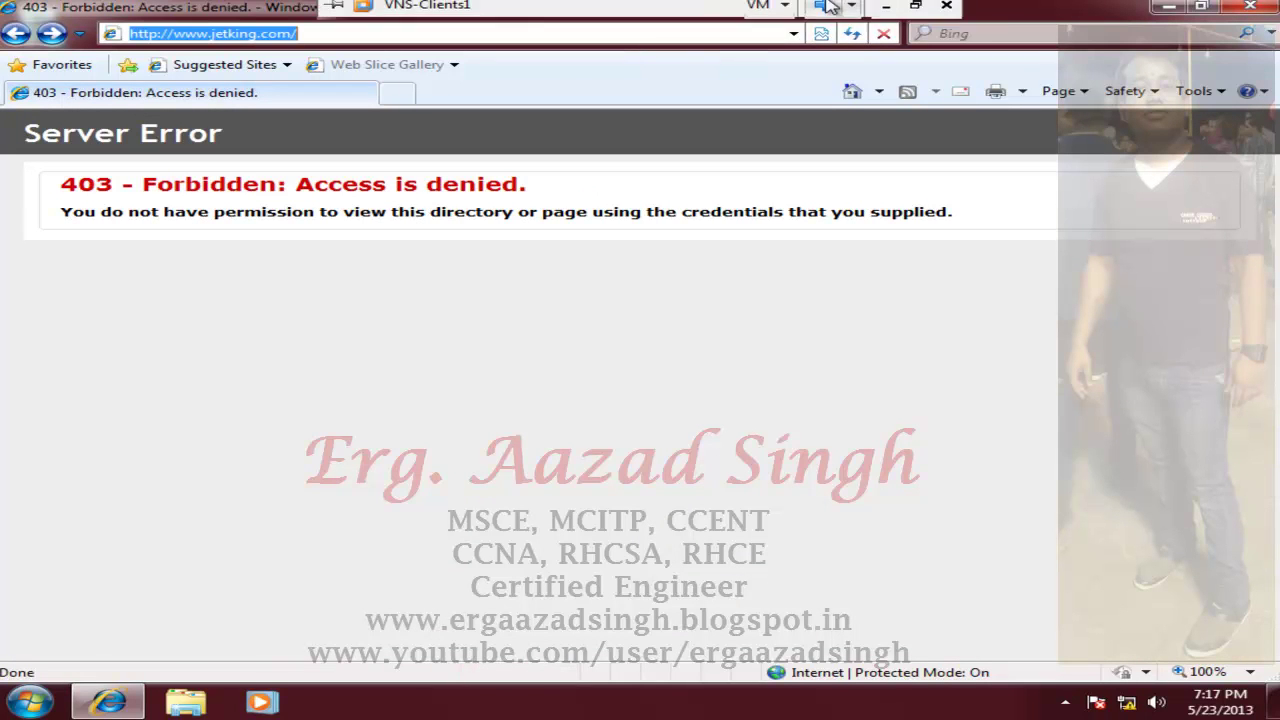
Step: Switch to the VNS-MEM1-2K8 virtual machine and test the site in Firefox by opening the suggested 192.168.10.253 address for jetking
left_click(850, 11)
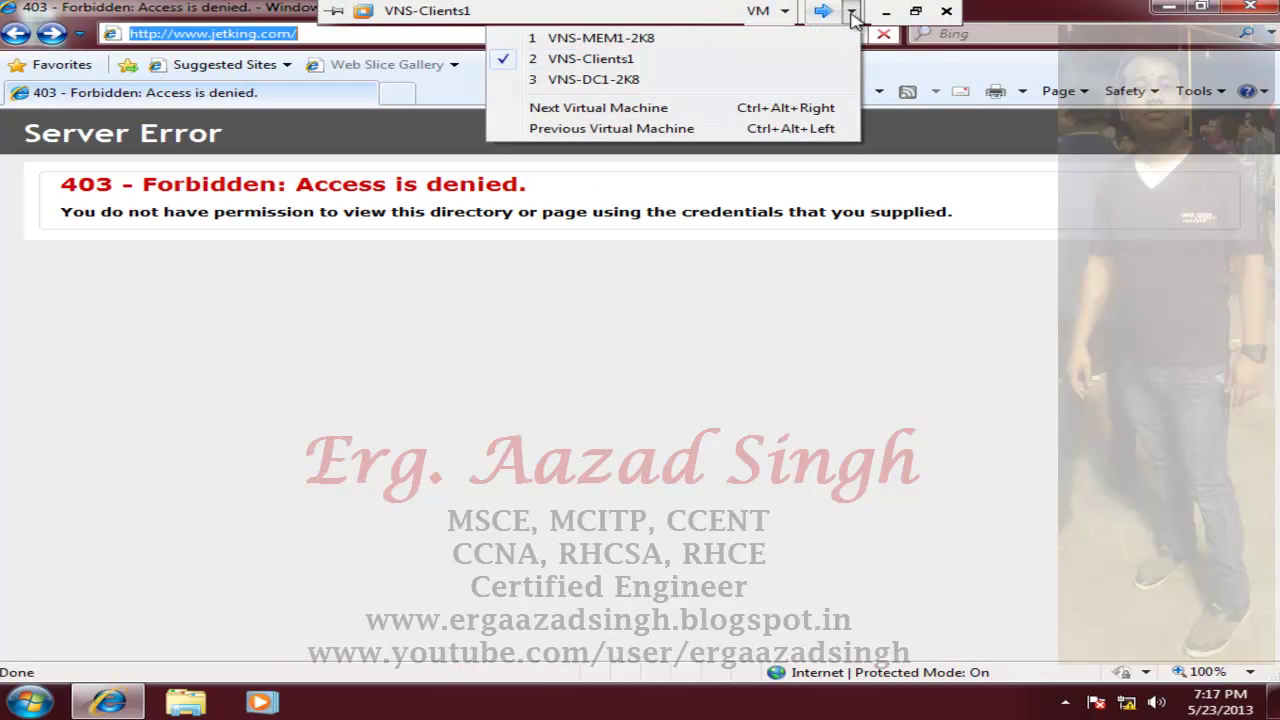
left_click(645, 40)
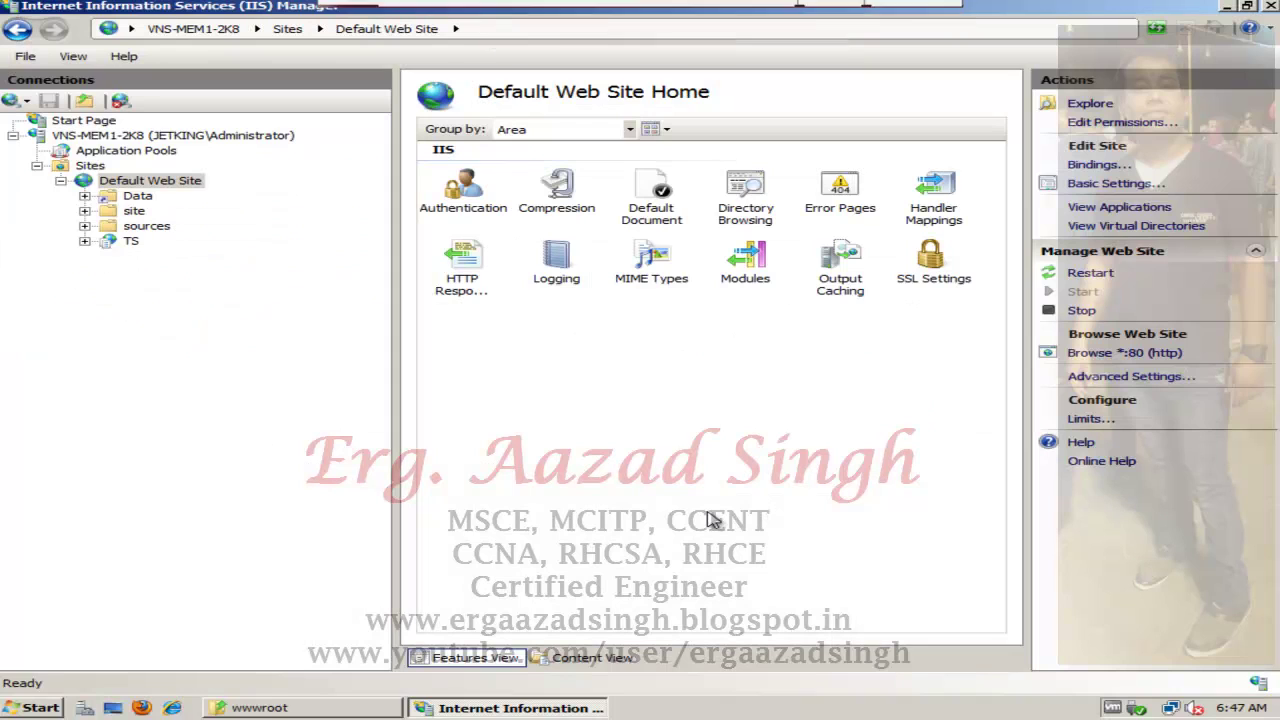
left_click(142, 708)
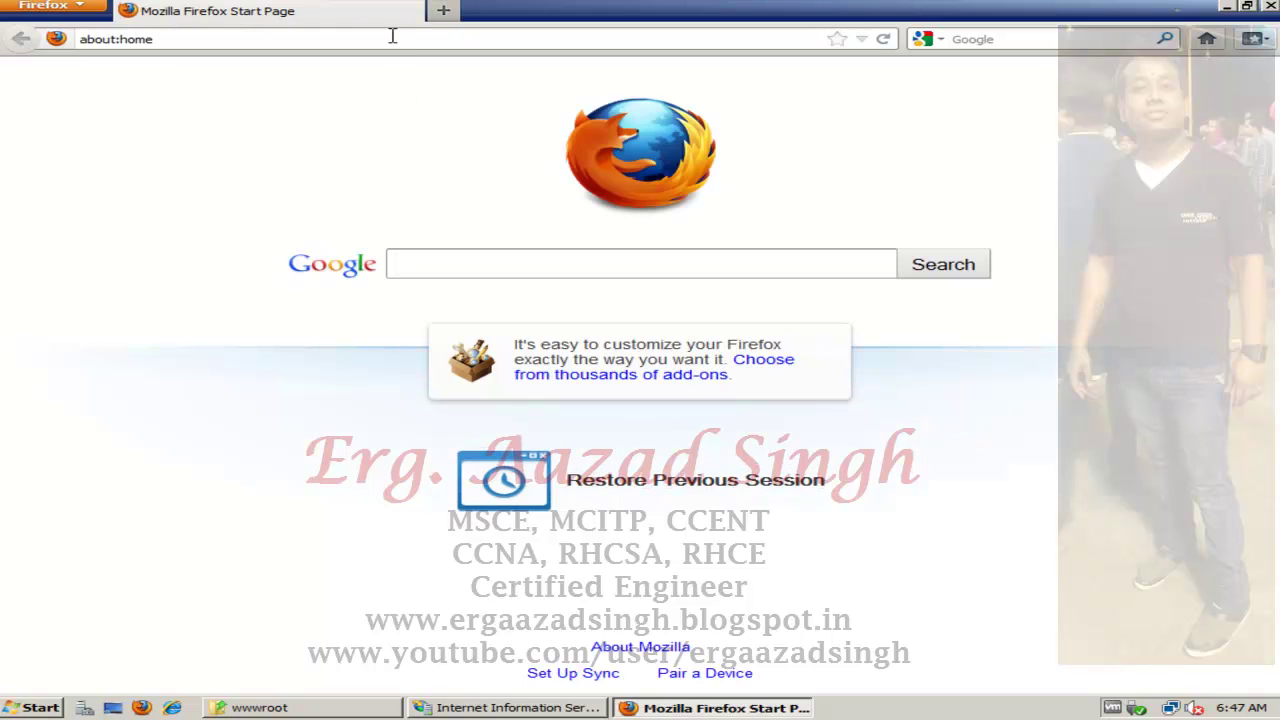
left_click(393, 36)
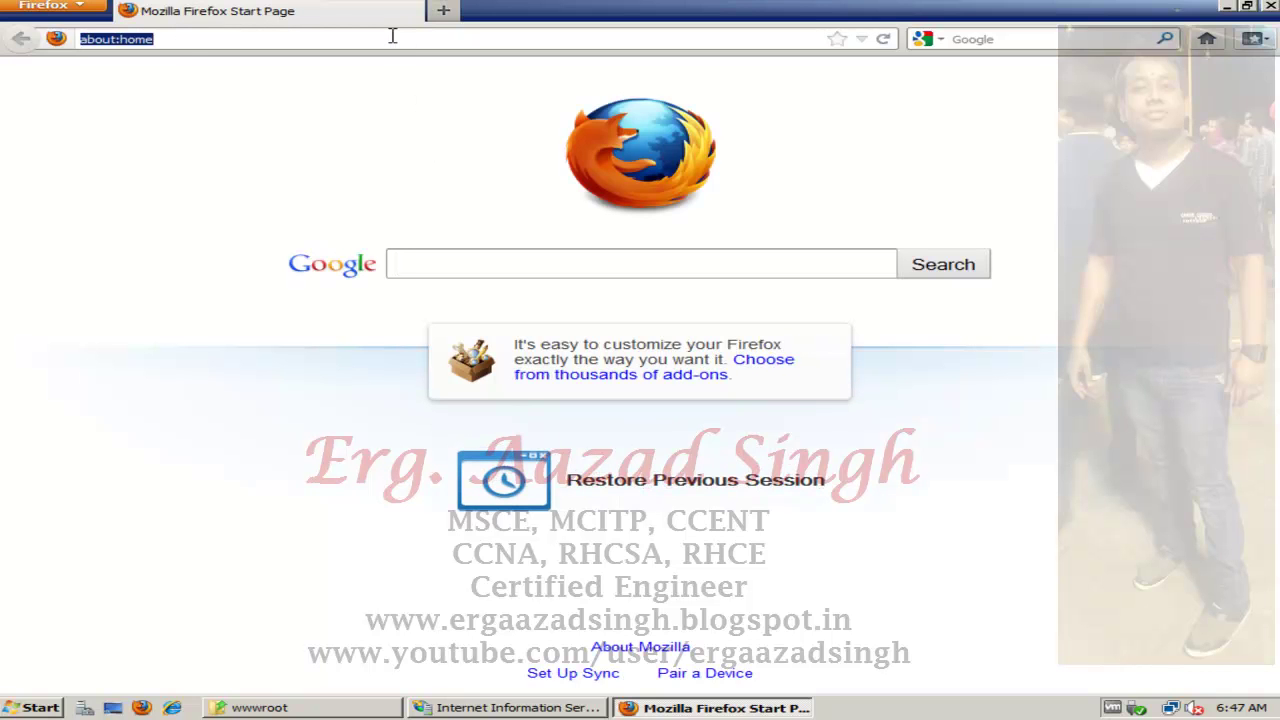
type("jetking")
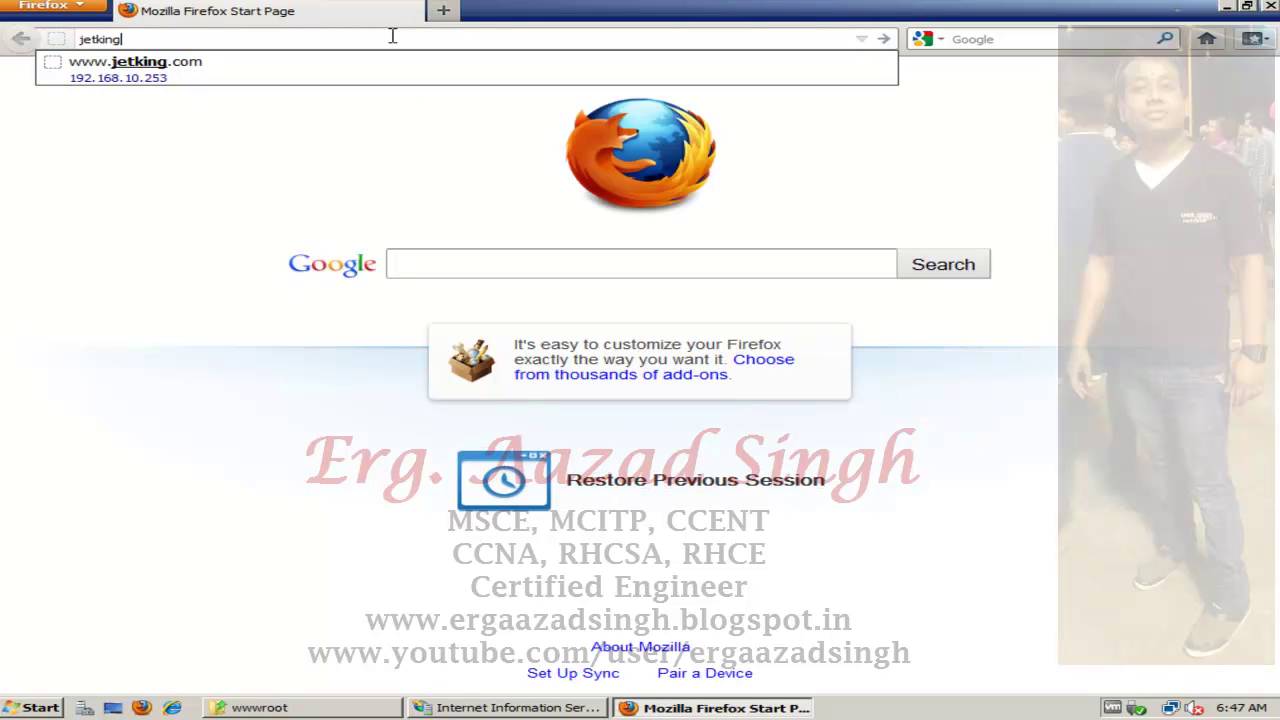
key("Down")
key("Return")
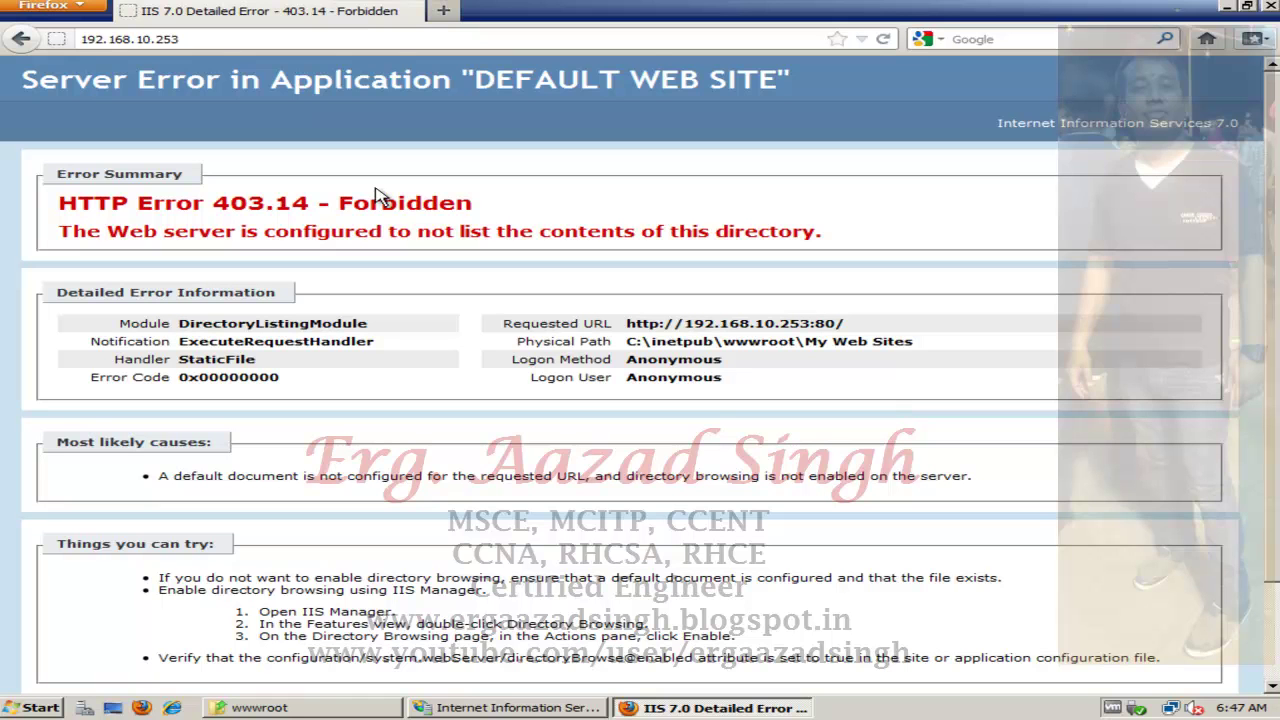
Step: In IIS Manager's advanced settings for Default Web Site, replace the drive at the start of the physical path with %systemroot%
left_click(446, 710)
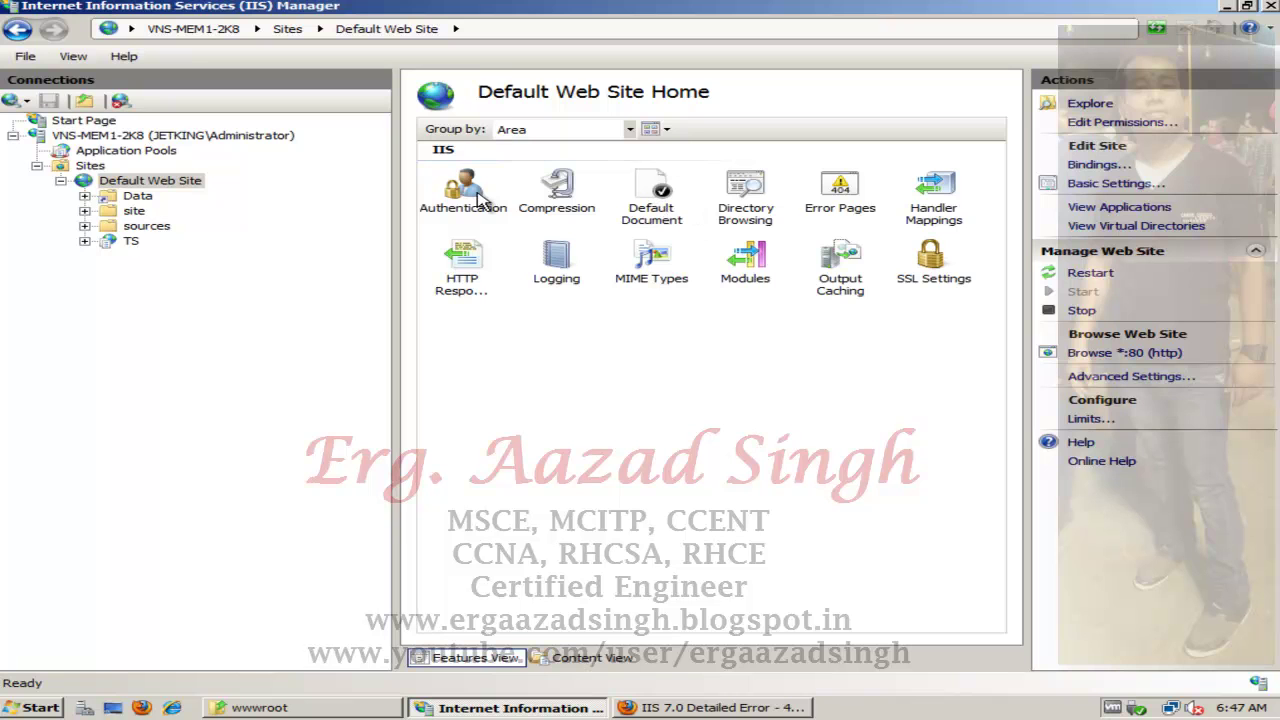
right_click(184, 187)
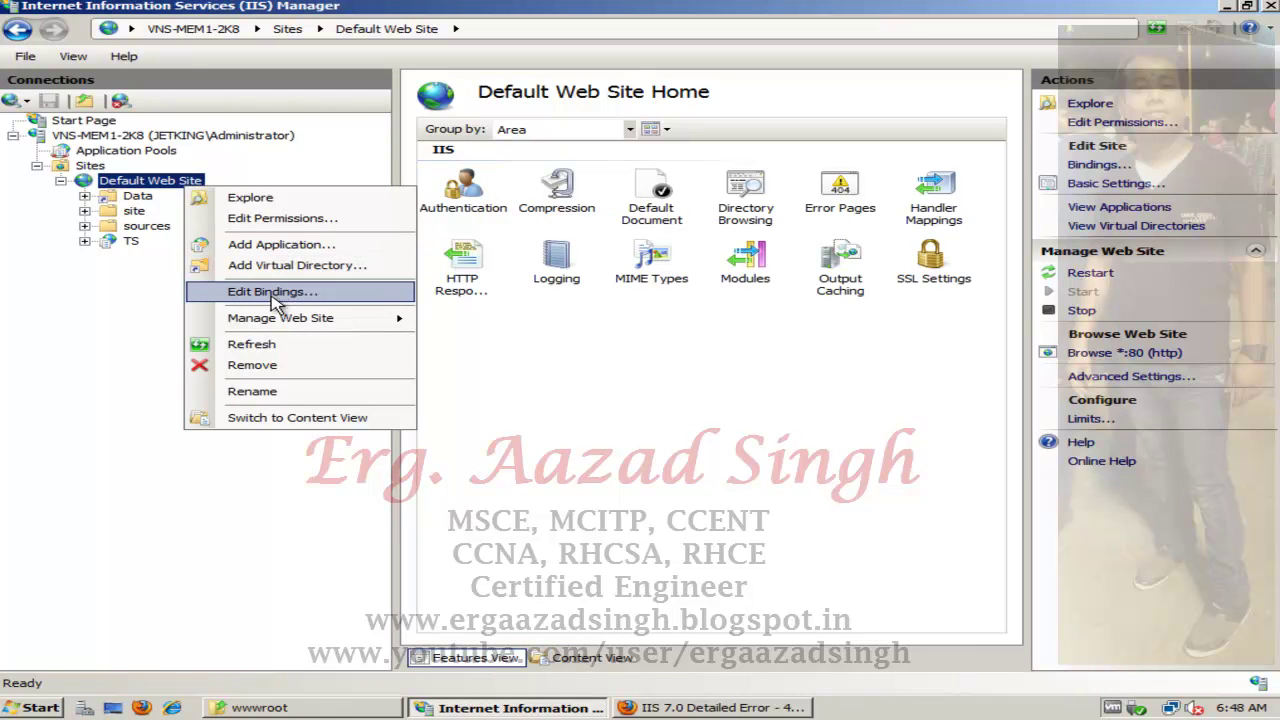
mouse_move(290, 320)
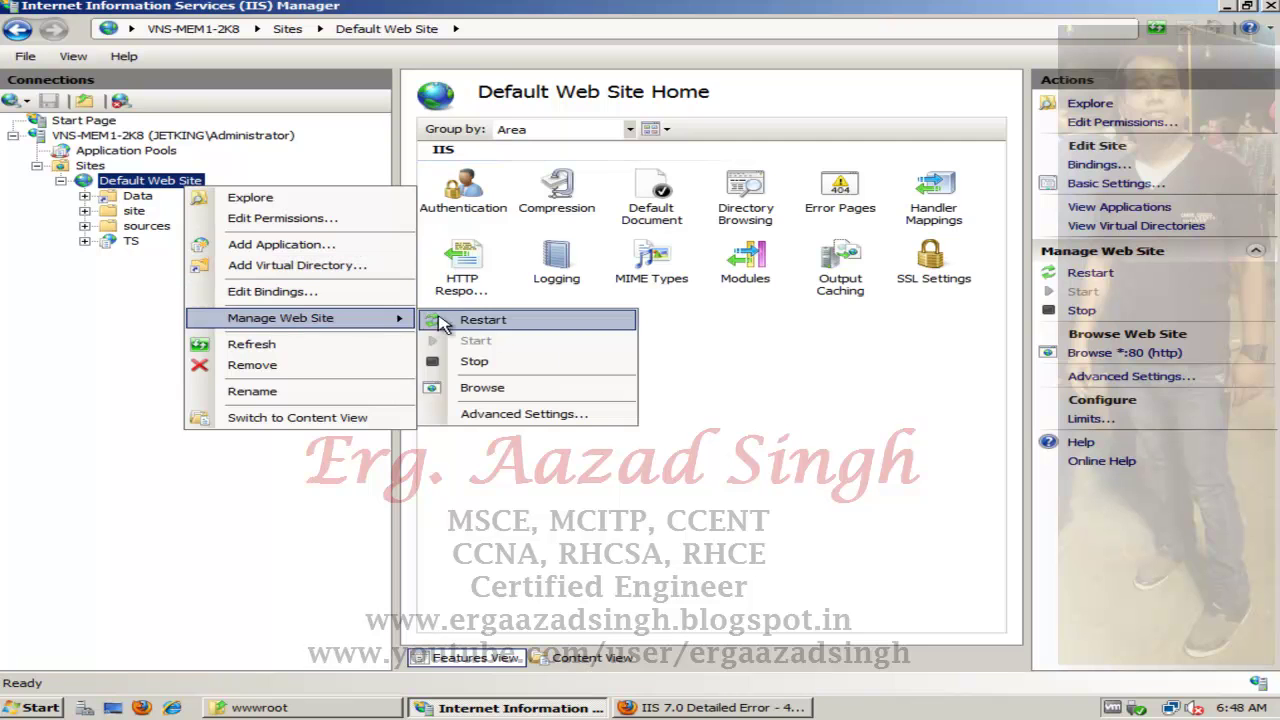
left_click(500, 418)
left_click(711, 208)
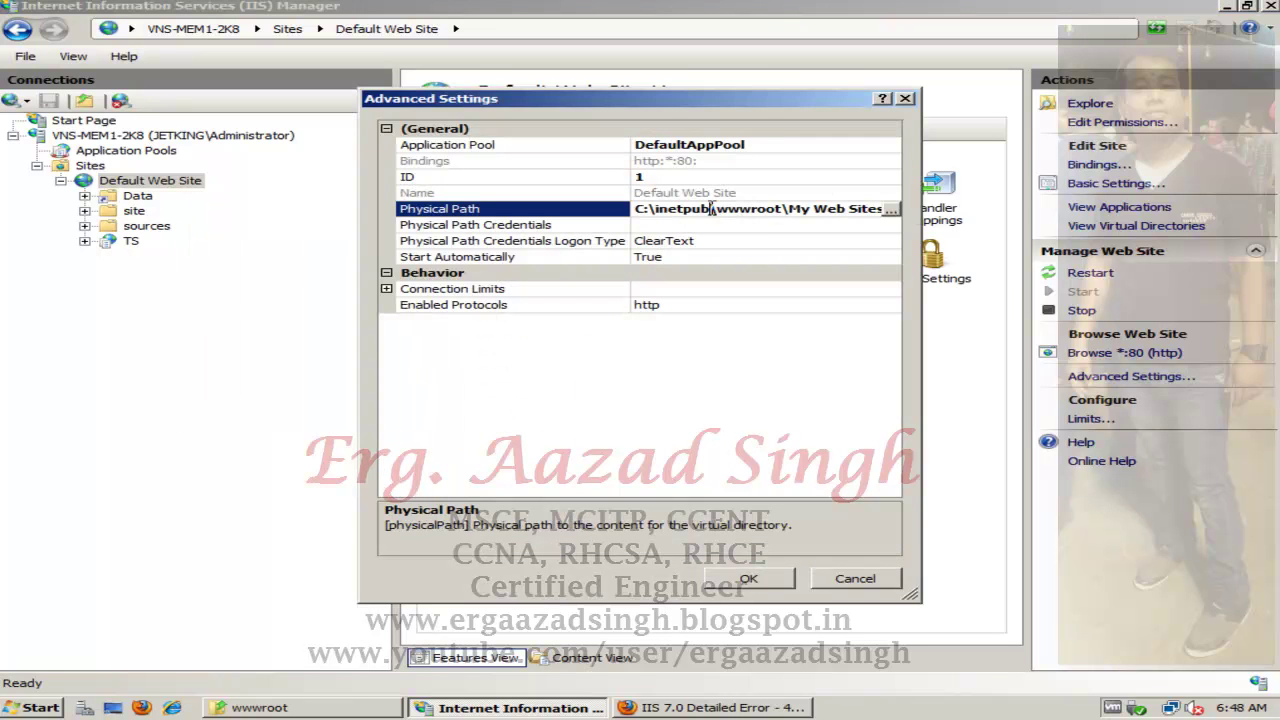
key("BackSpace")
key("BackSpace")
type("%%")
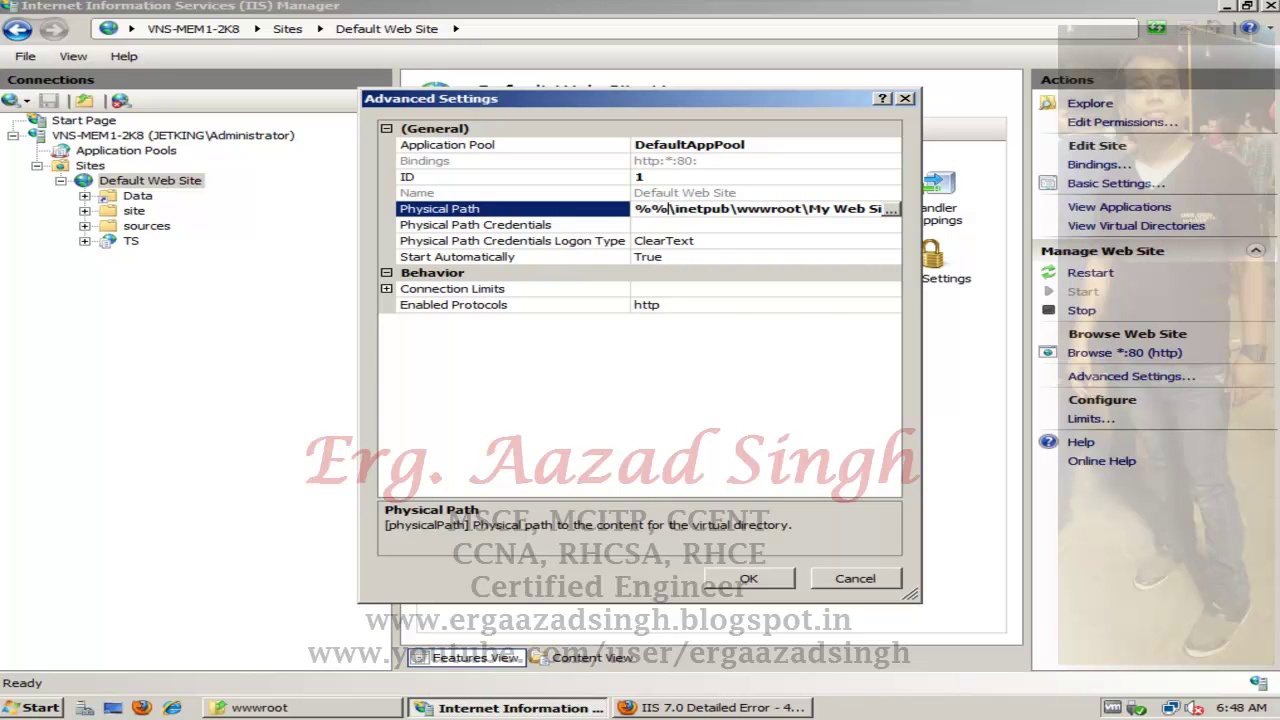
type("syst")
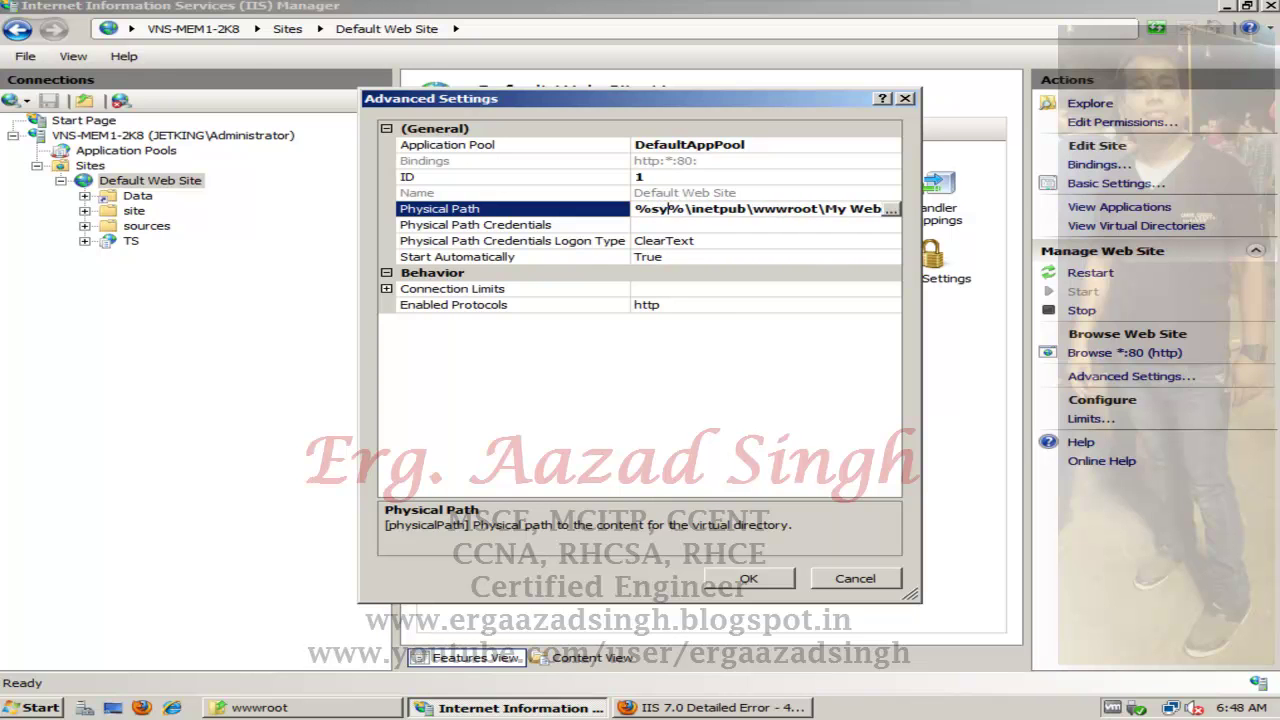
type("emroot")
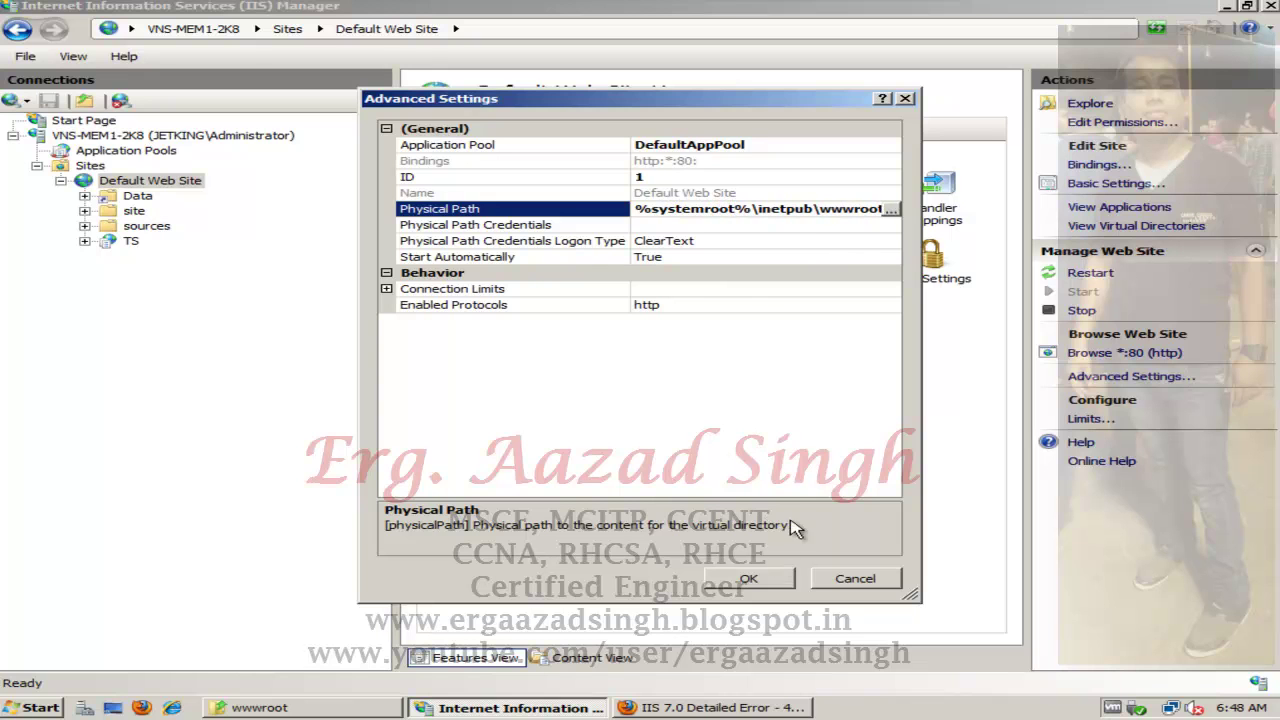
Step: Dismiss the folder browser without choosing a folder and extend the physical path to end in \My Web Sites\site
left_click(893, 226)
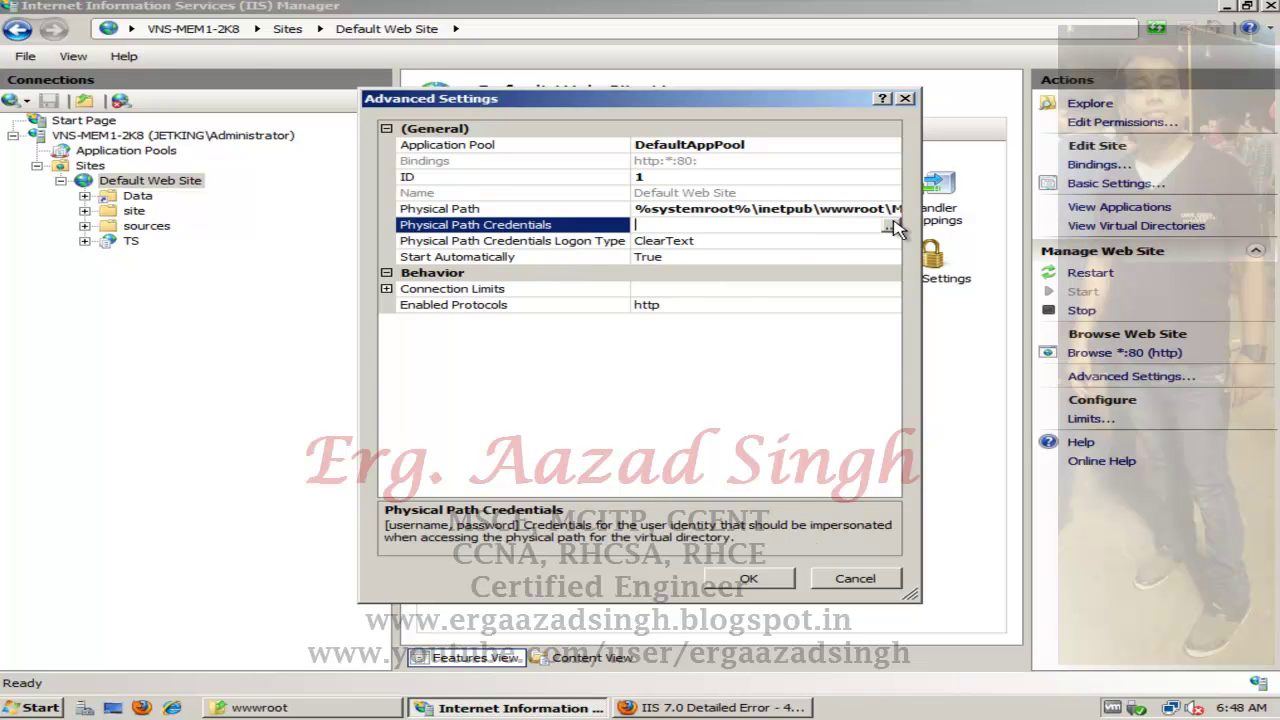
left_click(895, 211)
left_click(893, 211)
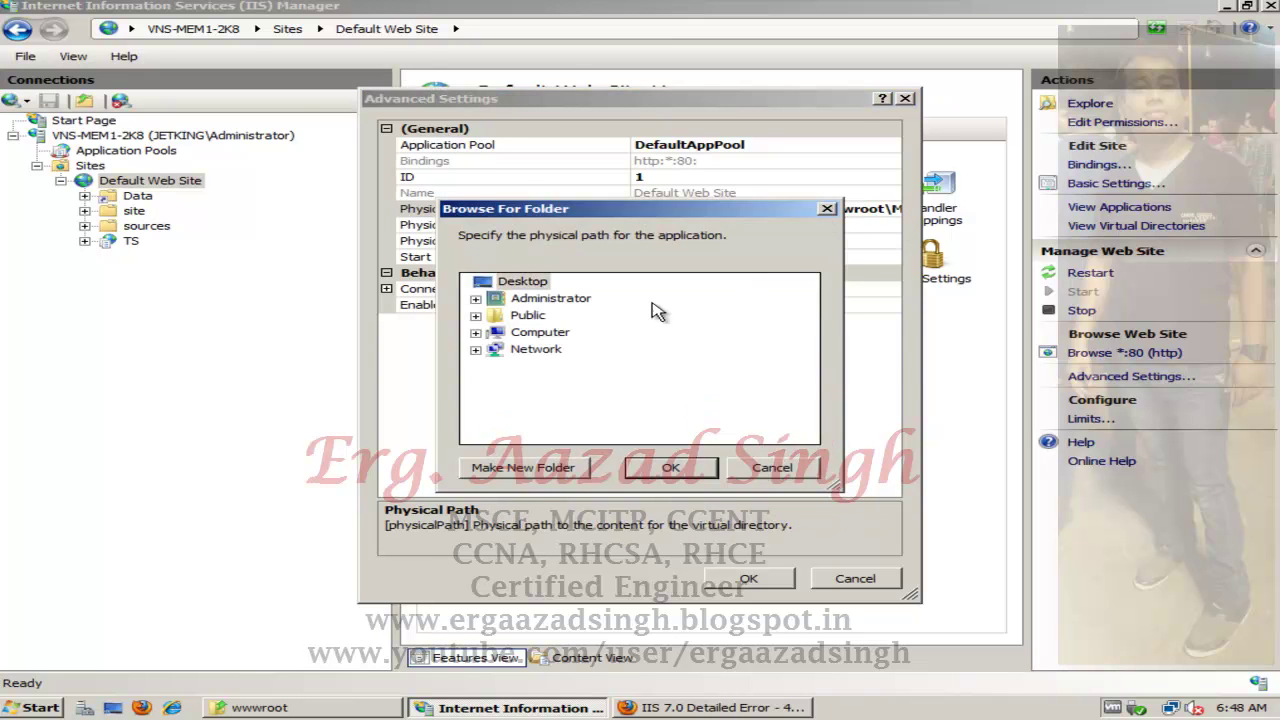
left_click(760, 468)
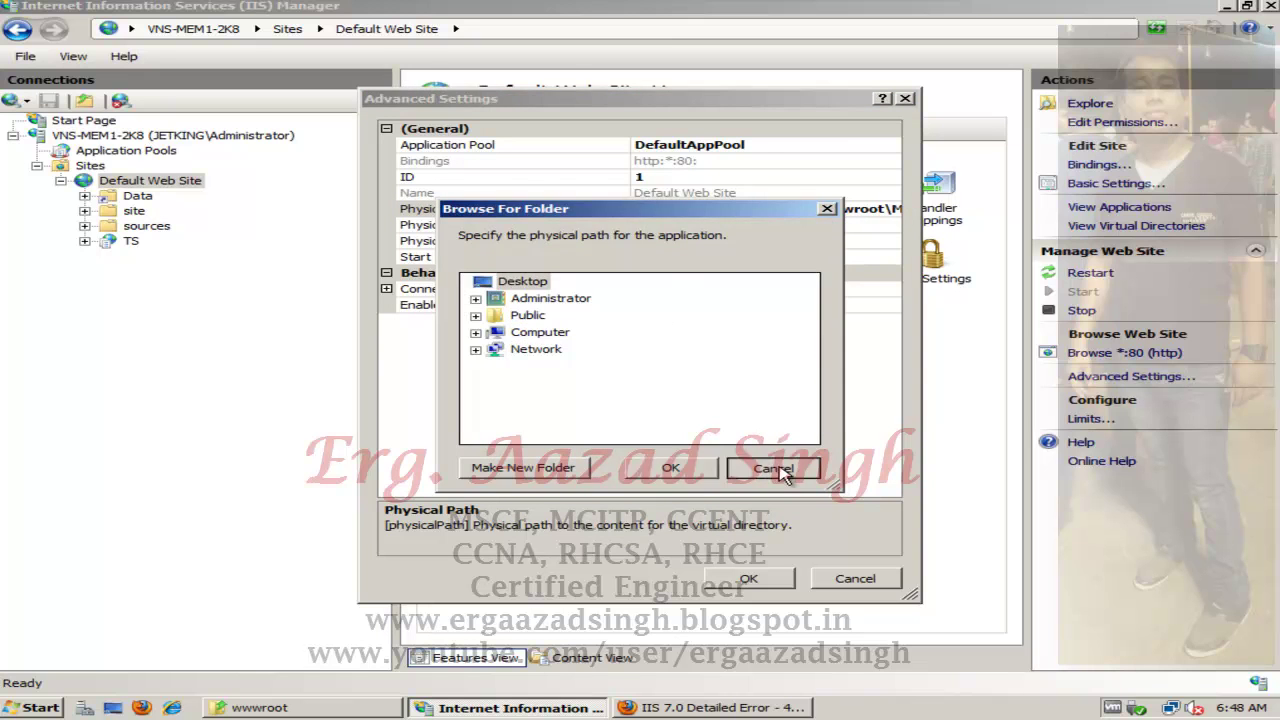
type("\\My Web Sites\\")
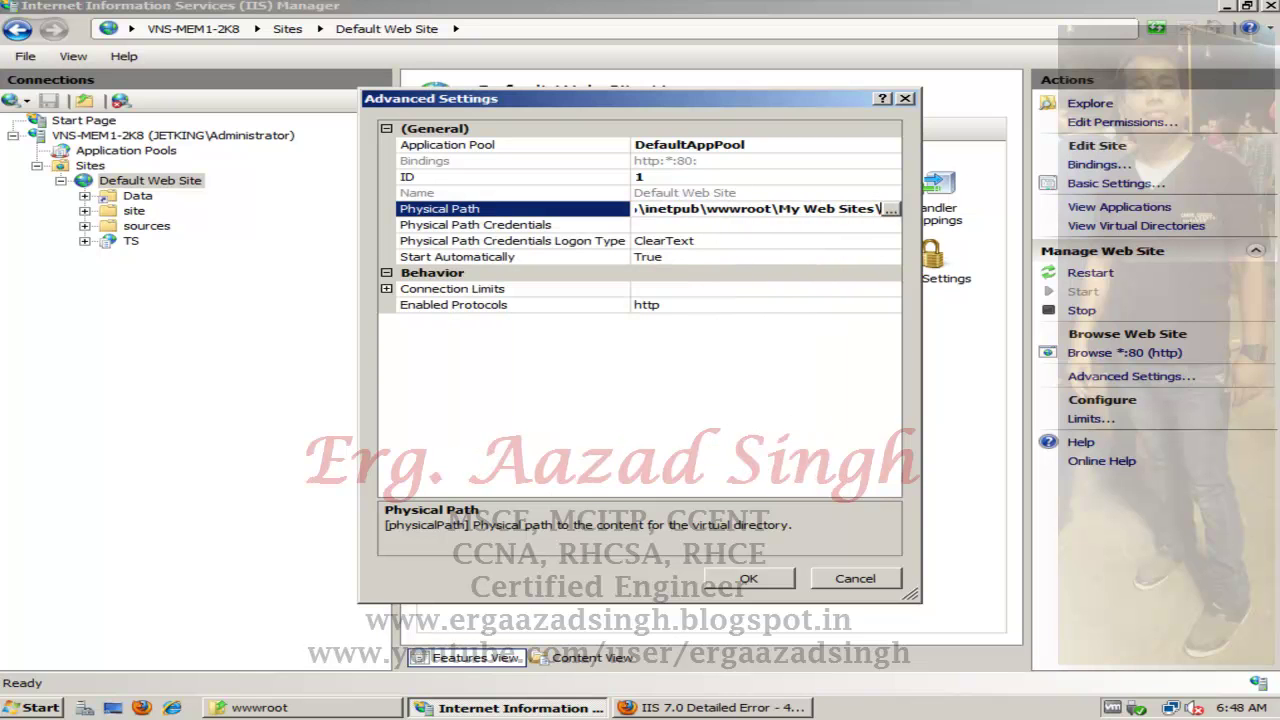
type("site")
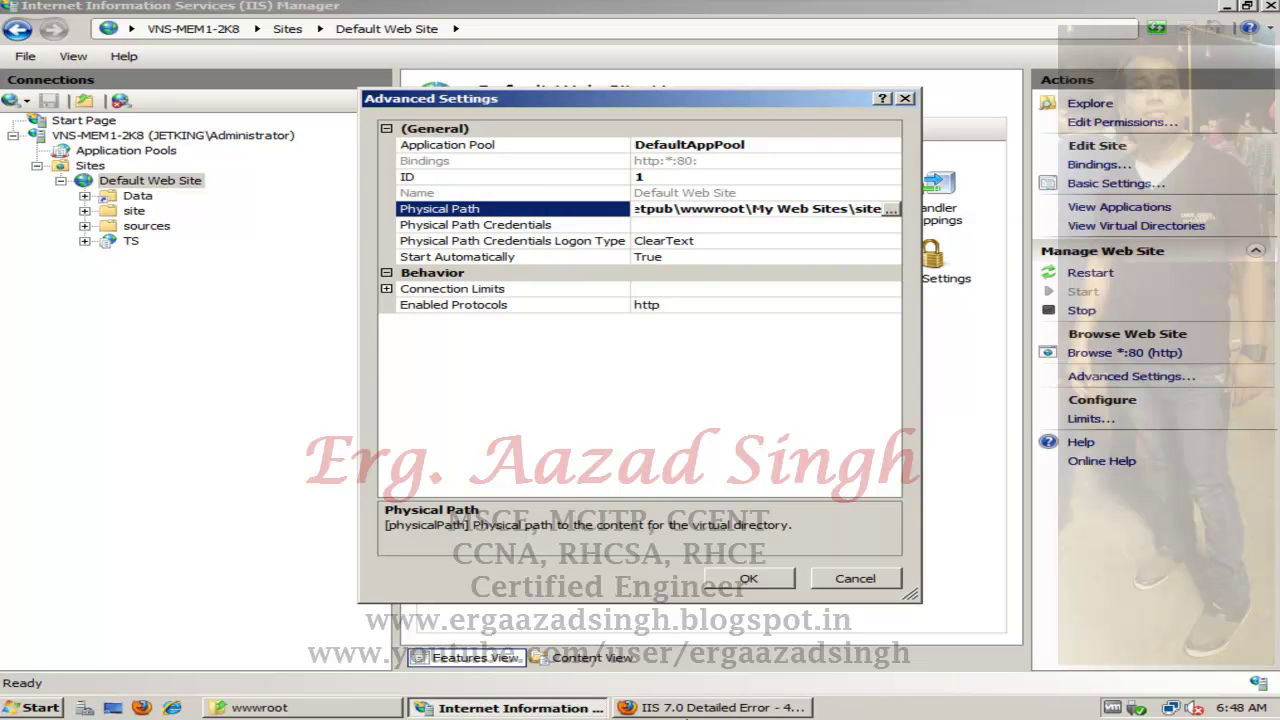
Step: Check the contents of the My Web Sites folder in Explorer, then apply the edited advanced settings in IIS Manager
left_click(240, 708)
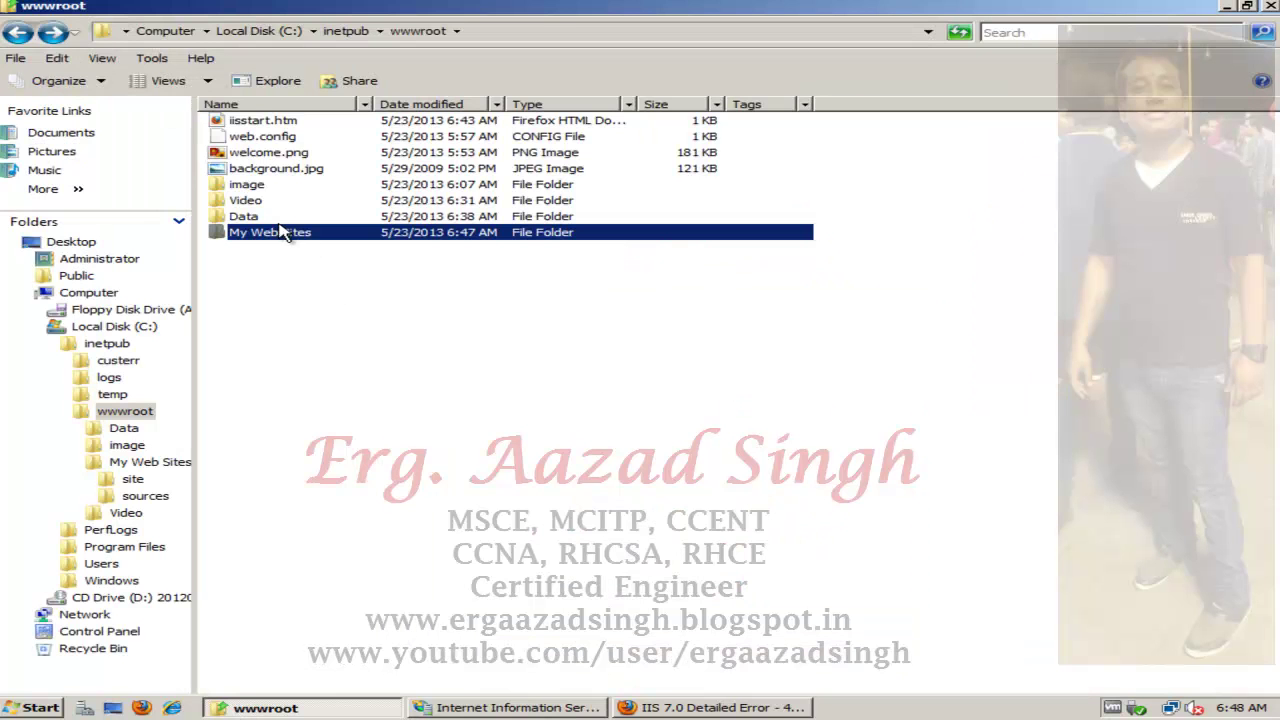
double_click(270, 232)
left_click(668, 710)
left_click(528, 710)
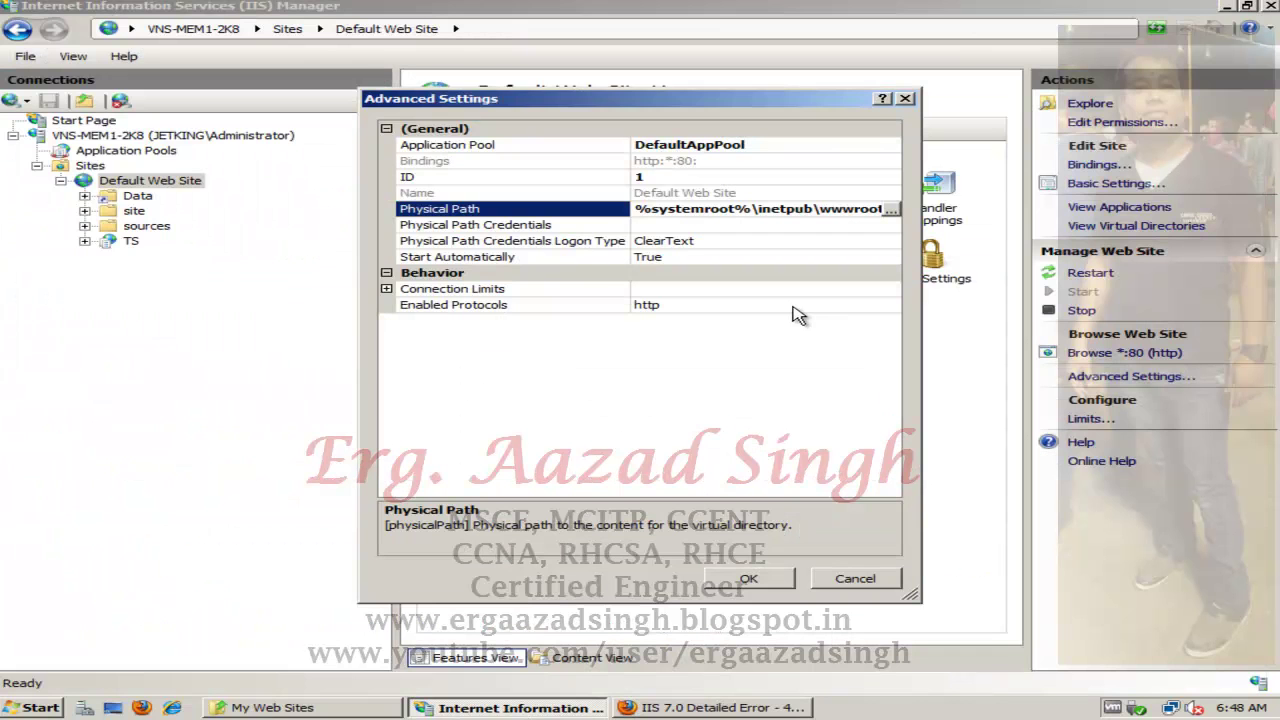
left_click(775, 578)
left_click(826, 412)
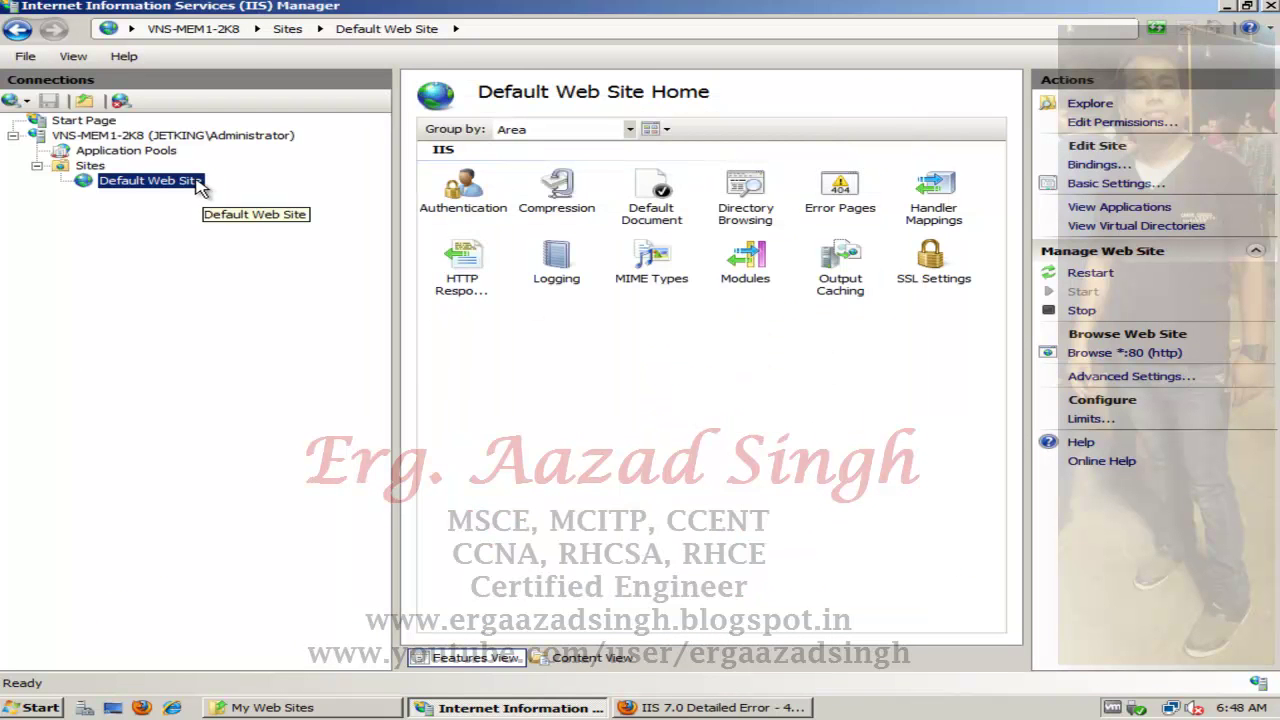
Step: Reopen the advanced settings of Default Web Site and bring up the folder browser for its physical path
right_click(199, 187)
mouse_move(290, 312)
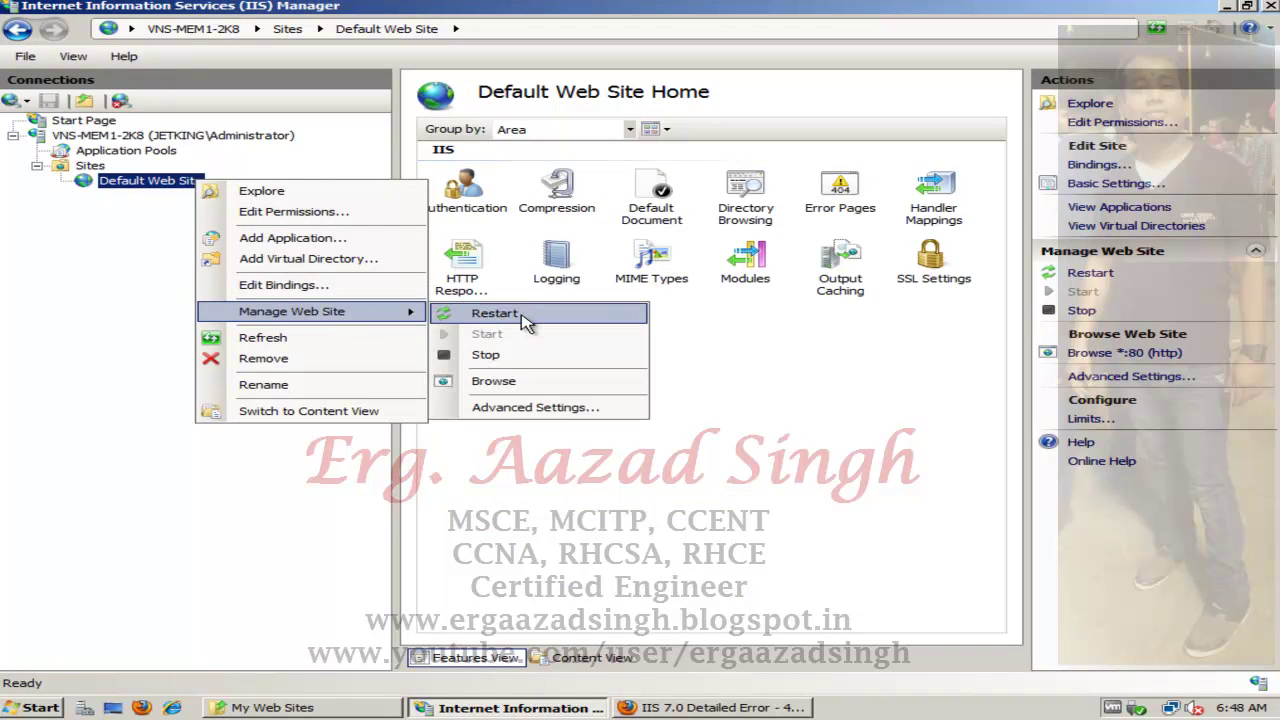
left_click(530, 407)
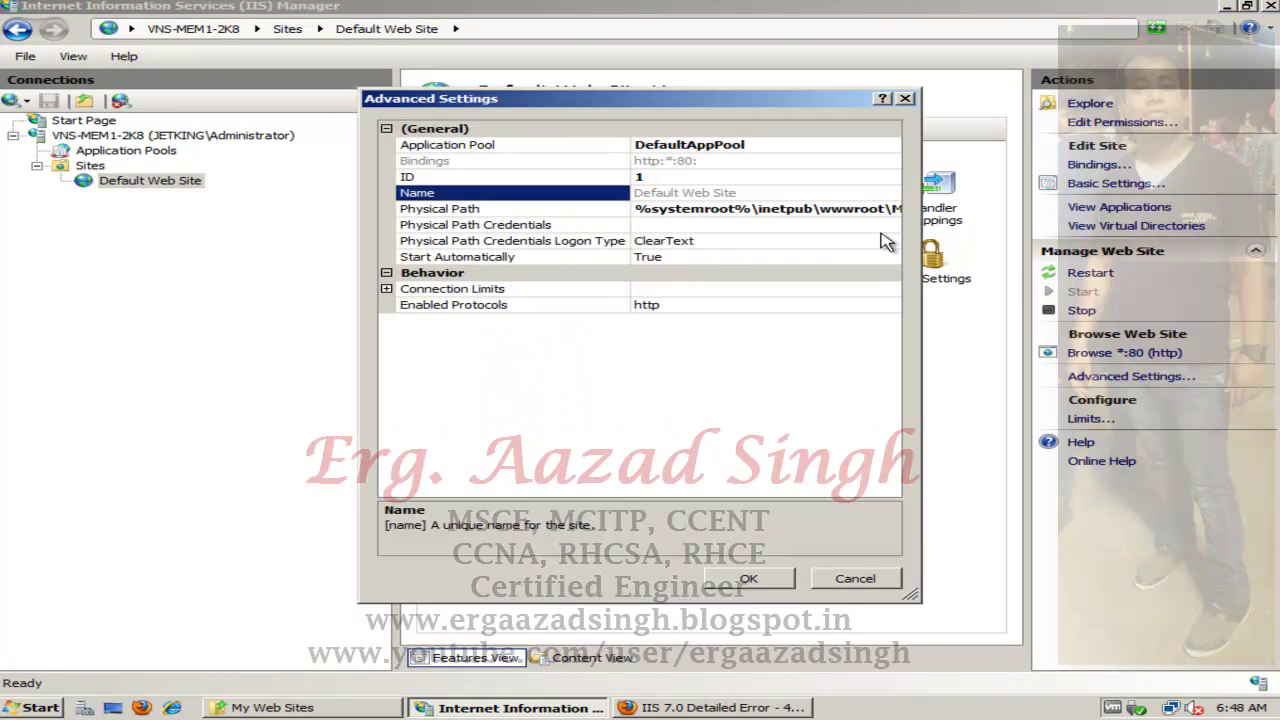
left_click(732, 206)
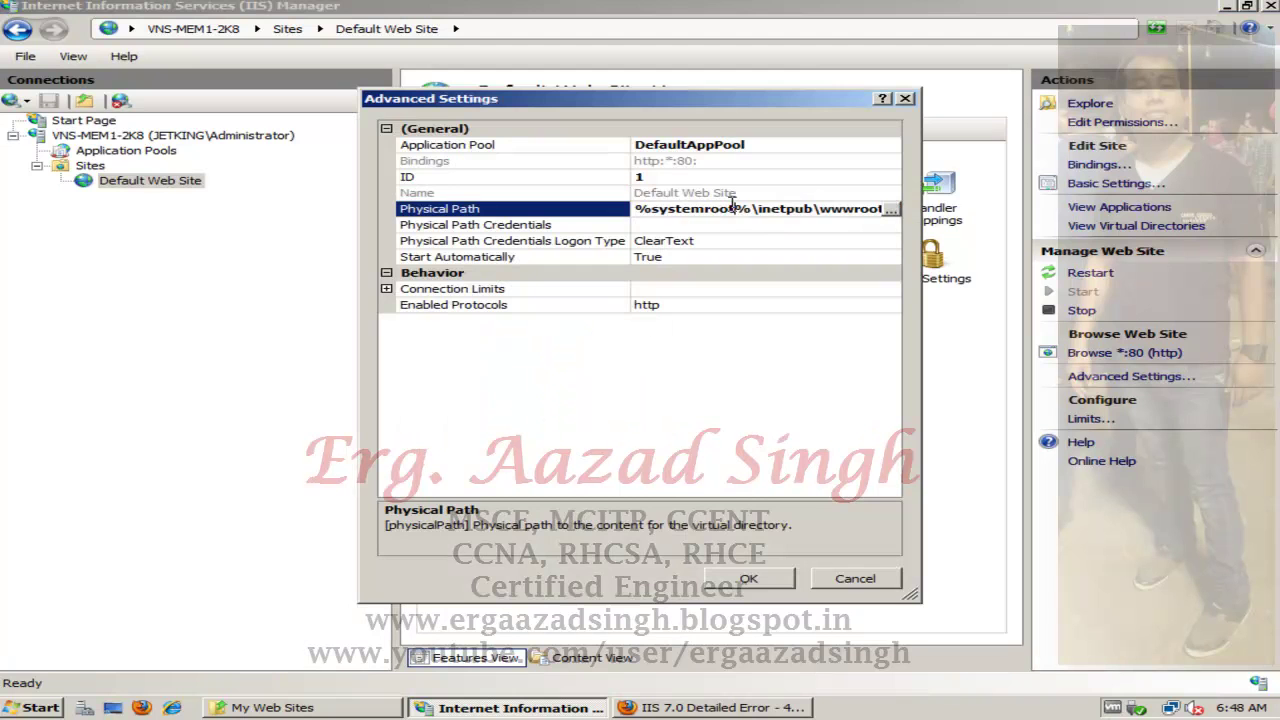
type("\\My Web Sites\\site")
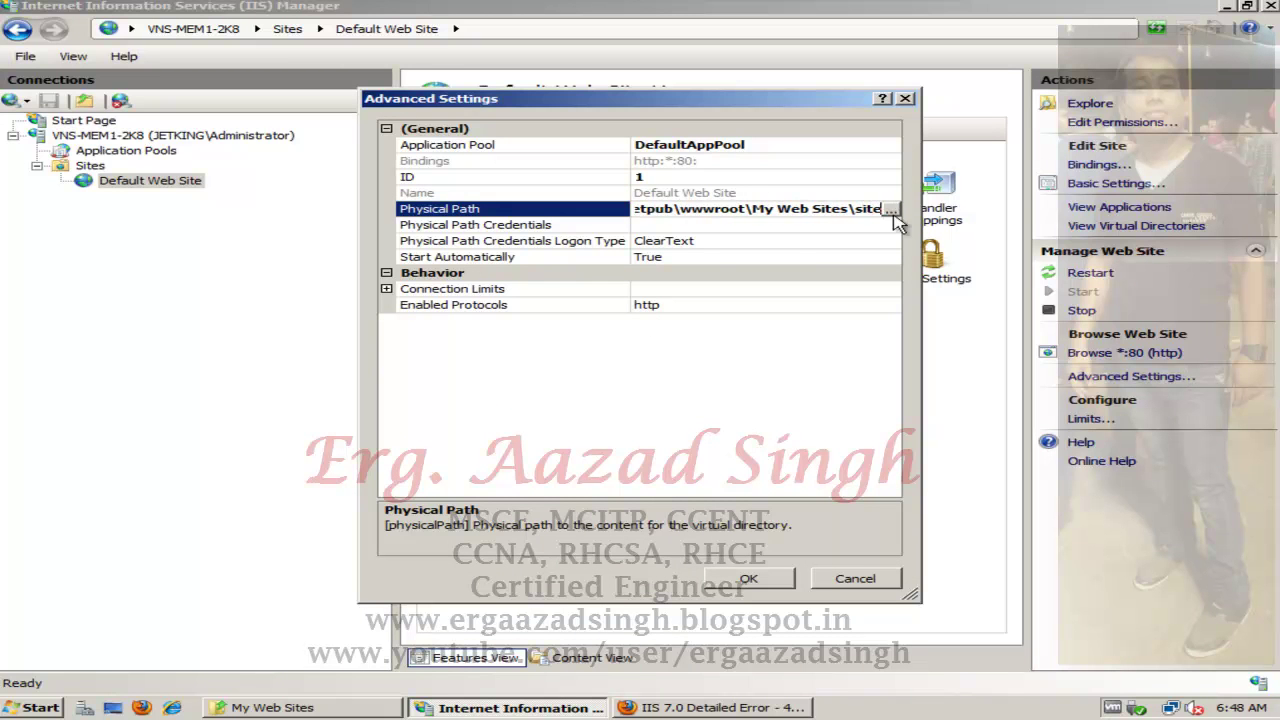
left_click(891, 209)
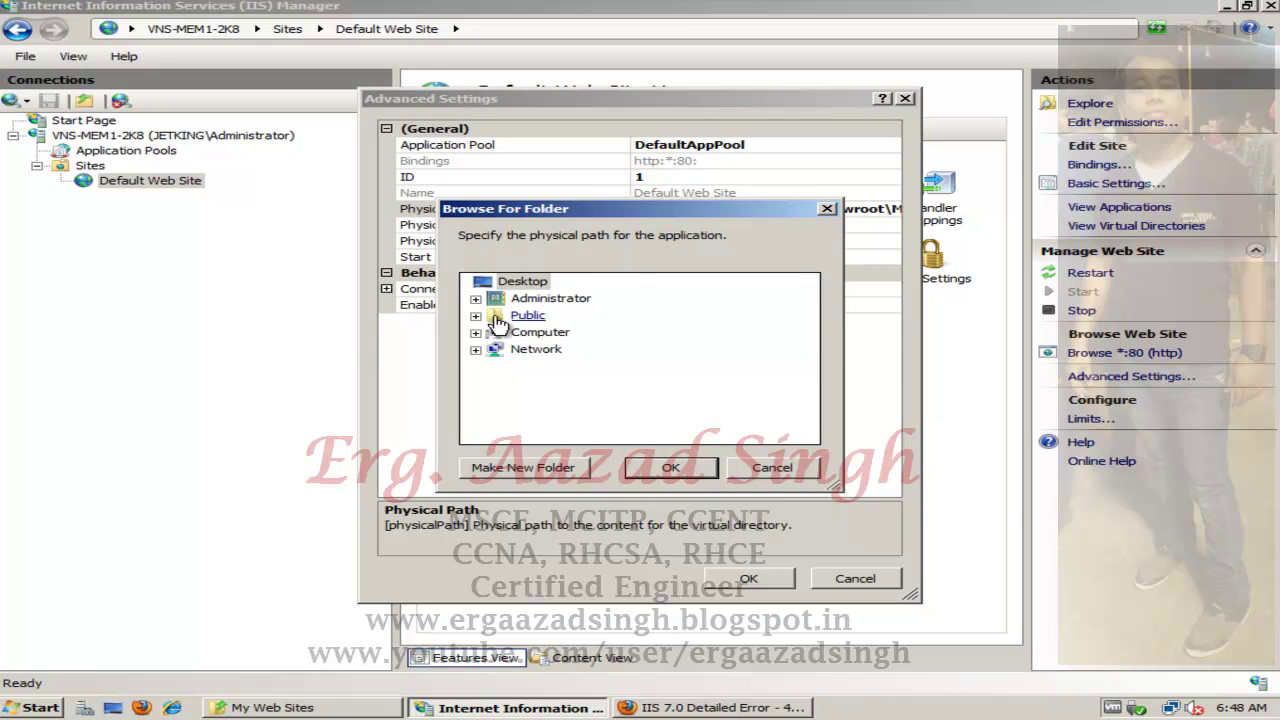
Step: Choose C:\inetpub\wwwroot\My Web Sites\site as the site's physical path and apply the advanced settings
left_click(522, 338)
double_click(522, 338)
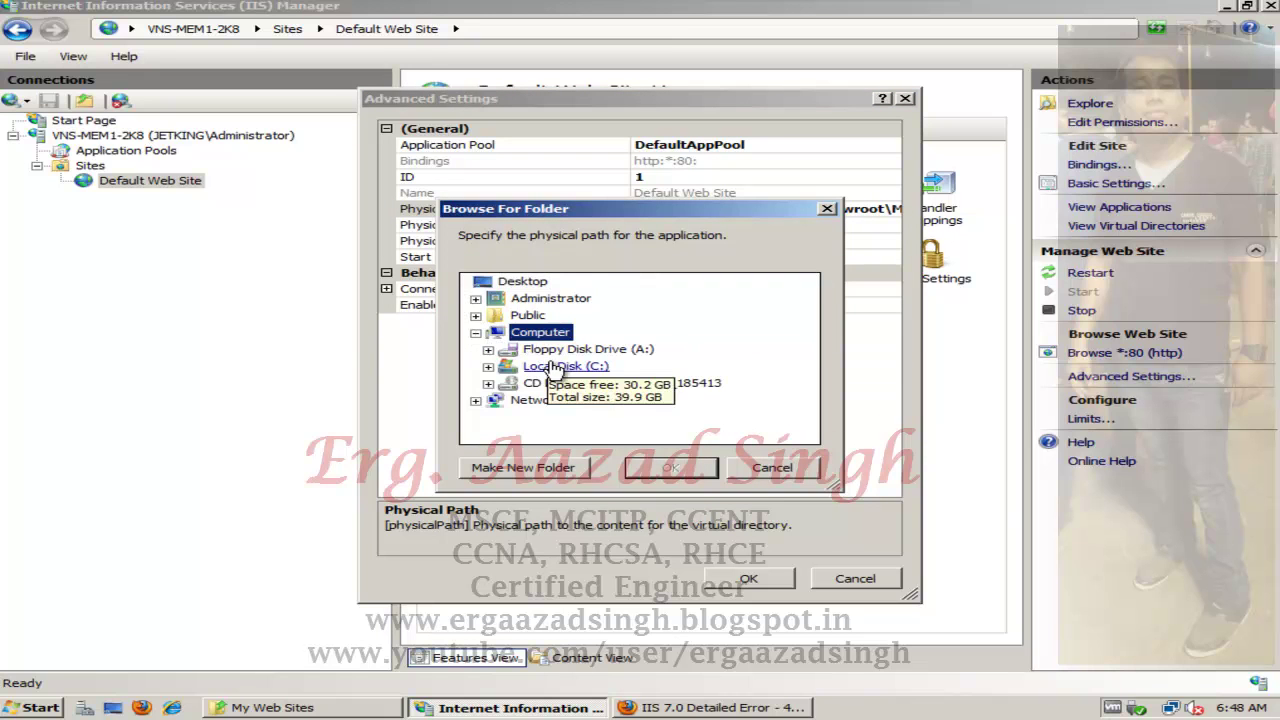
double_click(560, 366)
double_click(558, 366)
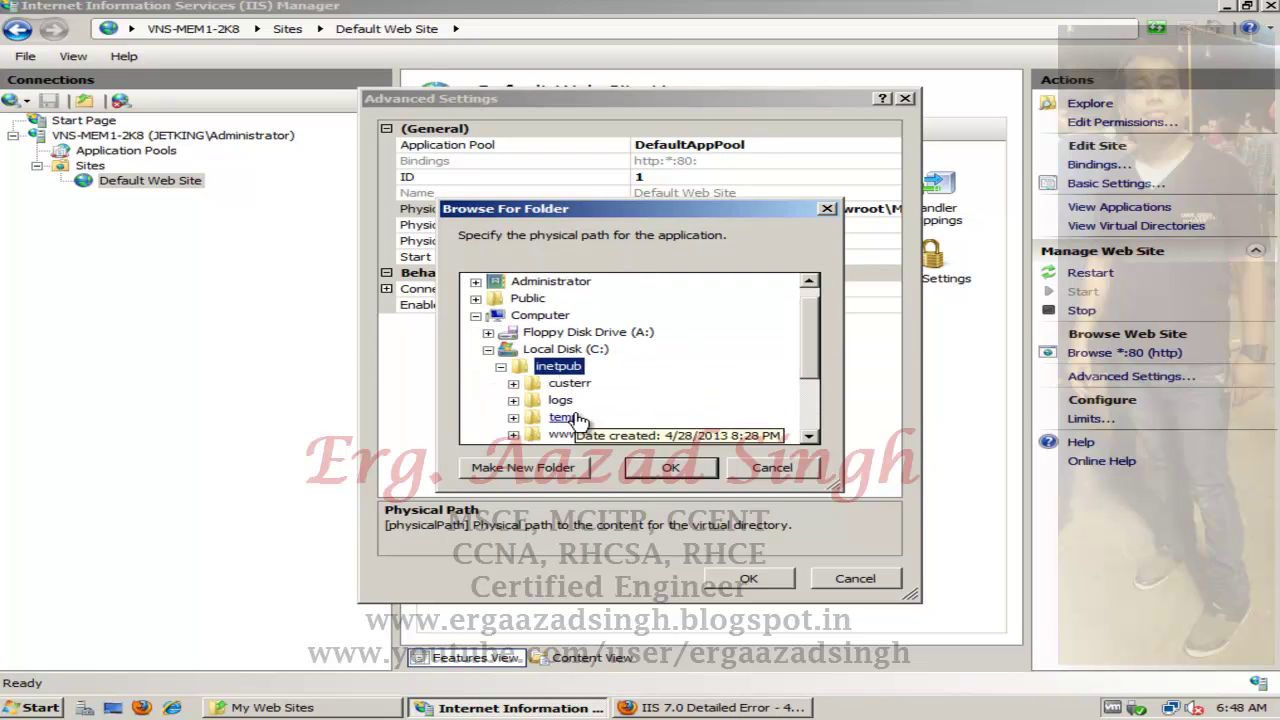
double_click(585, 434)
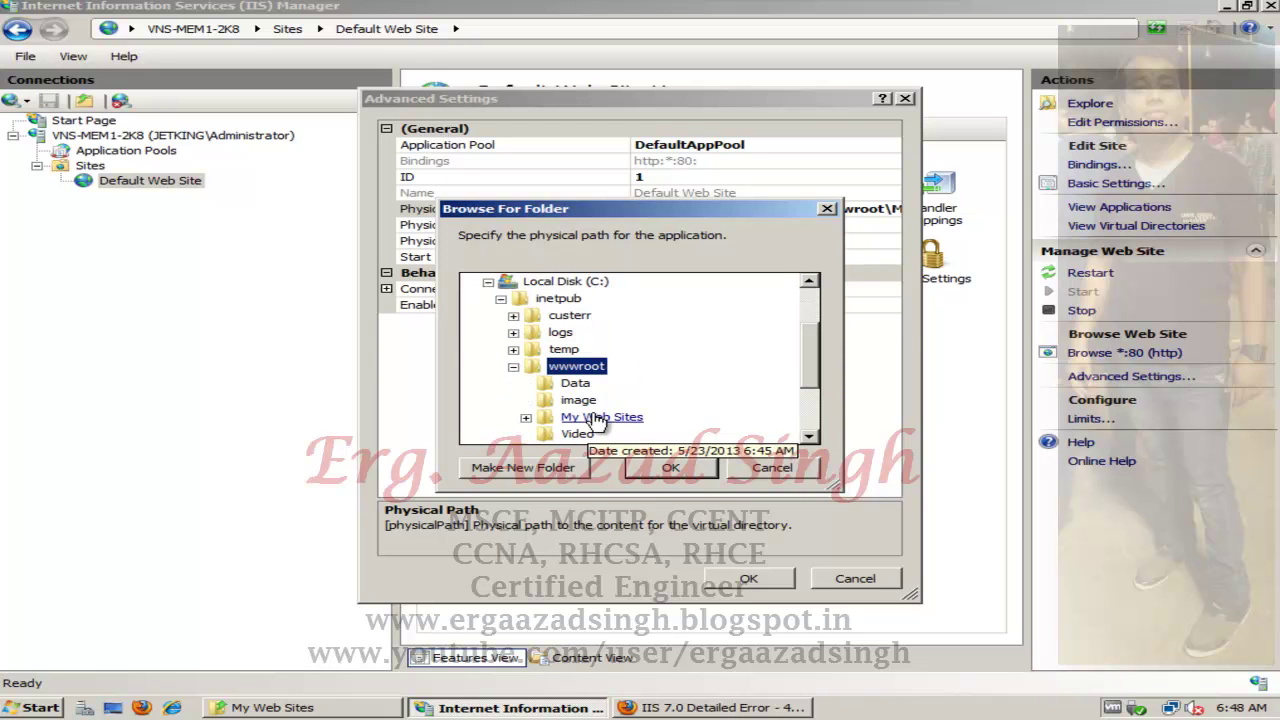
double_click(595, 416)
double_click(588, 418)
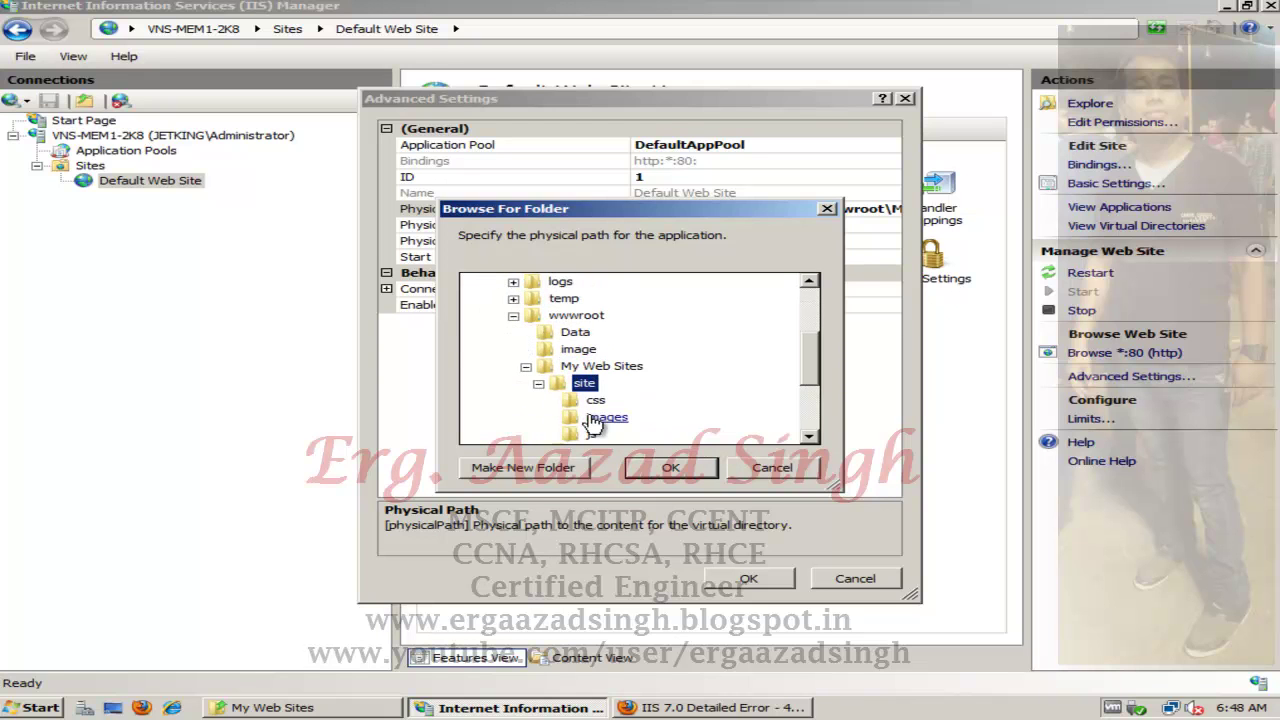
left_click(670, 468)
left_click(755, 579)
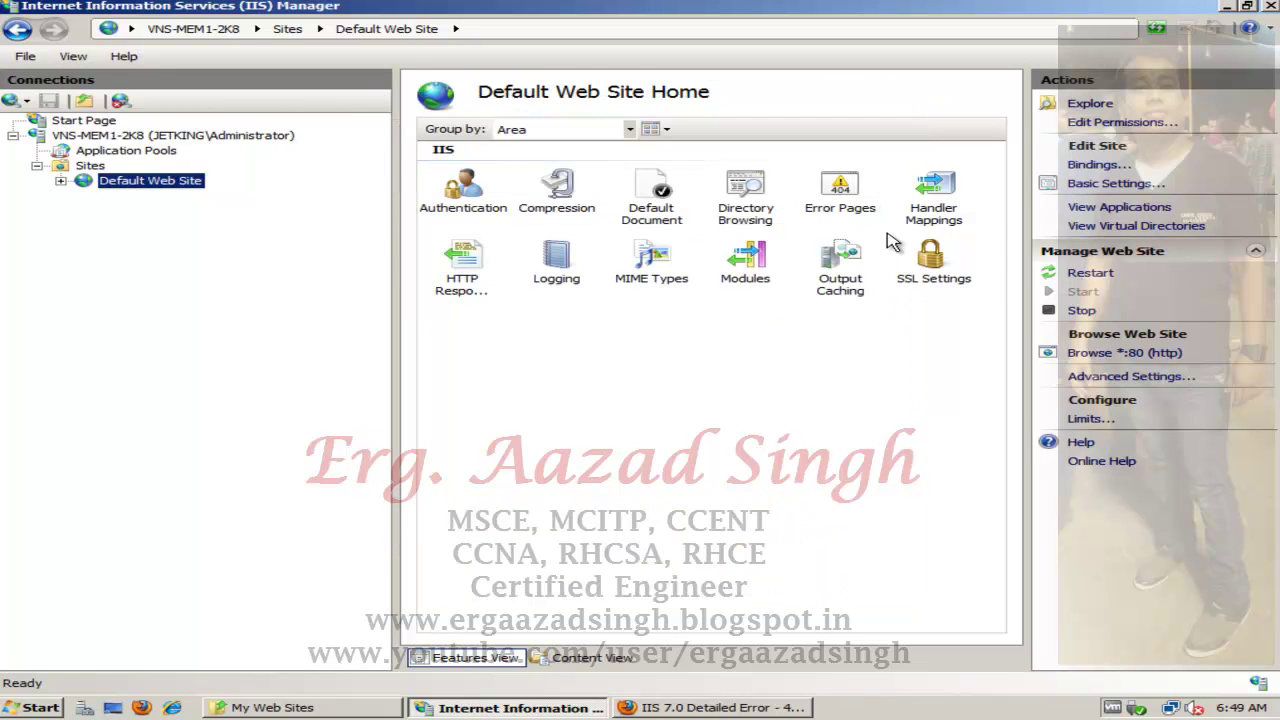
Step: Restart Default Web Site and reload 192.168.10.253 in Firefox to test the site on the server
left_click(1079, 272)
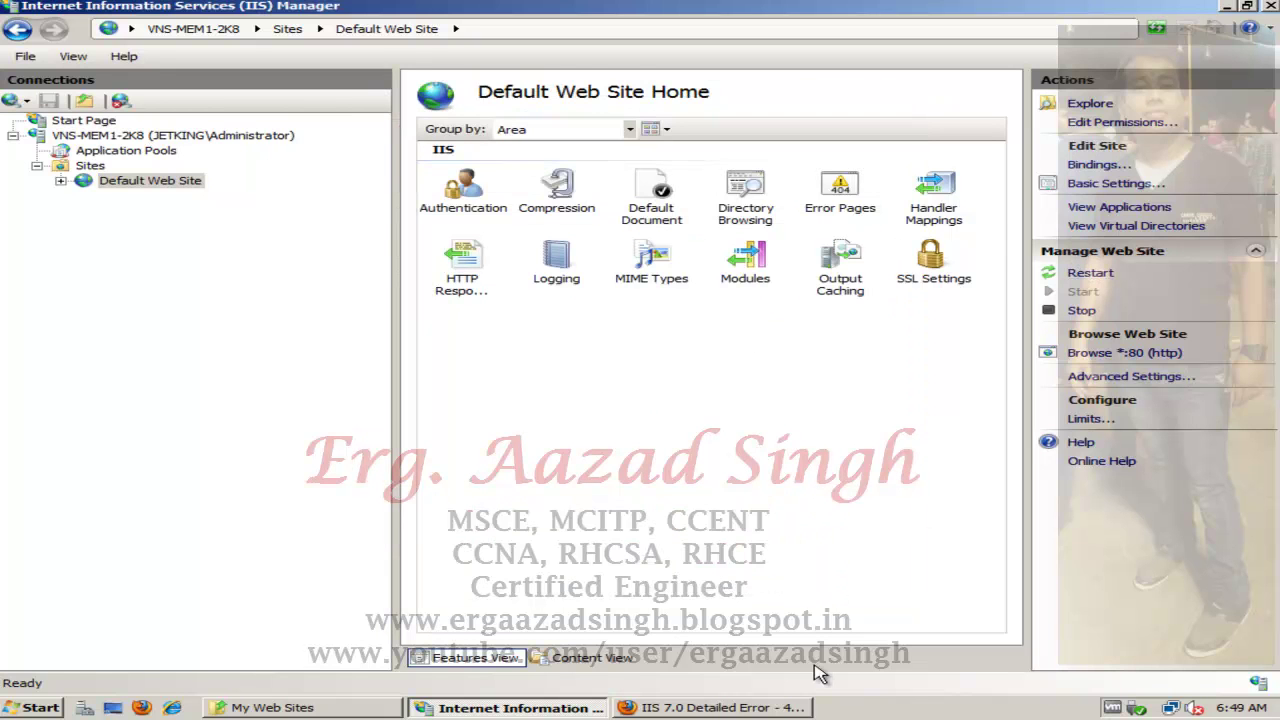
left_click(727, 708)
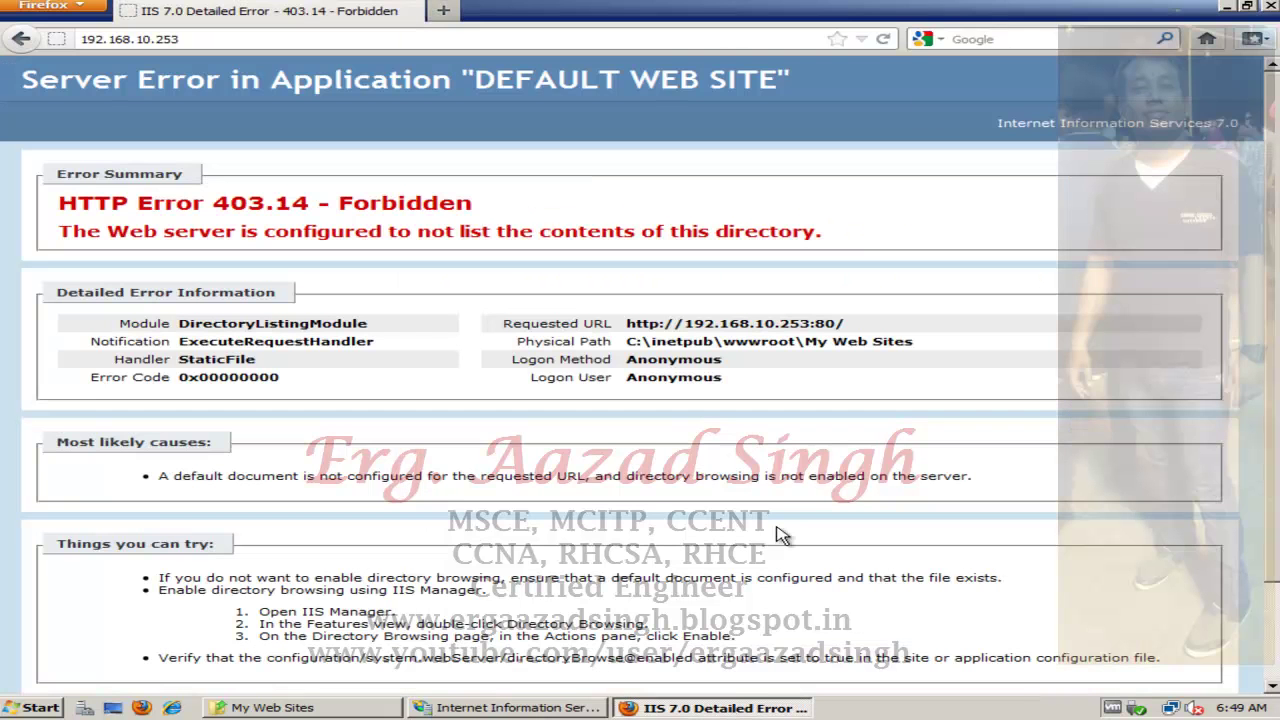
left_click(882, 44)
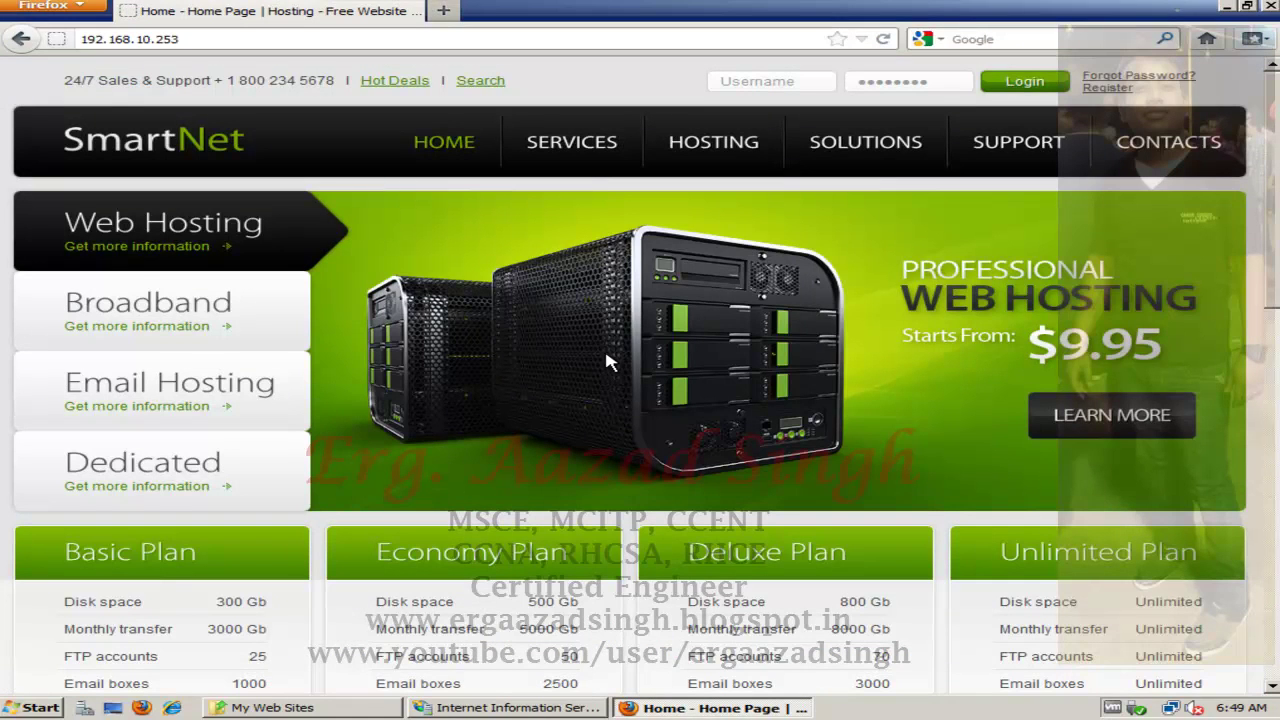
mouse_move(790, 6)
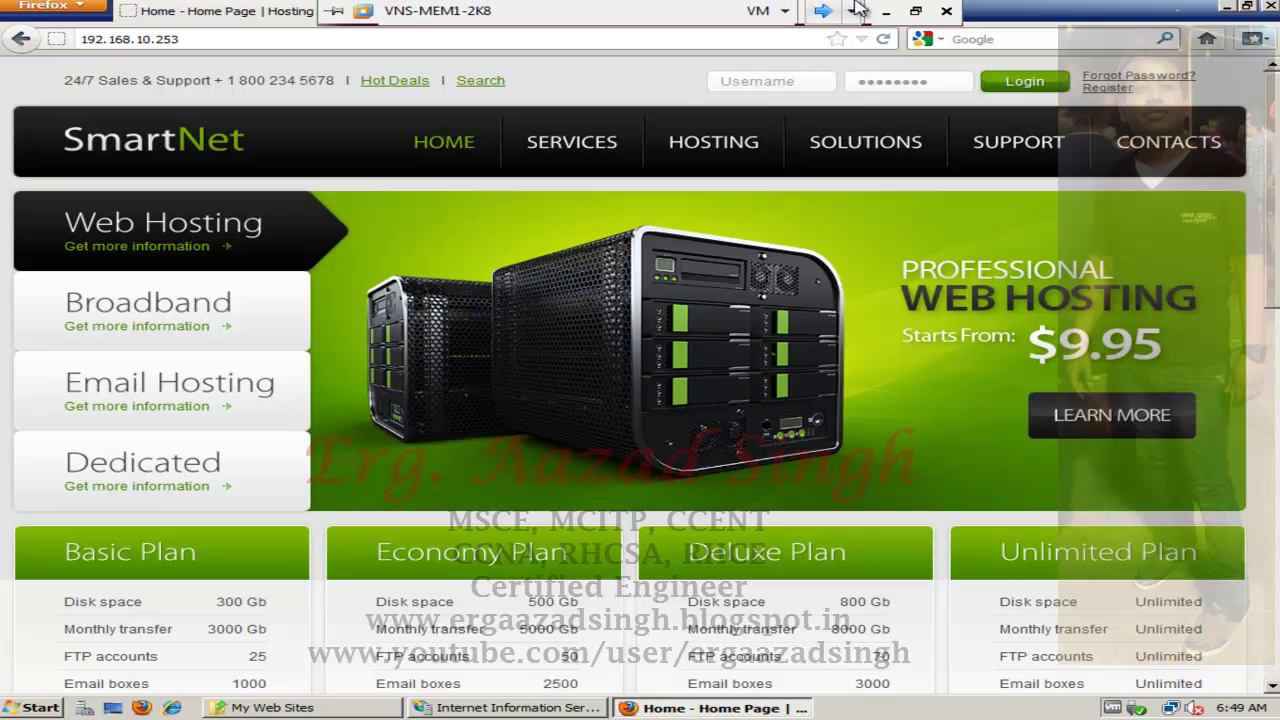
left_click(850, 10)
left_click(686, 60)
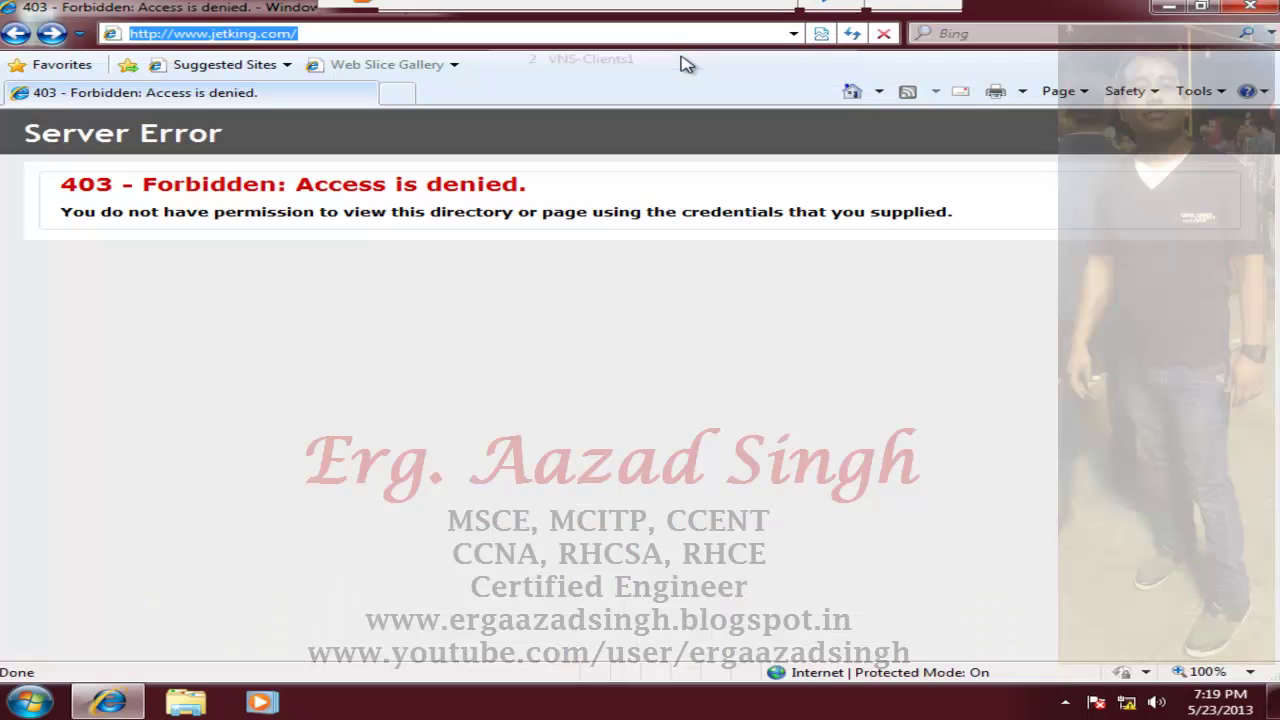
left_click(850, 35)
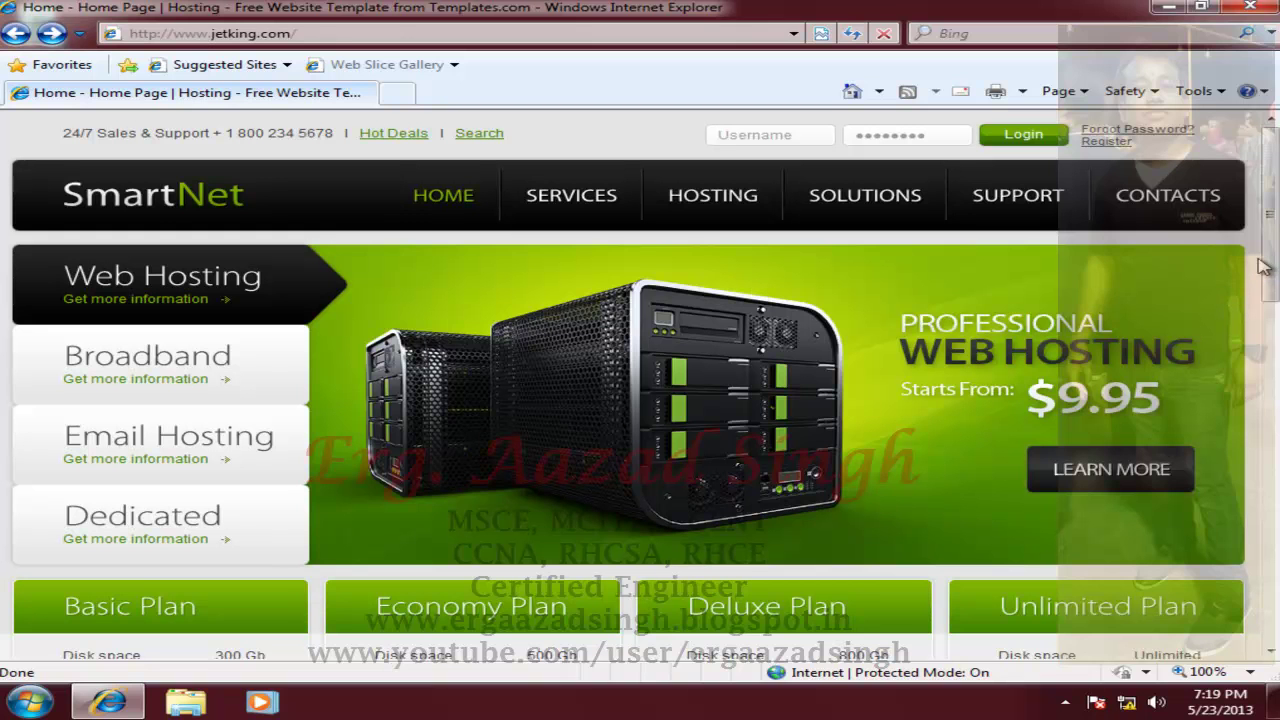
mouse_move(1272, 212)
left_mouse_down()
mouse_move(1273, 534)
mouse_move(1270, 212)
left_mouse_up()
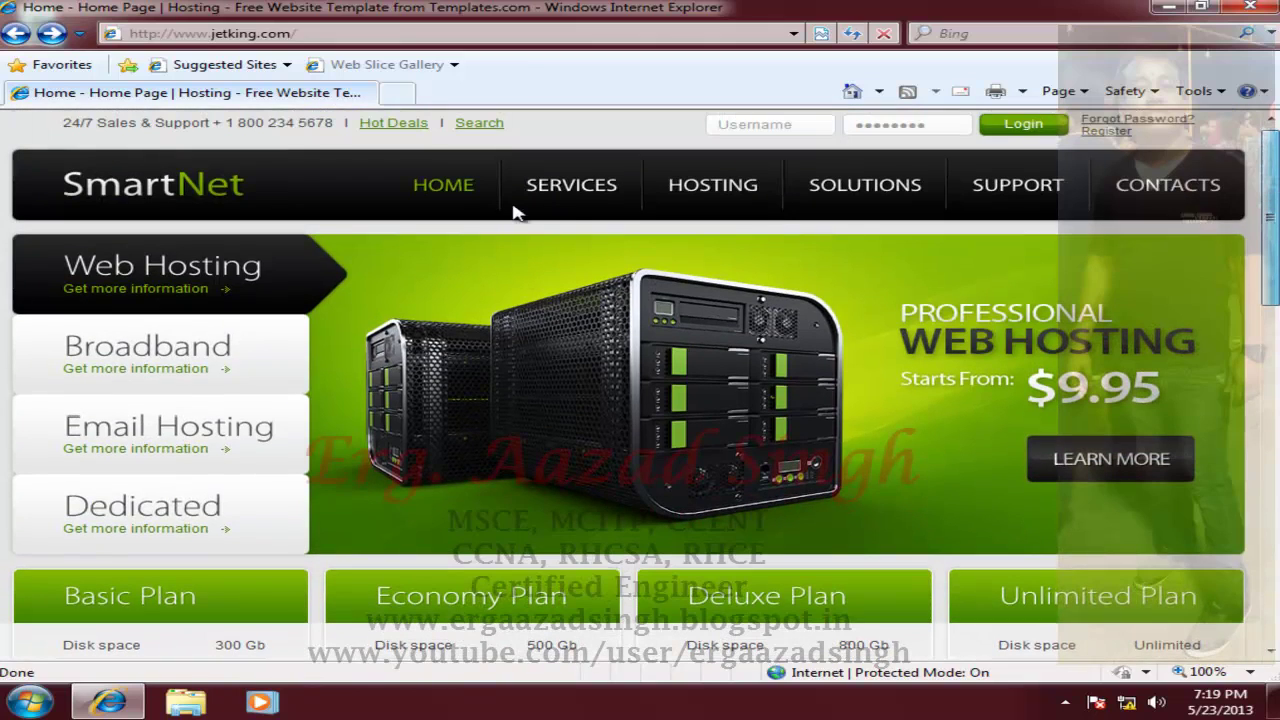
Step: Test the site's Services and Hosting pages on the client, looking through the hosting plans table
left_click(571, 193)
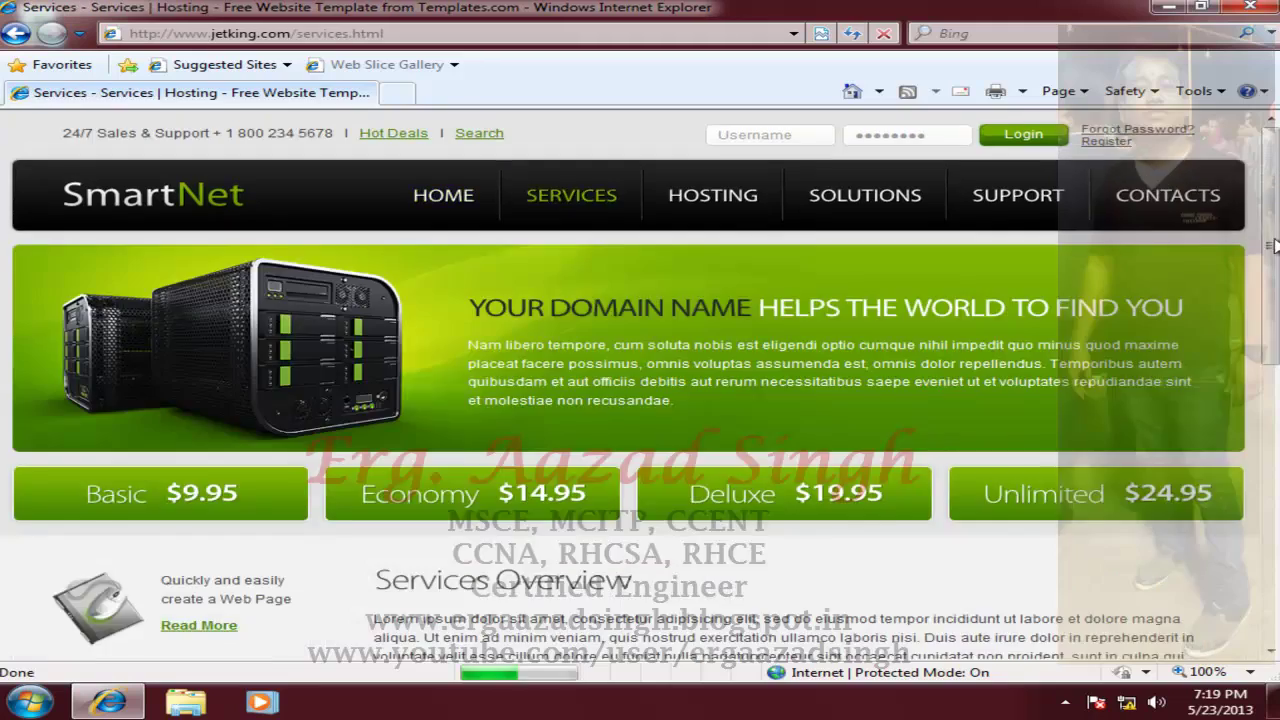
mouse_move(1273, 207)
left_mouse_down()
mouse_move(1273, 500)
mouse_move(1273, 195)
left_mouse_up()
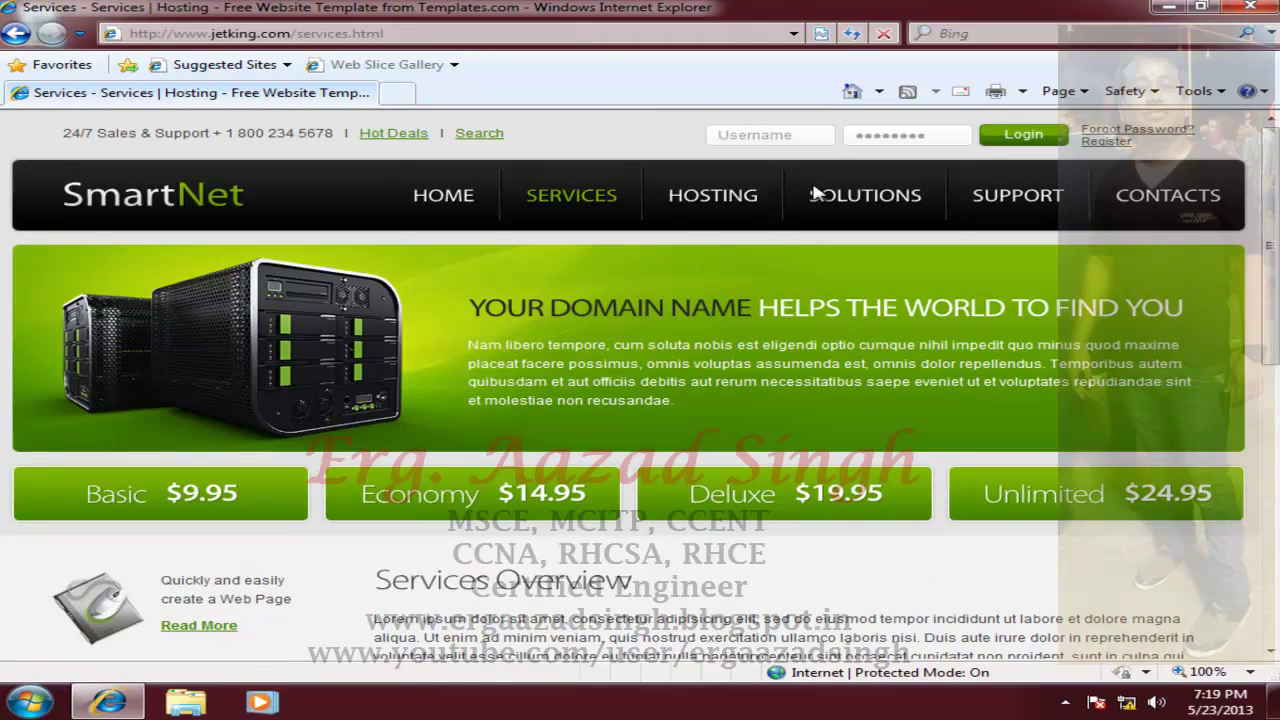
left_click(752, 200)
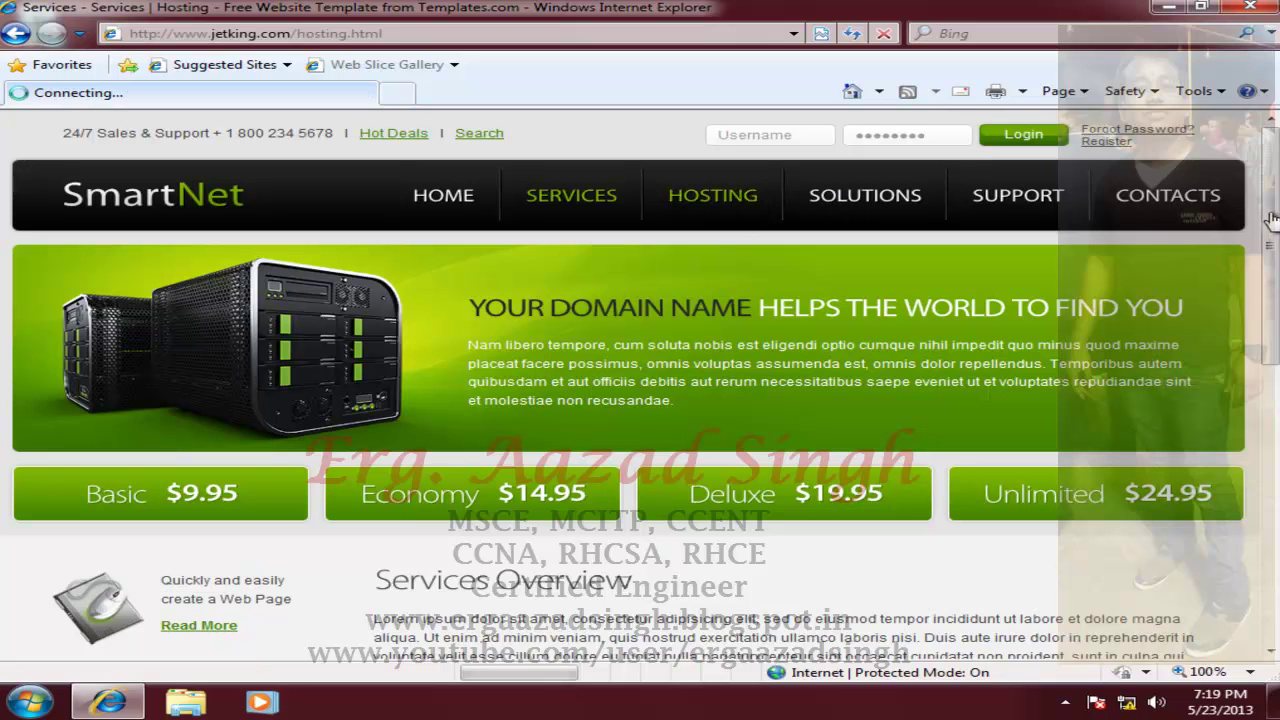
scroll(1270, 218, "down", 10)
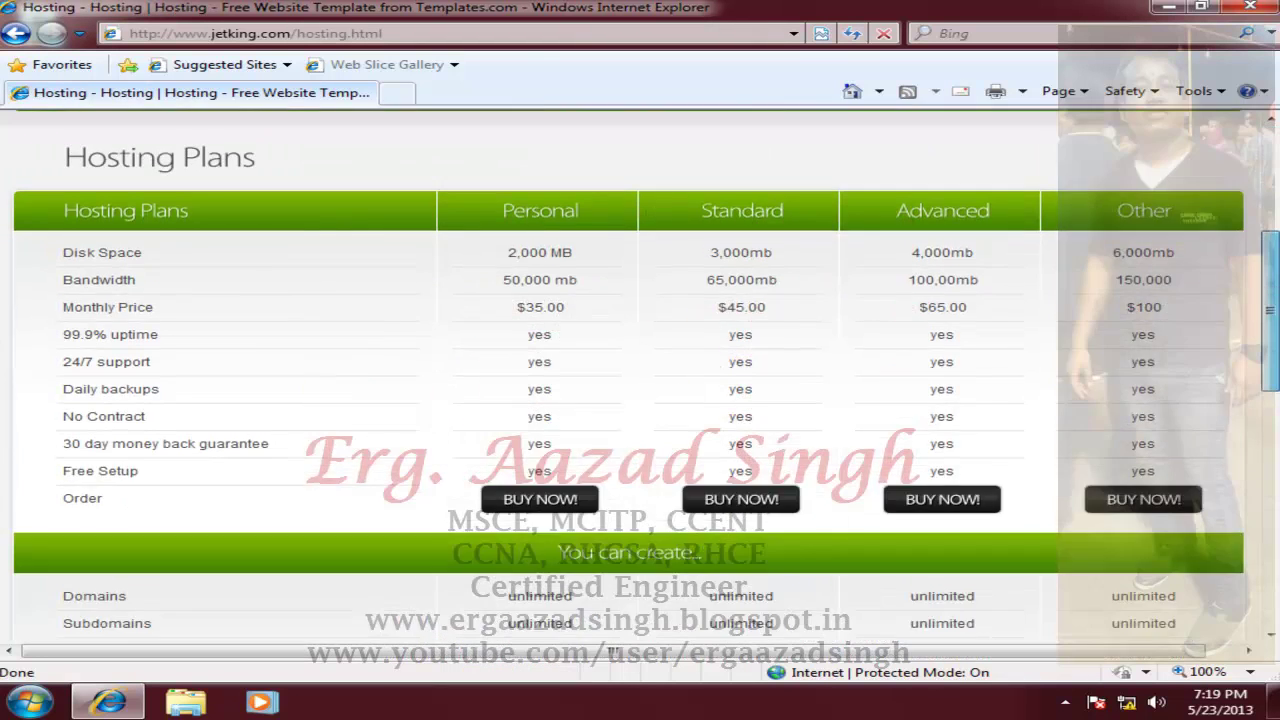
scroll(1270, 218, "up", 6)
scroll(1270, 218, "up", 3)
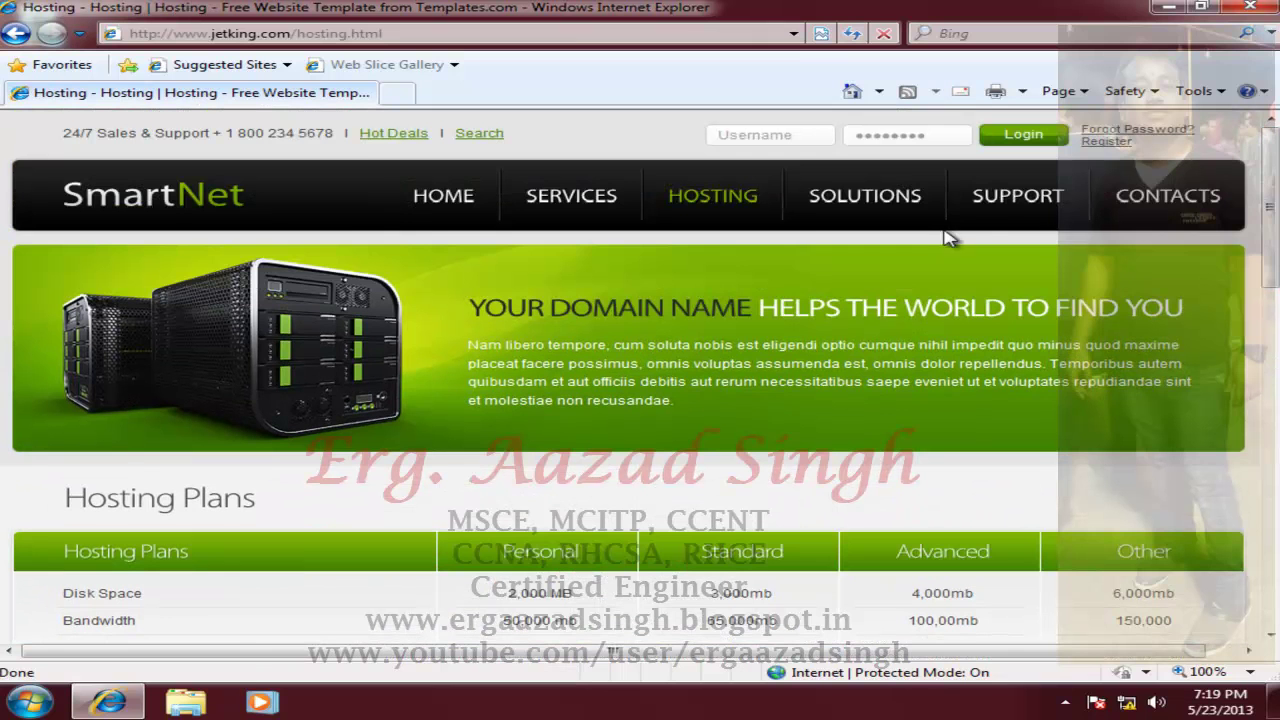
Step: Check the site's Support page down to its footer, and close Internet Explorer on the client
left_click(1016, 200)
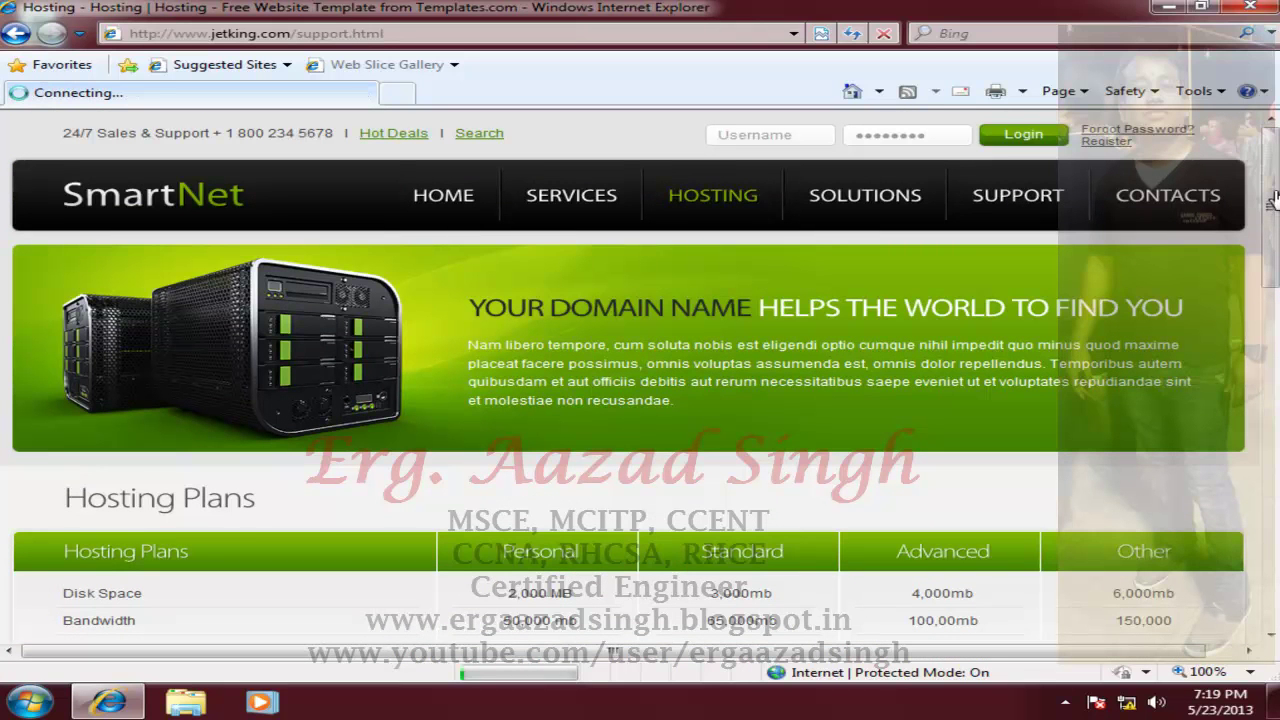
scroll(1272, 200, "down", 10)
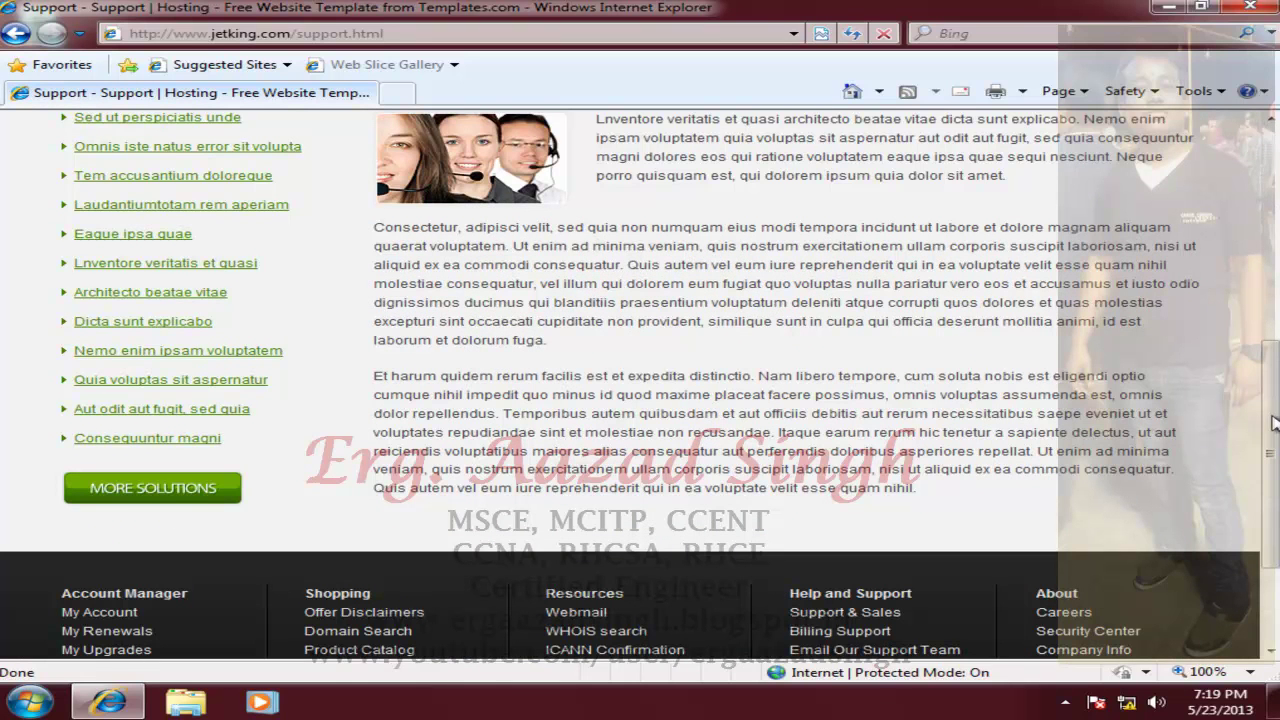
scroll(1270, 424, "up", 10)
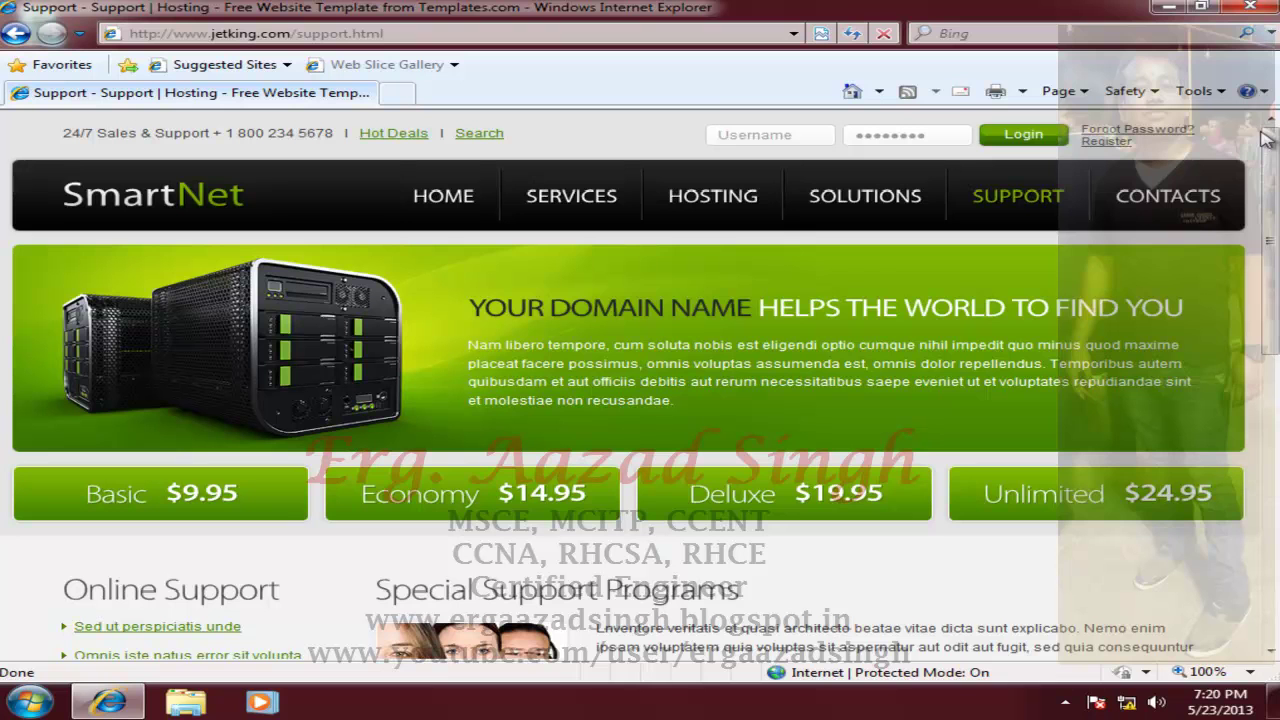
left_click(1268, 8)
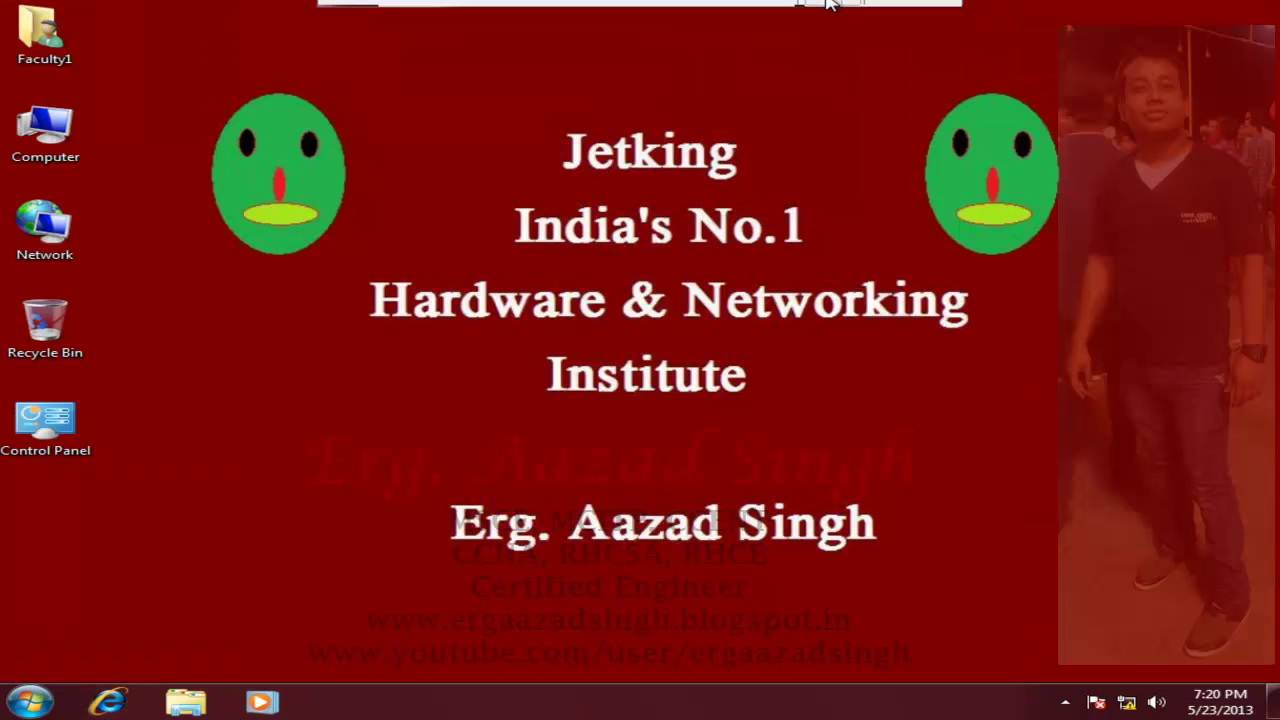
Step: Switch back to the VNS-MEM1-2K8 server and close Firefox, IIS Manager and the My Web Sites folder window
left_click(855, 10)
left_click(712, 40)
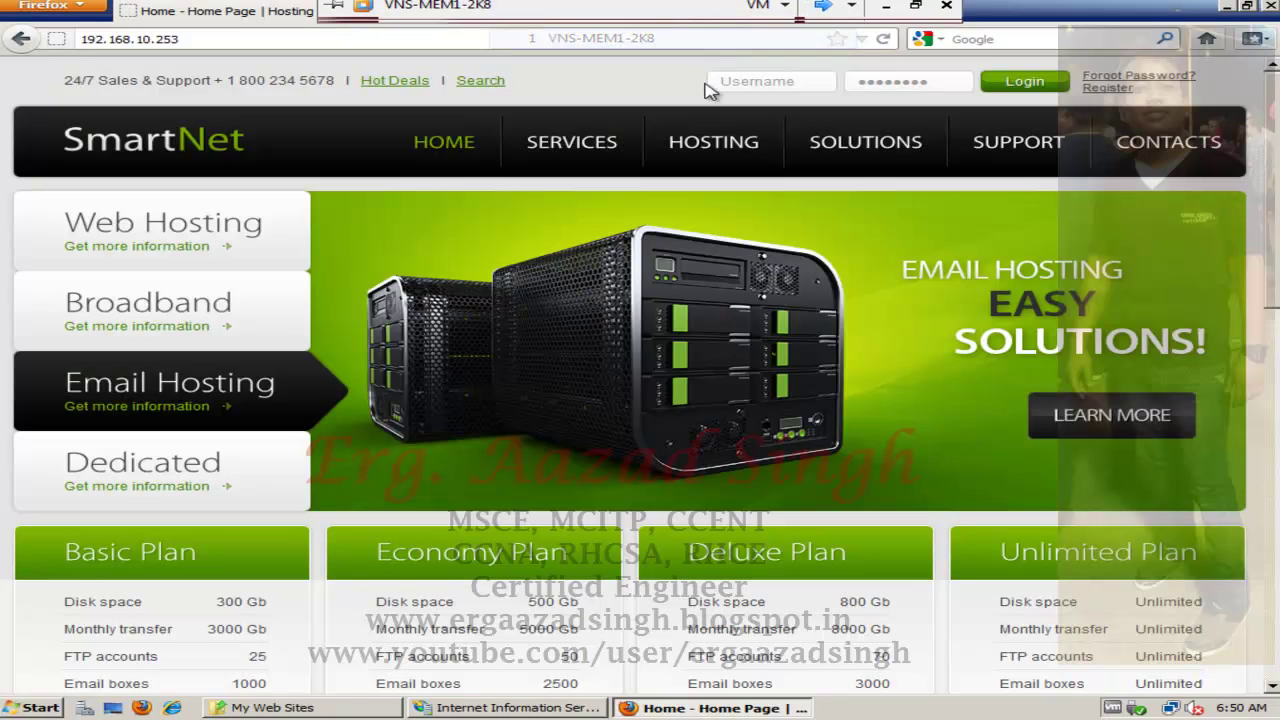
left_click(1272, 6)
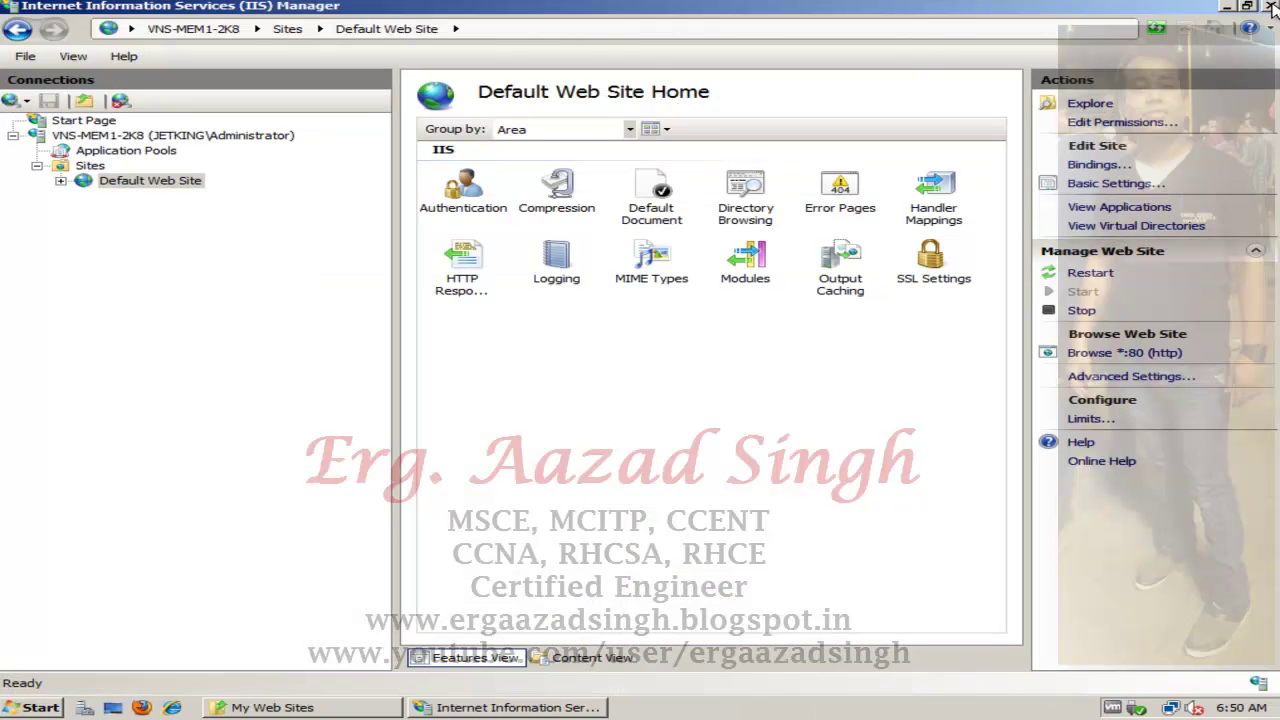
left_click(1272, 6)
left_click(1272, 6)
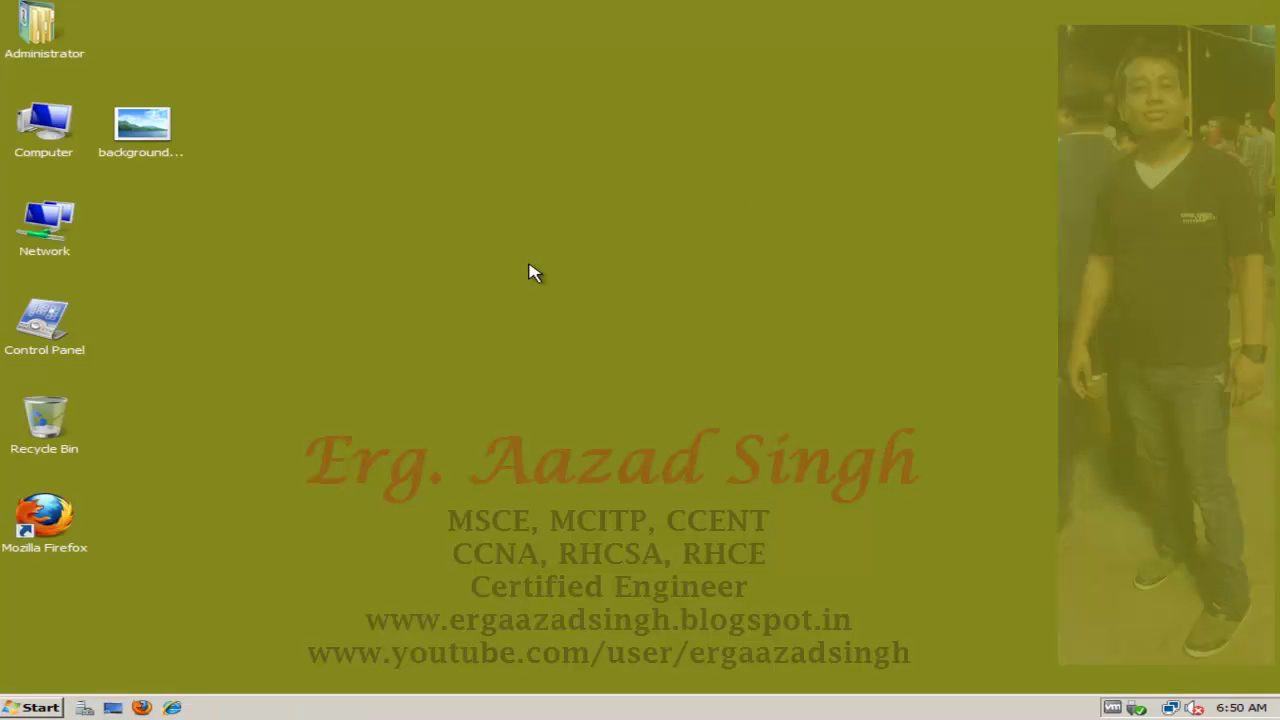